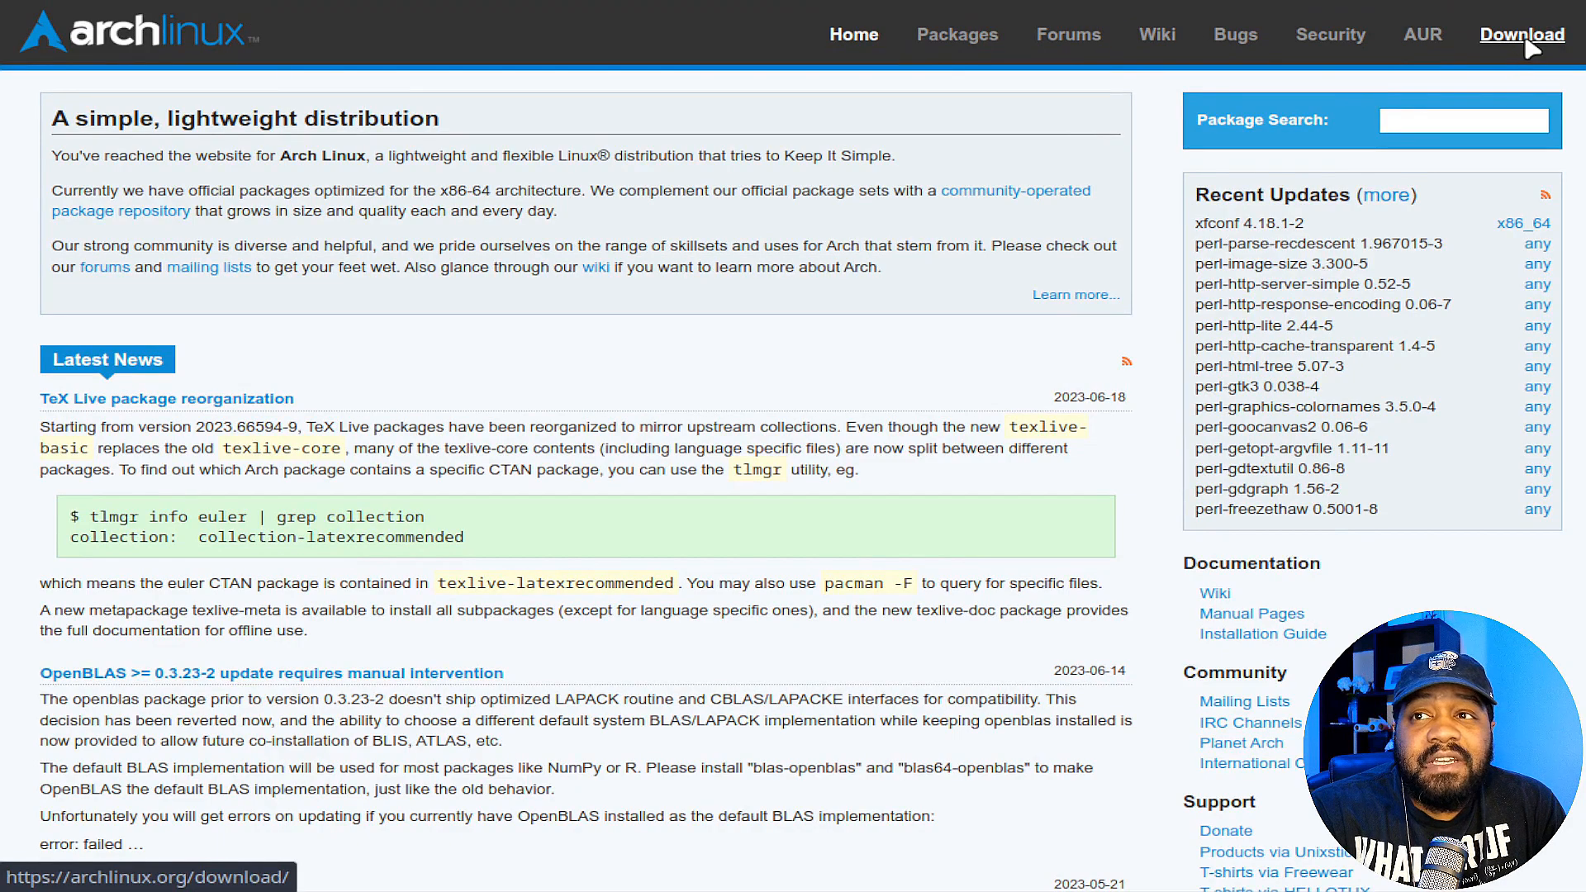
Open the Arch Linux download page, check the current release, and open an Australian mirror's file listing for it
{"action": "left_click", "coordinate": [1525, 47]}
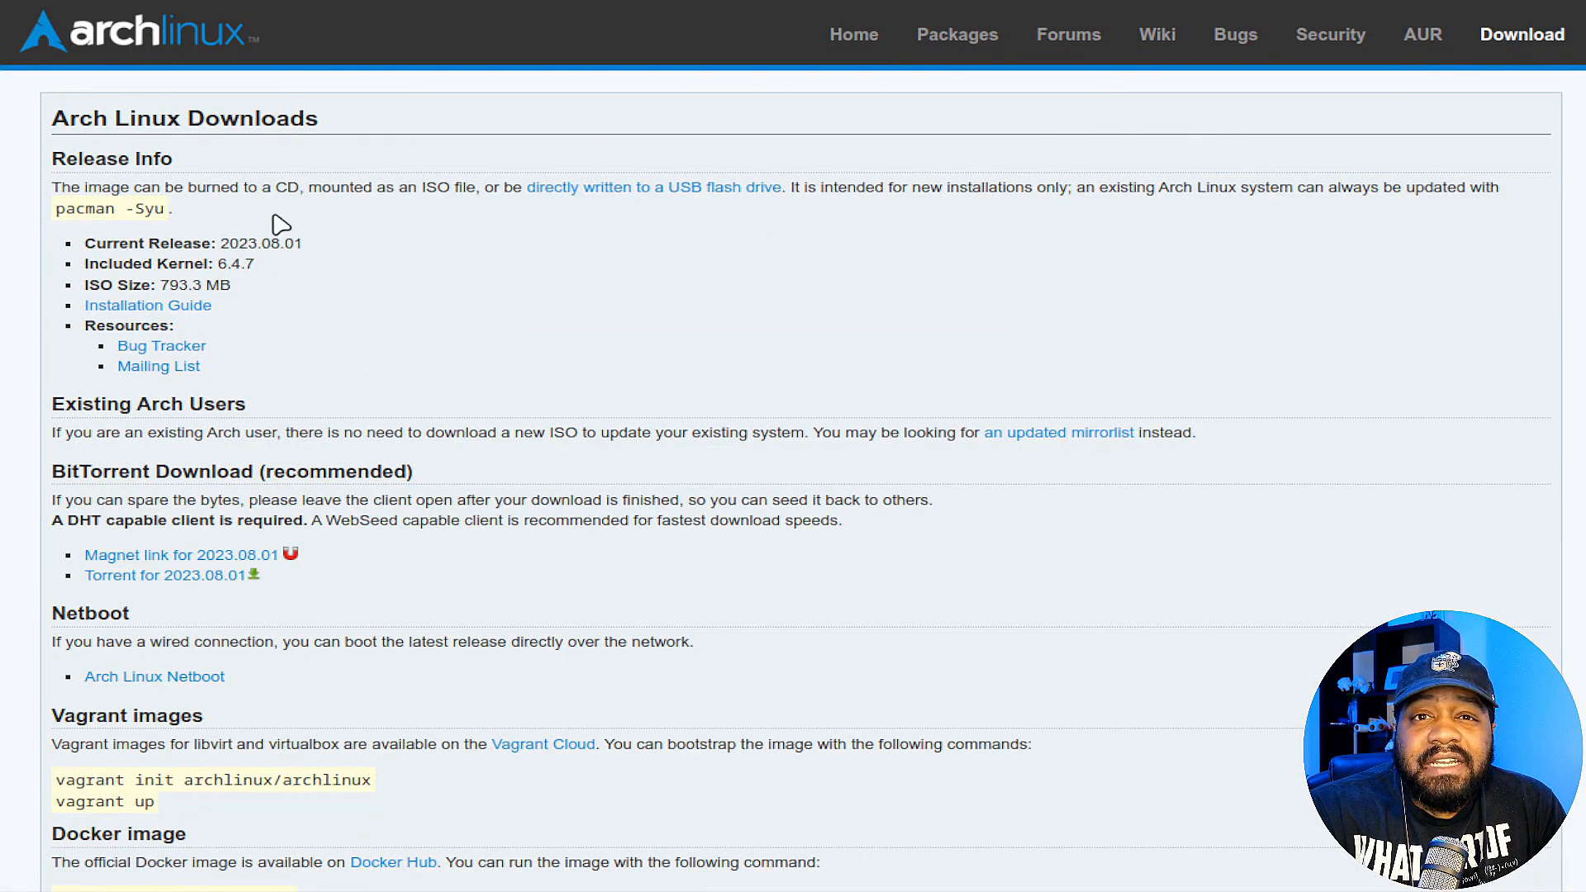
{"action": "left_click_drag", "start_coordinate": [220, 246], "coordinate": [334, 255]}
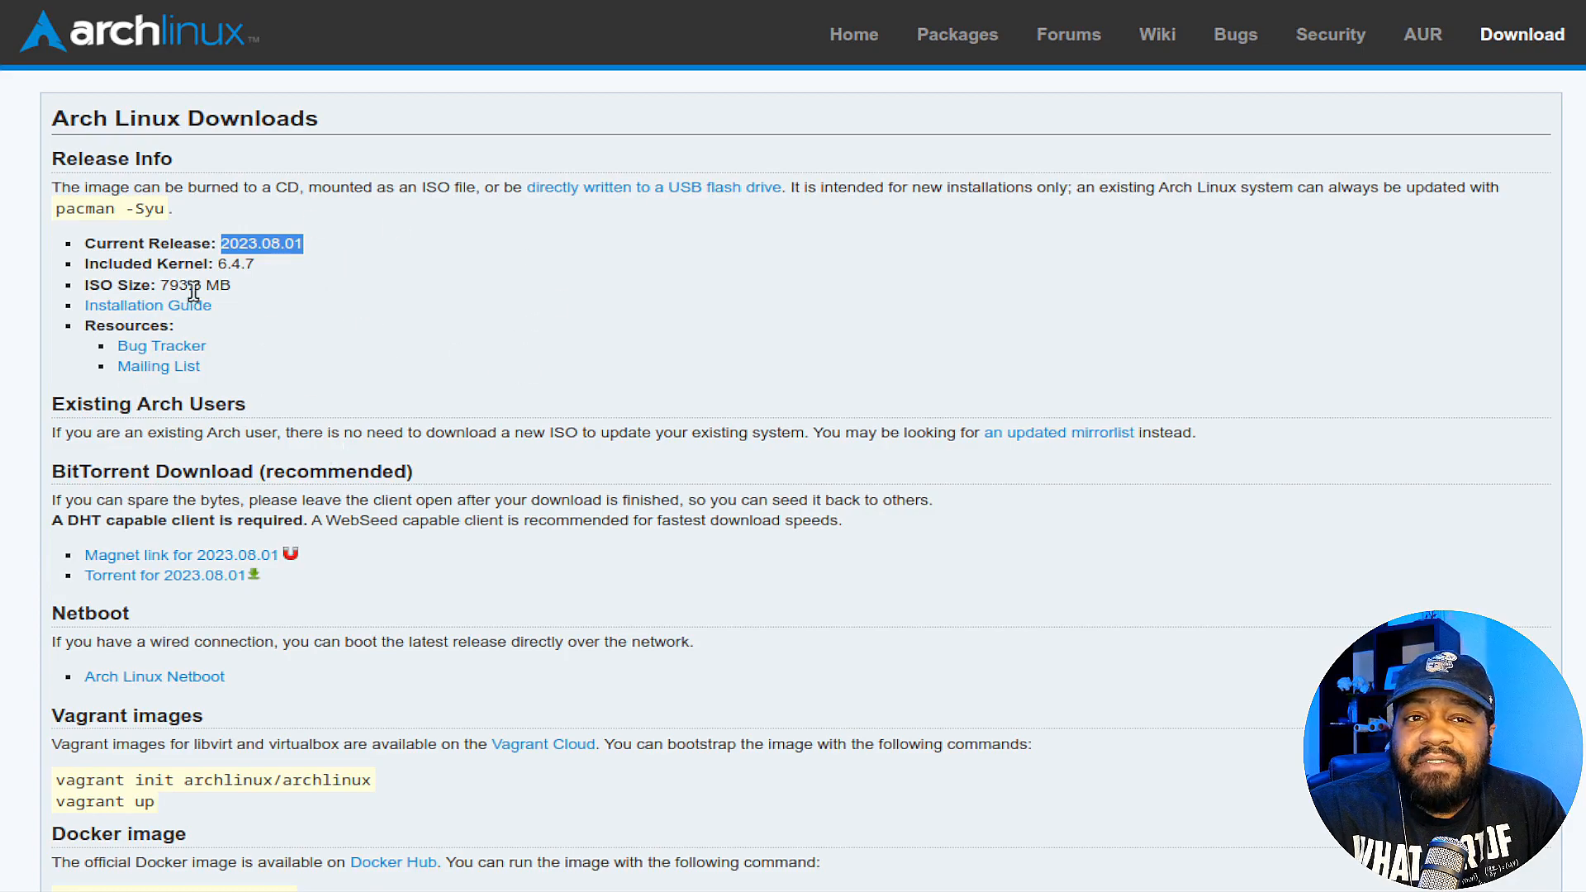
{"action": "scroll", "coordinate": [483, 380], "scroll_direction": "down", "scroll_amount": 12}
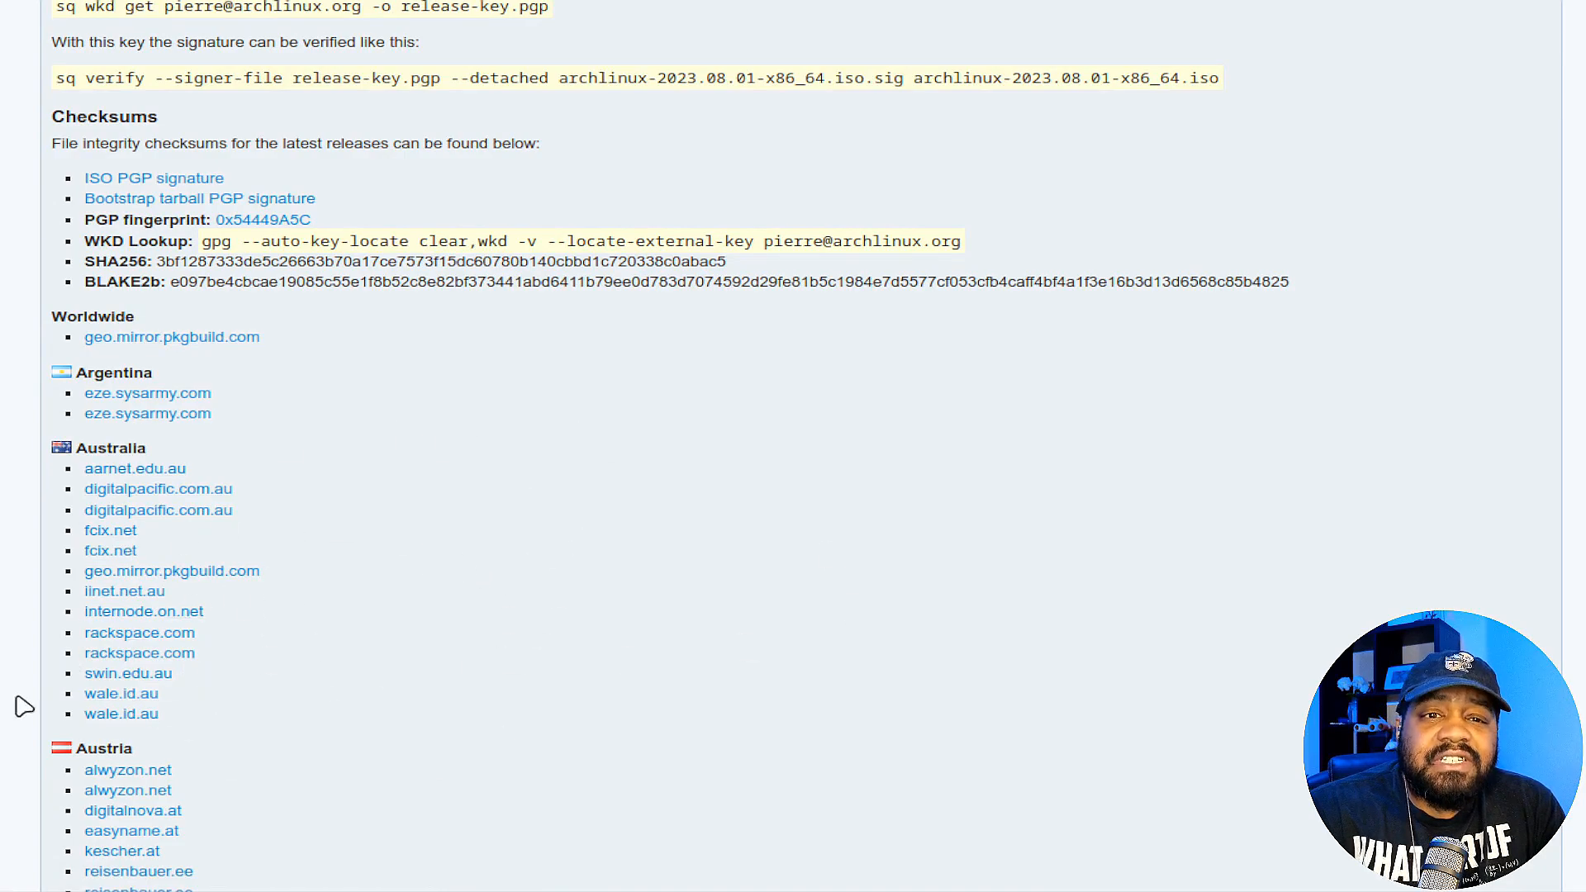
{"action": "left_click", "coordinate": [111, 676]}
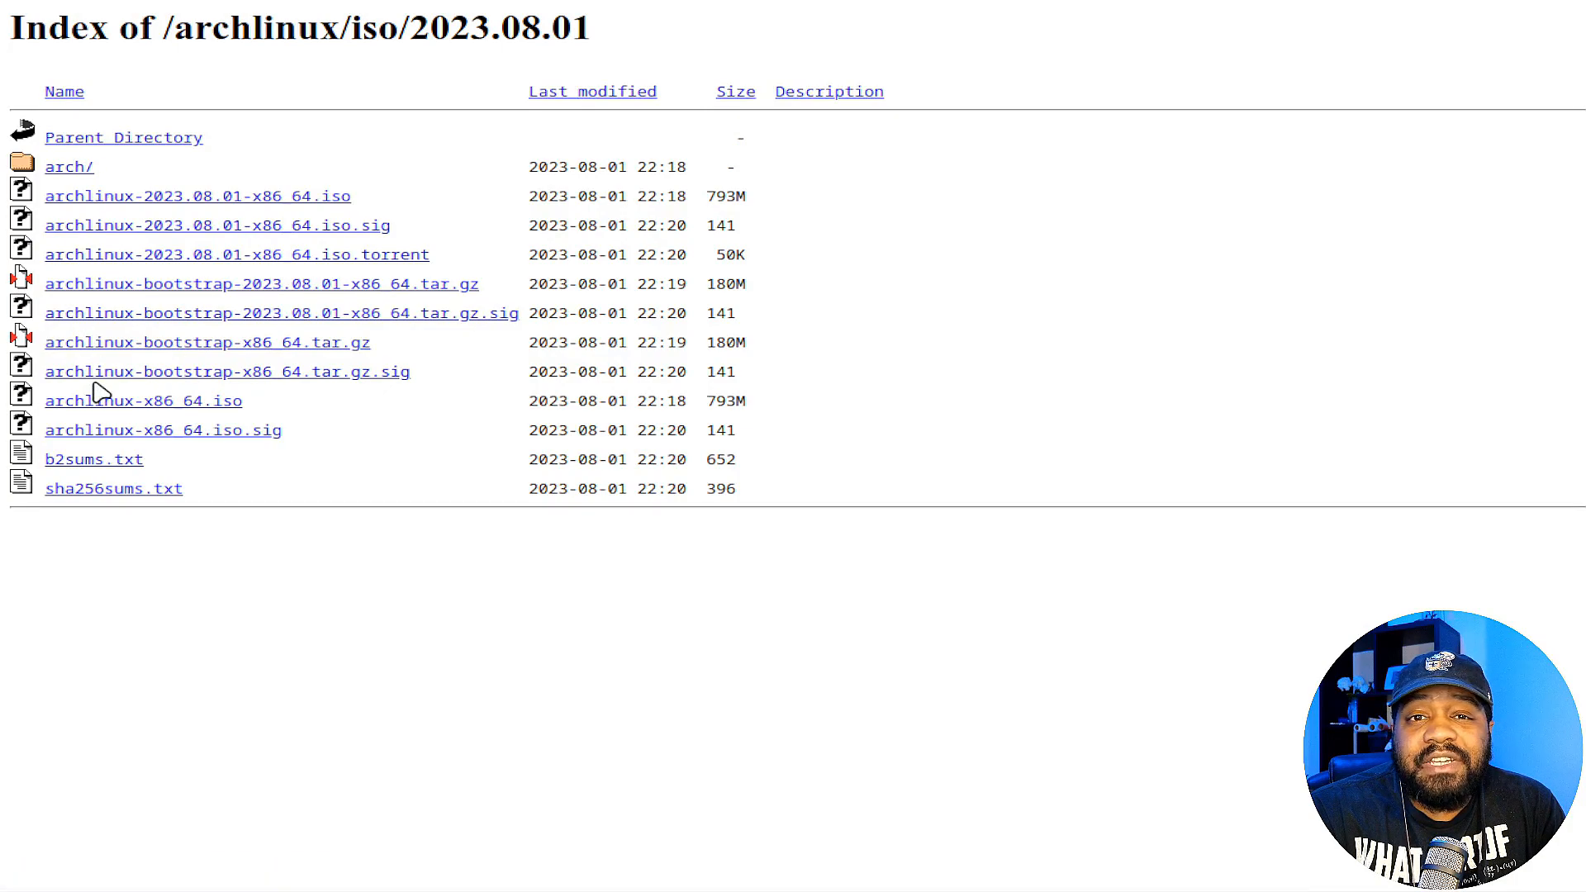
Switch to the archinstall v2.6.0 release page on GitHub and read its breaking changes, new features, bug fixes and minor changes
{"action": "left_click", "coordinate": [18, 2]}
{"action": "scroll", "coordinate": [690, 413], "scroll_direction": "up", "scroll_amount": 10}
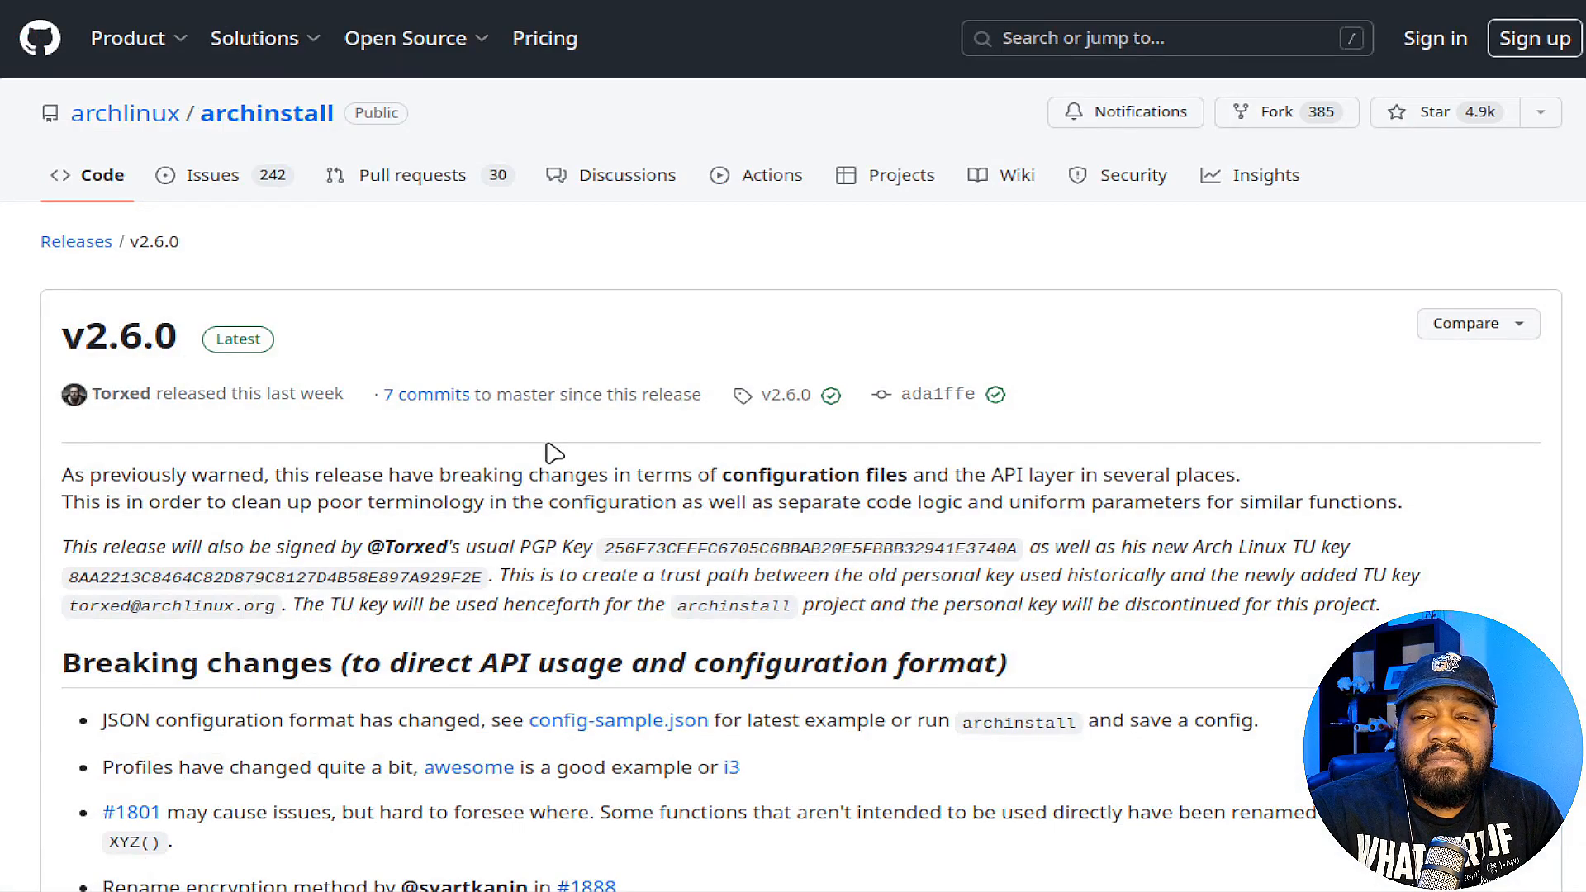
{"action": "scroll", "coordinate": [553, 452], "scroll_direction": "down", "scroll_amount": 5}
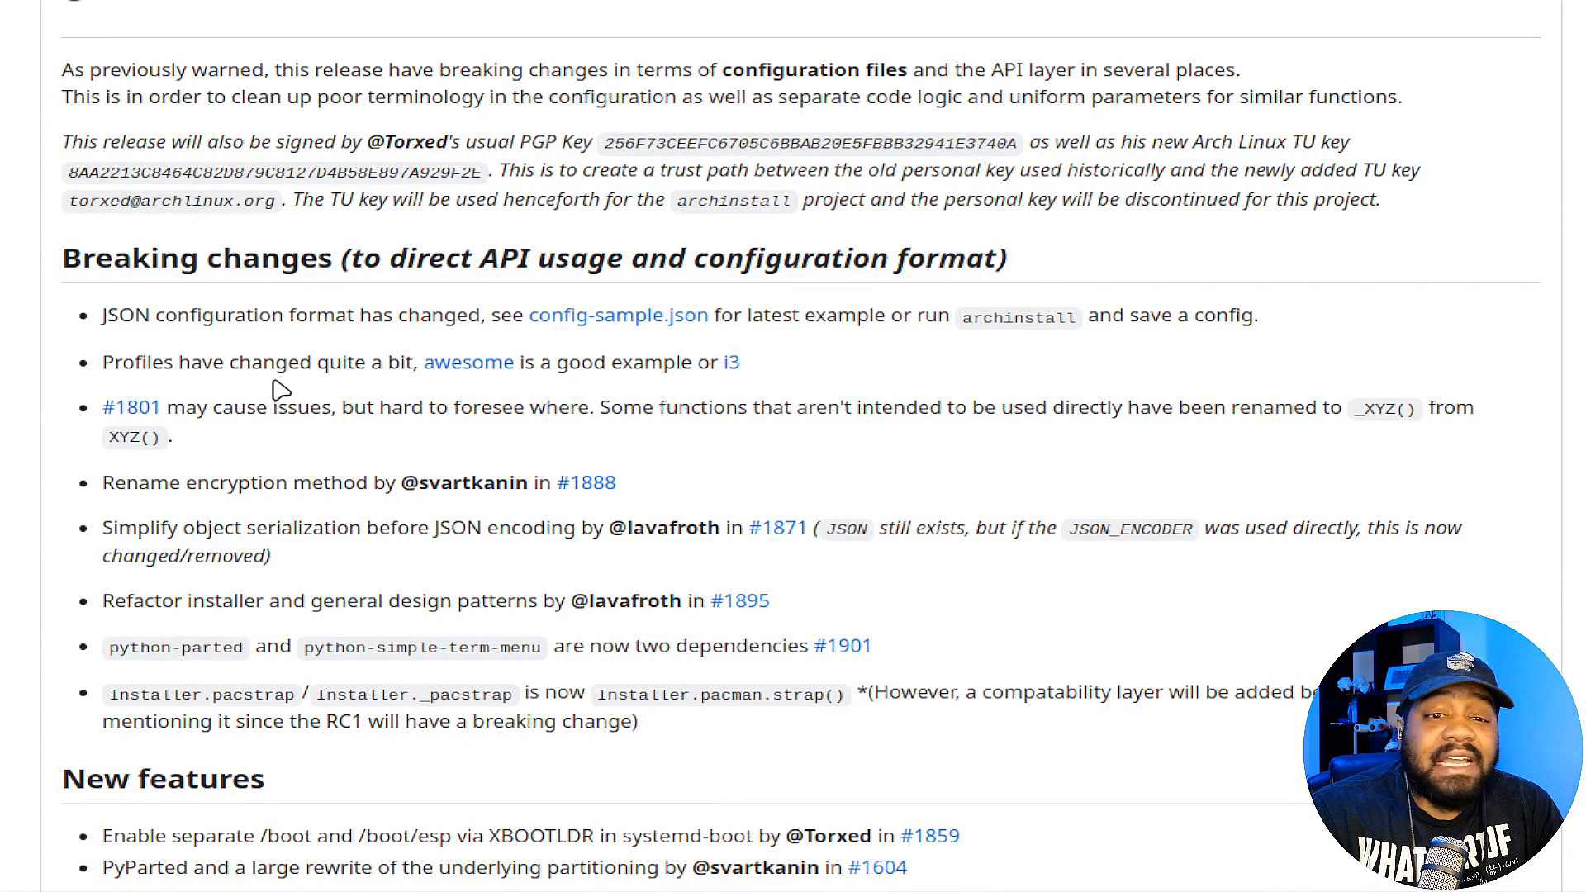
{"action": "scroll", "coordinate": [277, 384], "scroll_direction": "down", "scroll_amount": 6}
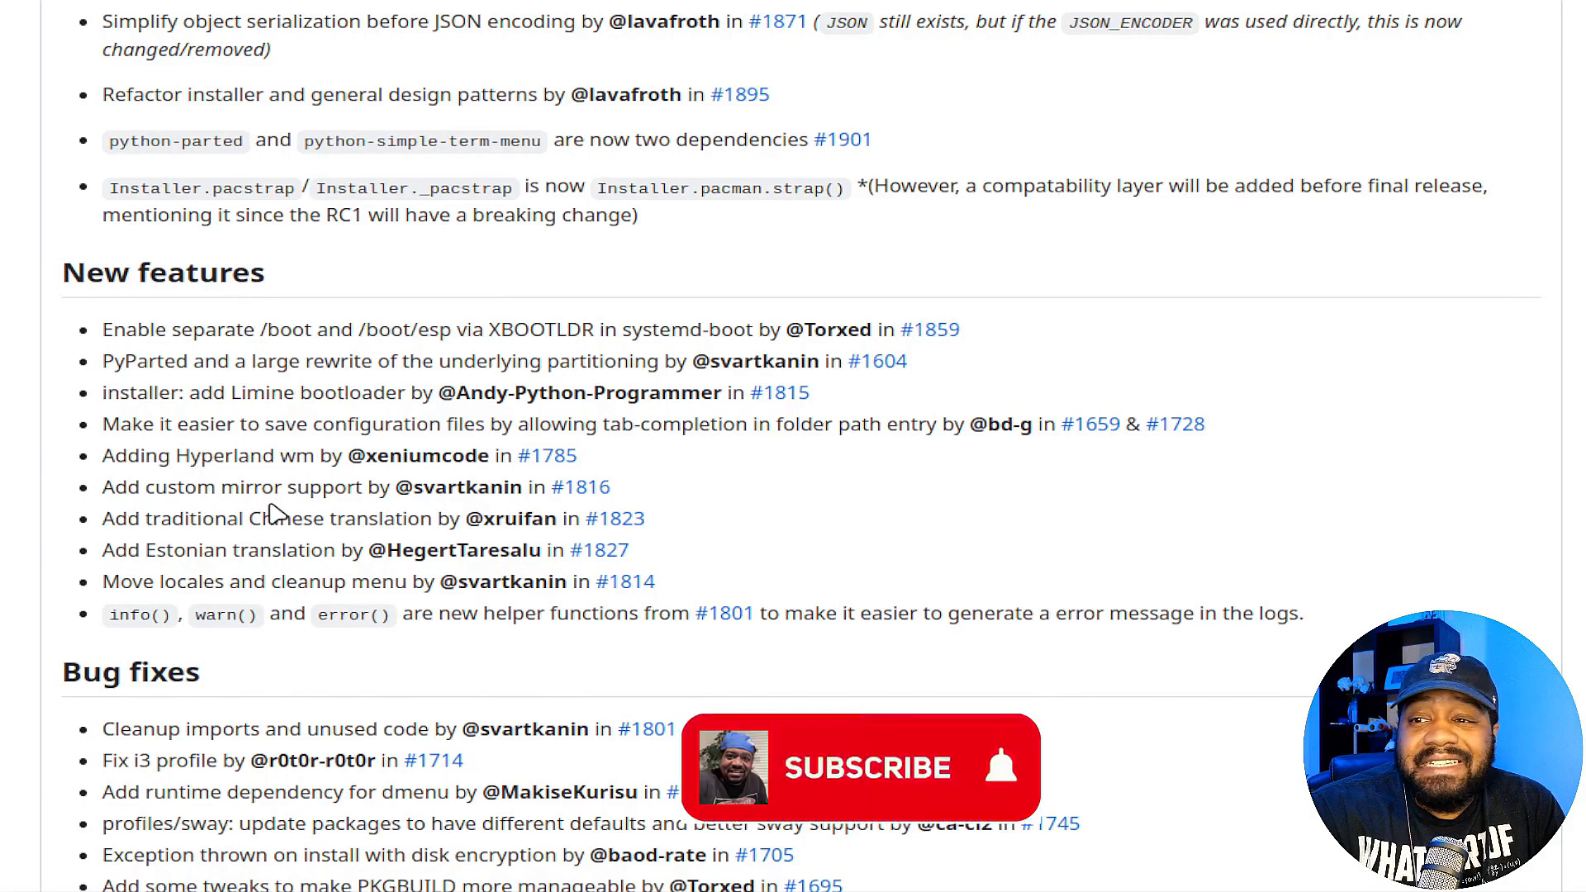
{"action": "scroll", "coordinate": [275, 513], "scroll_direction": "down", "scroll_amount": 4}
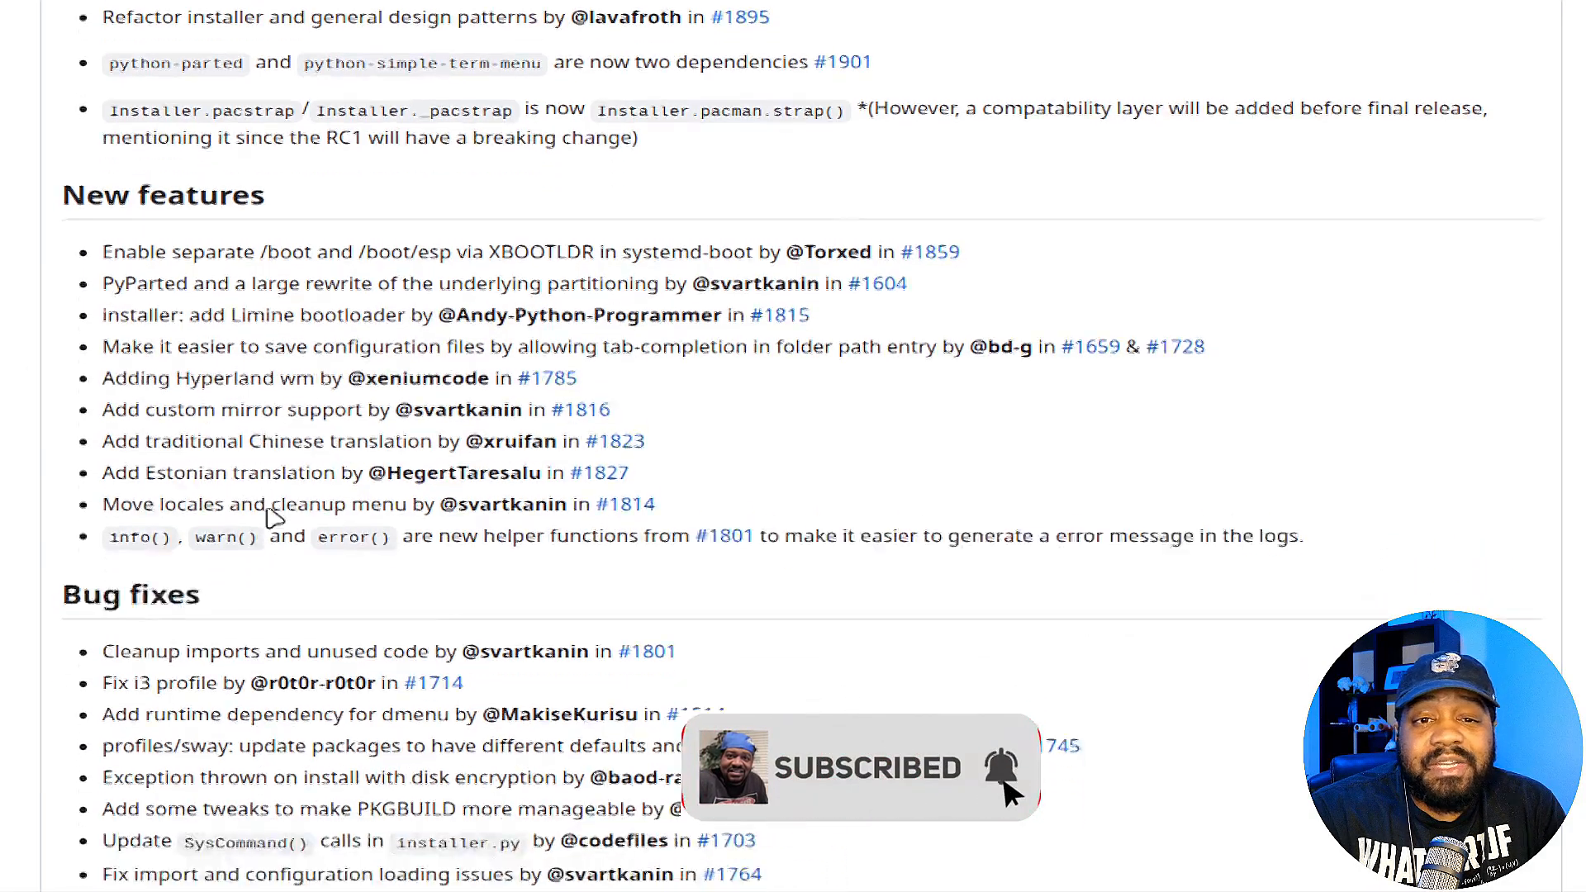
{"action": "scroll", "coordinate": [190, 574], "scroll_direction": "down", "scroll_amount": 8}
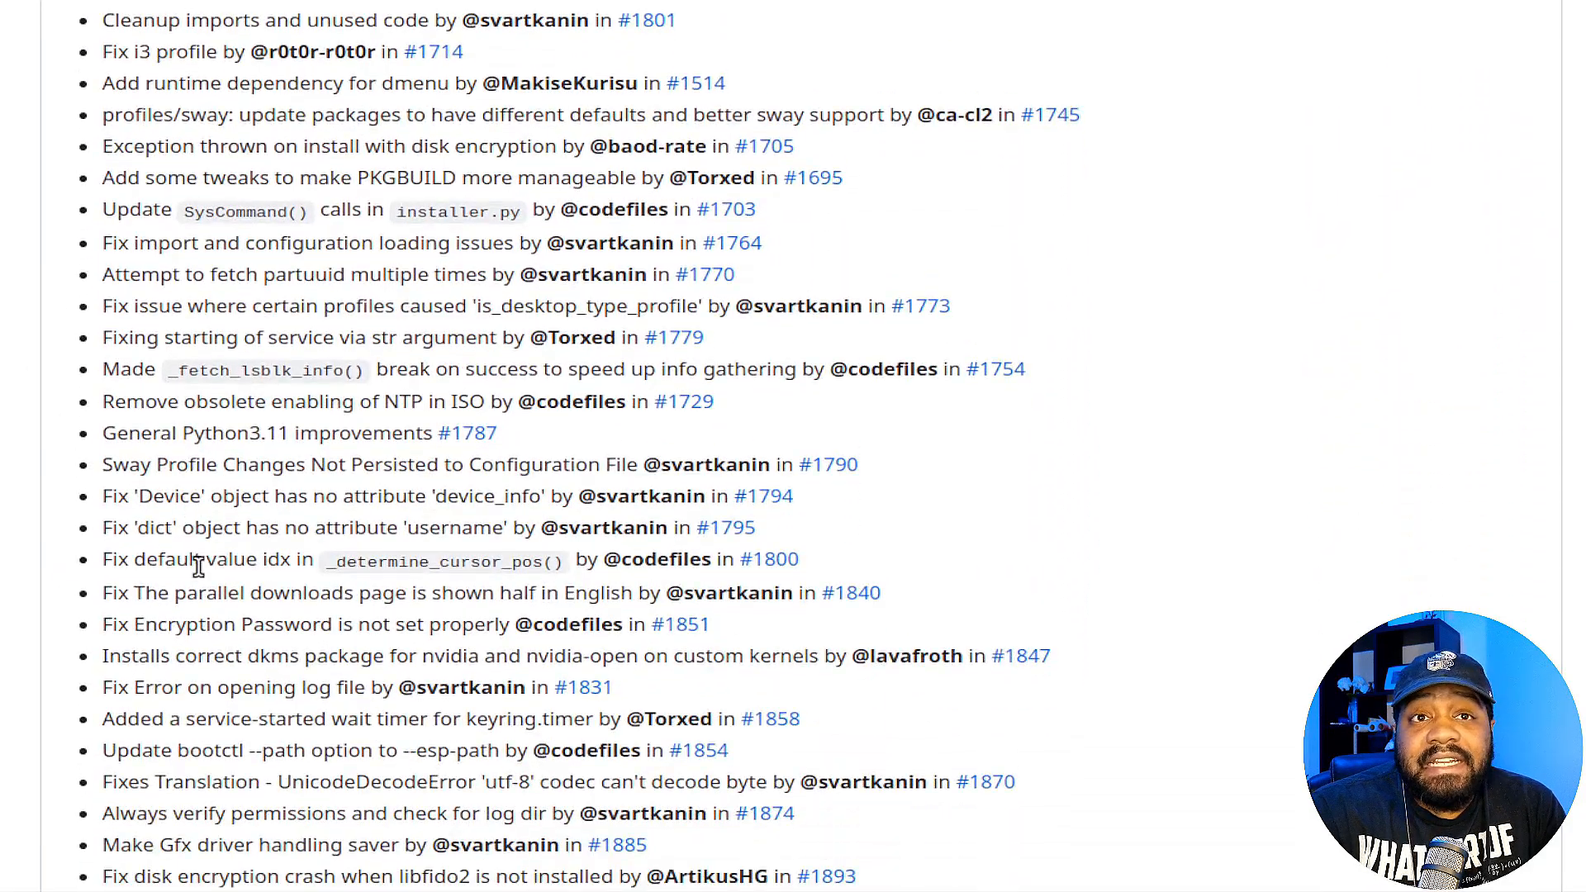
{"action": "scroll", "coordinate": [222, 564], "scroll_direction": "down", "scroll_amount": 9}
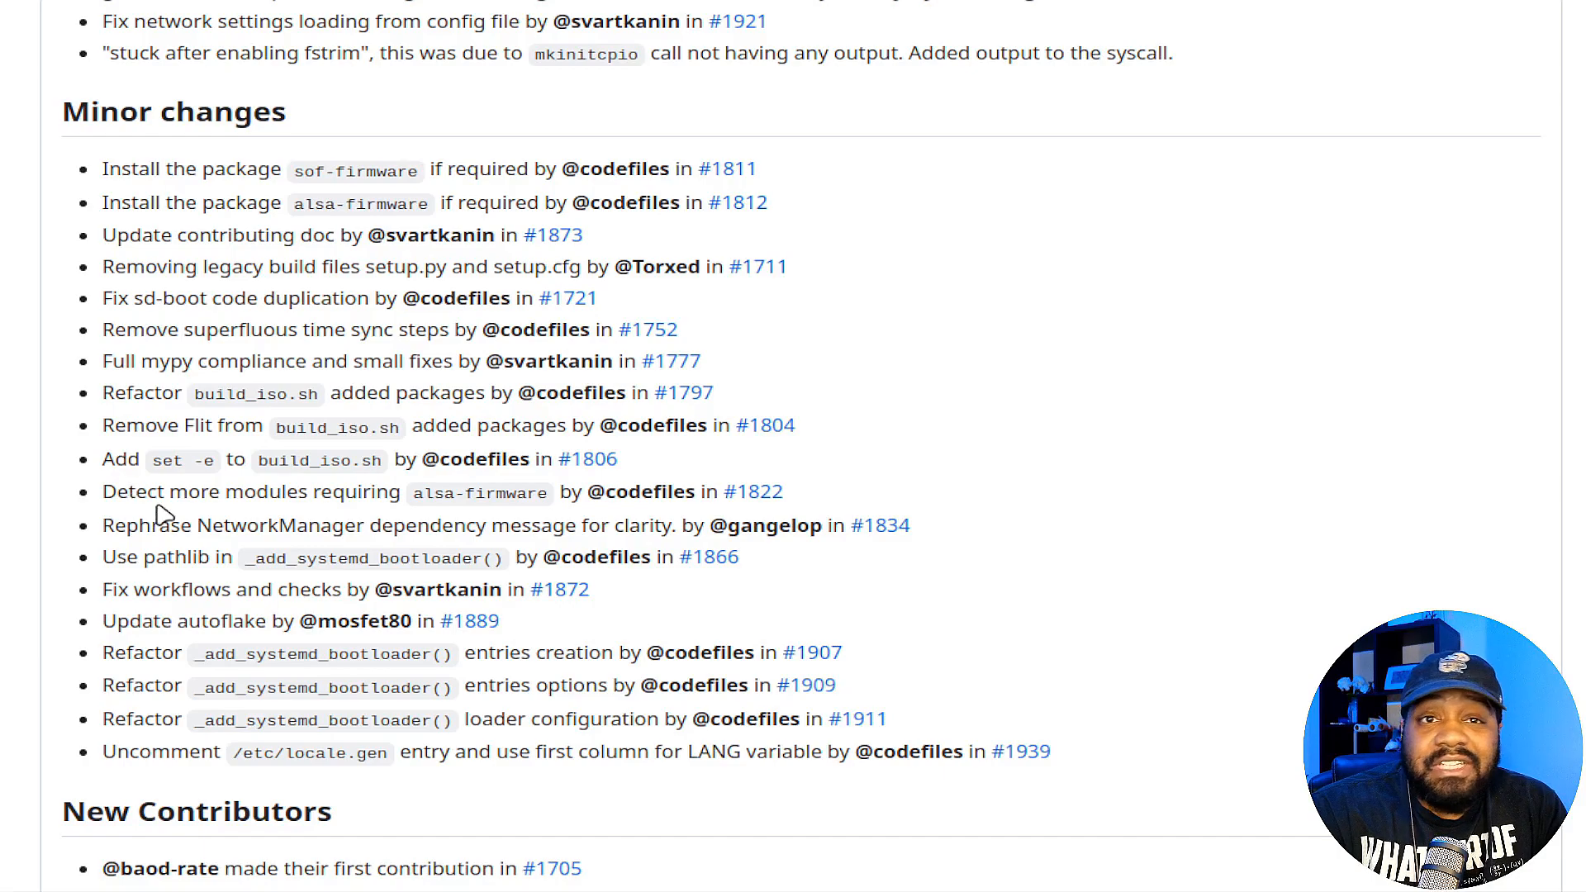
{"action": "scroll", "coordinate": [162, 514], "scroll_direction": "up", "scroll_amount": 20}
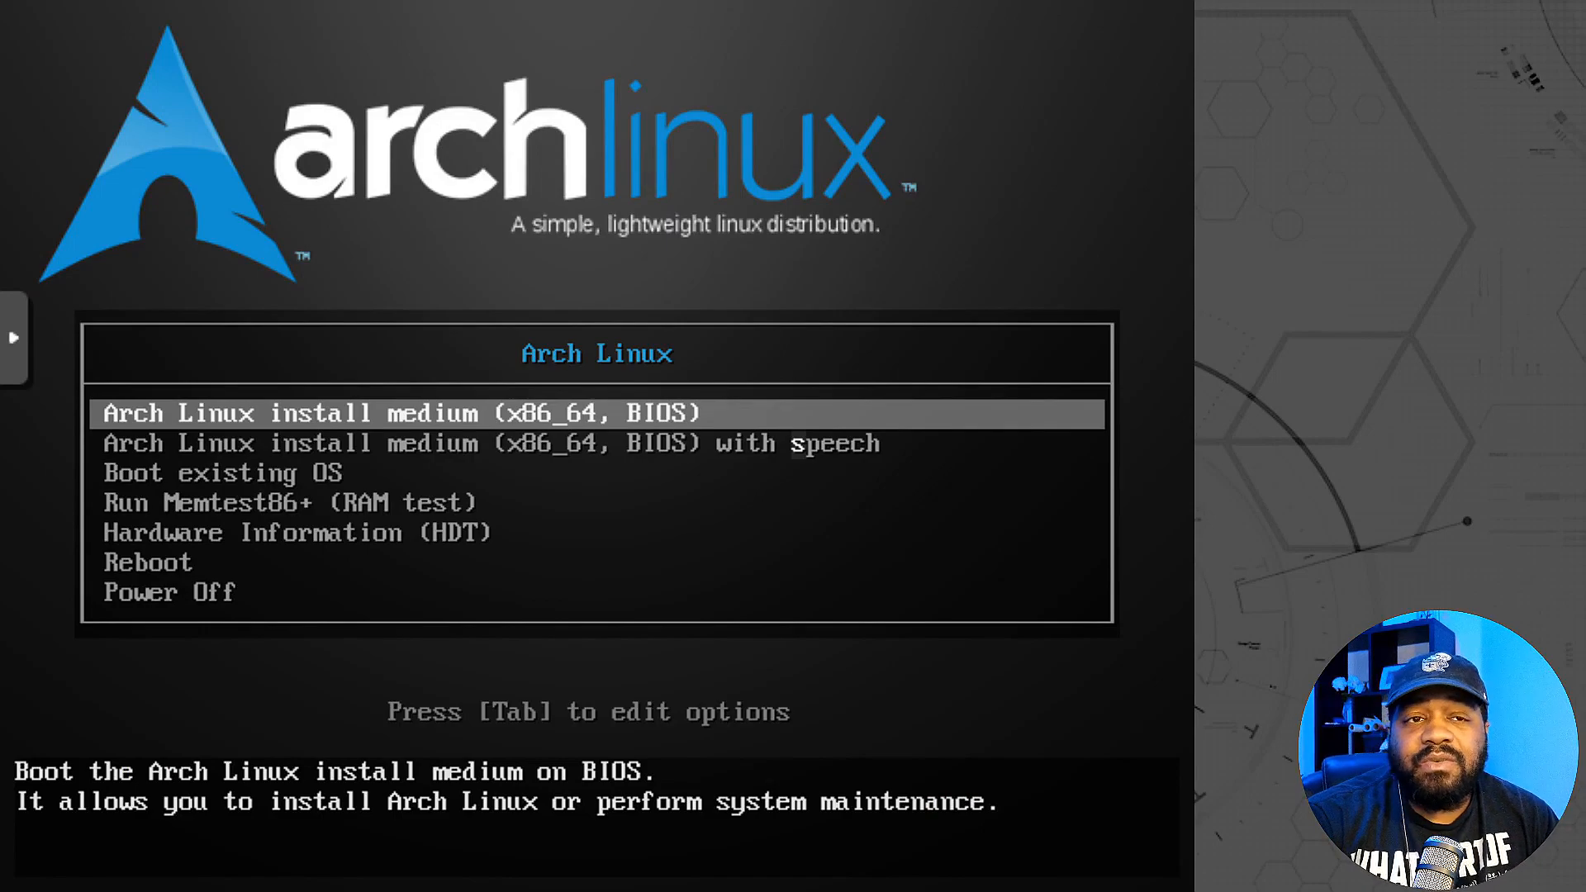
Go through the Arch Linux boot menu entries down to Power Off and return to the standard install medium entry
{"action": "key", "text": "Down"}
{"action": "key", "text": "Up"}
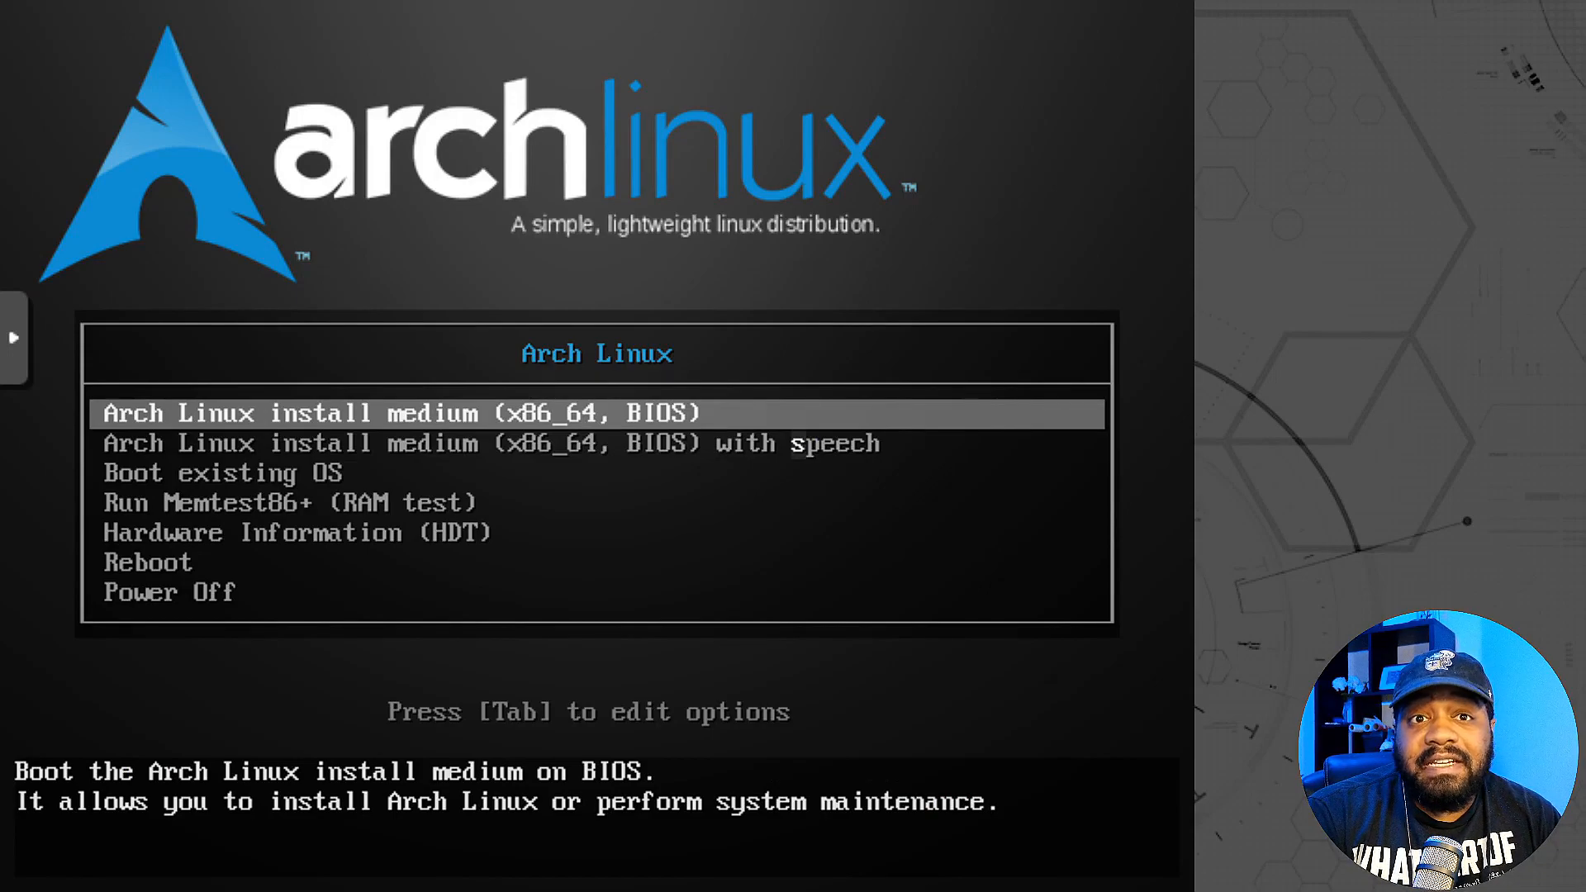
{"action": "key", "text": "Down"}
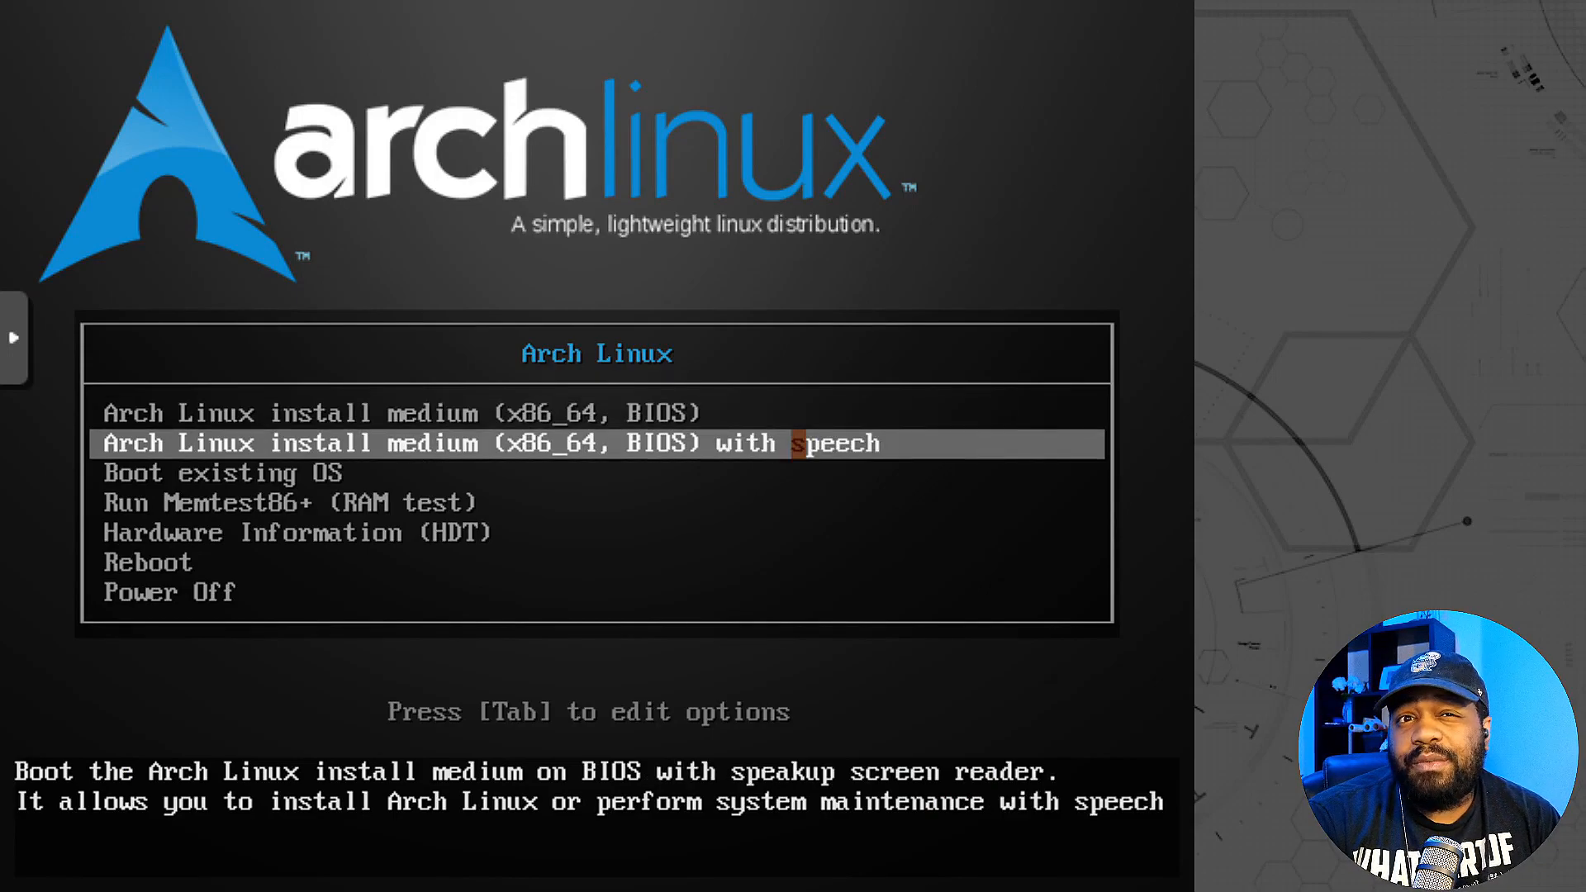
{"action": "key", "text": "Down"}
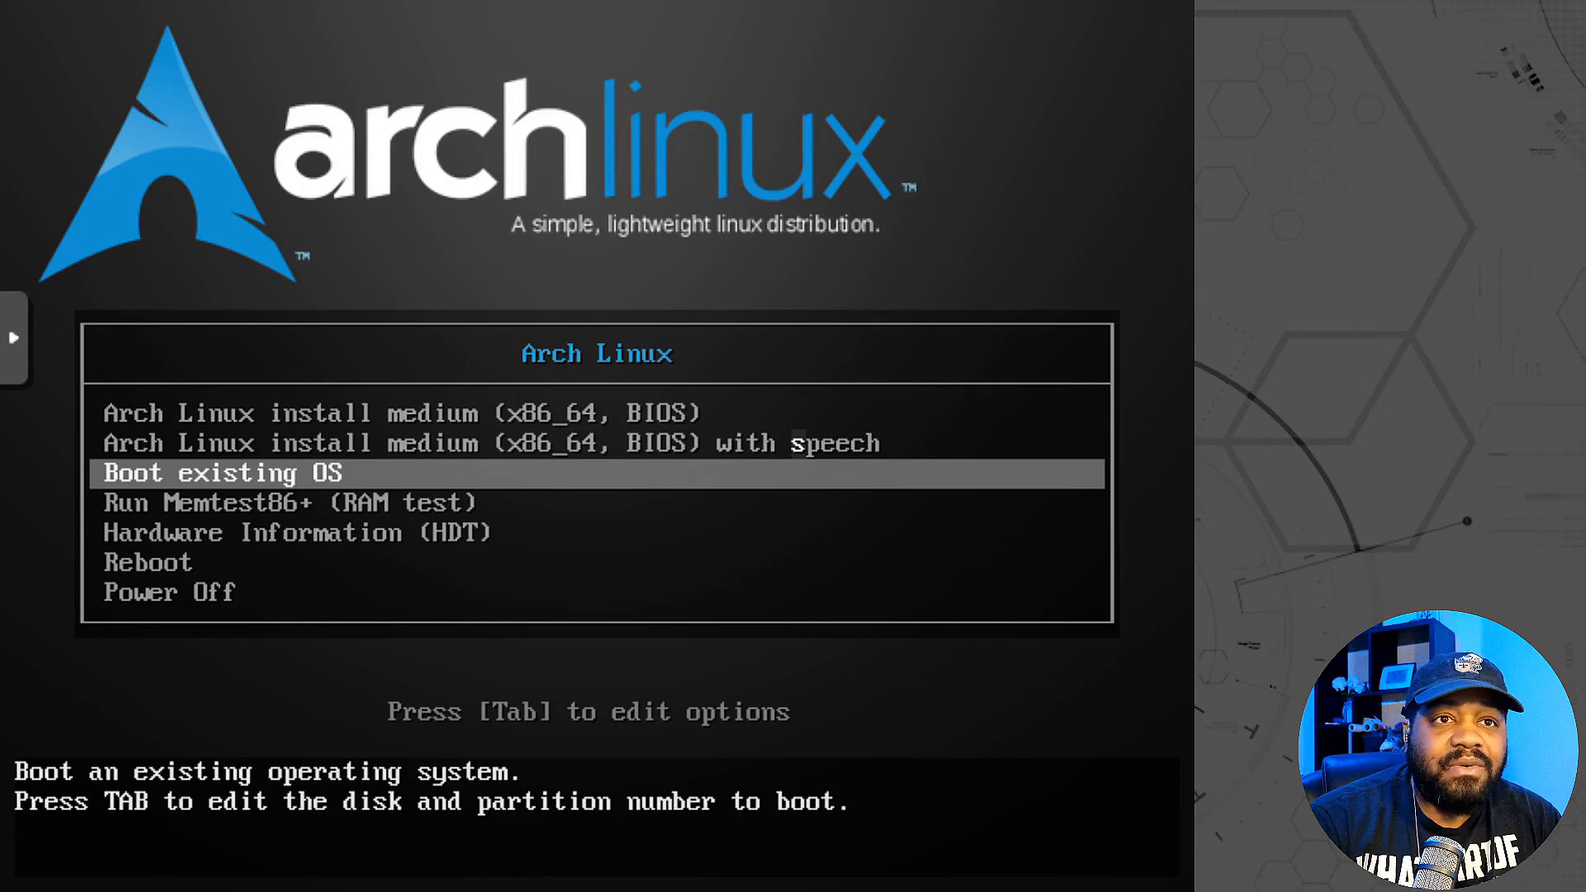
{"action": "key", "text": "Down"}
{"action": "key", "text": "Down"}
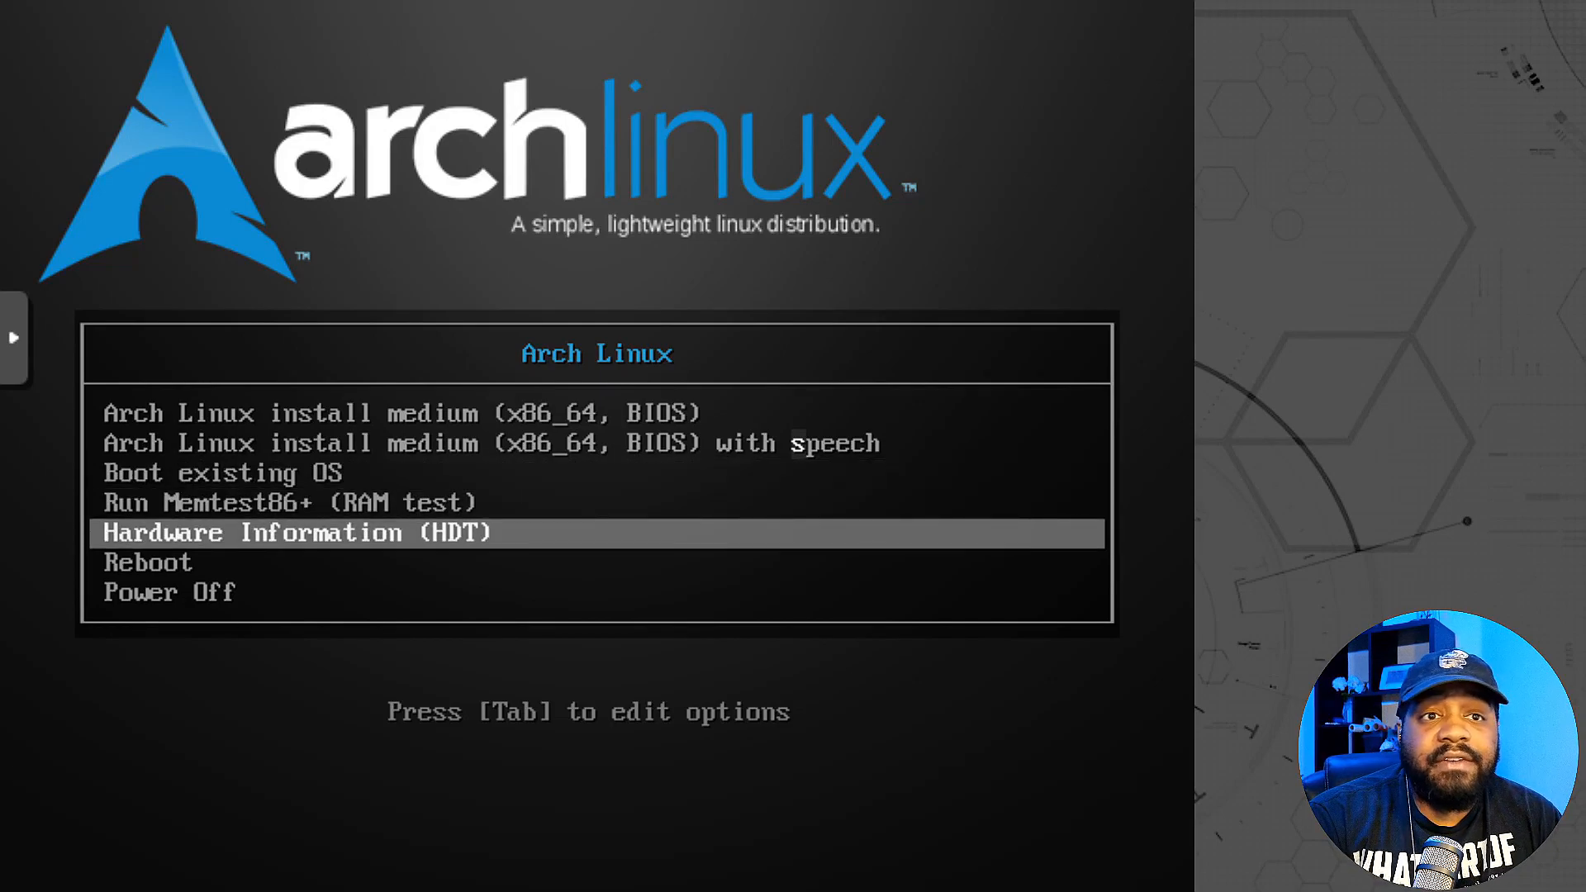
{"action": "key", "text": "Down"}
{"action": "key", "text": "Down"}
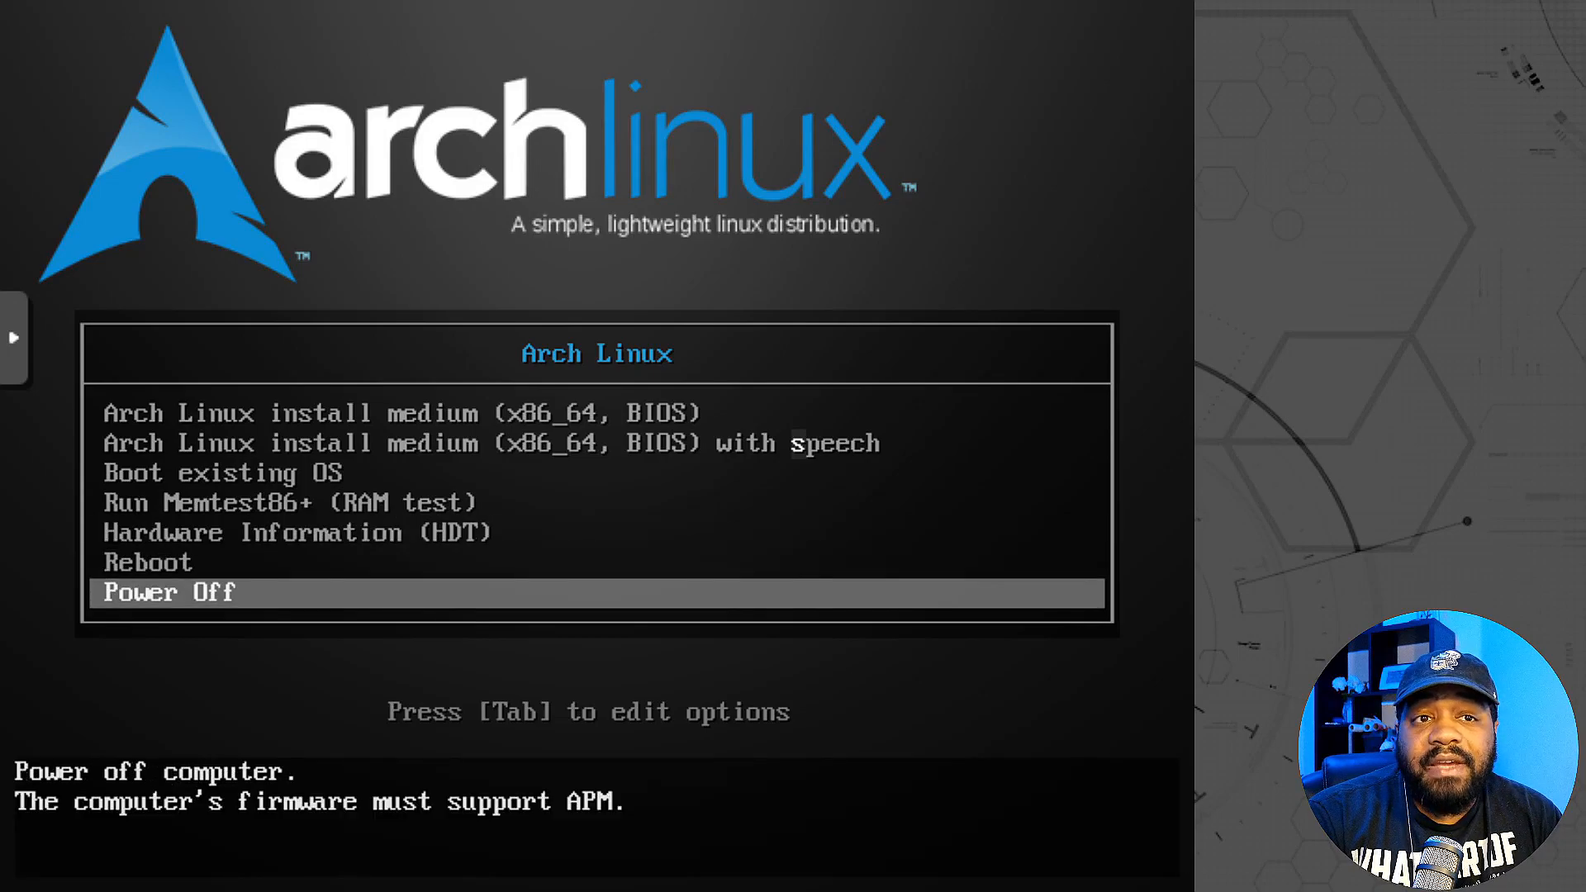
{"action": "key", "text": "Up"}
{"action": "key", "text": "Up"}
{"action": "key", "text": "Up"}
{"action": "key", "text": "Up"}
{"action": "key", "text": "Up"}
{"action": "key", "text": "Up"}
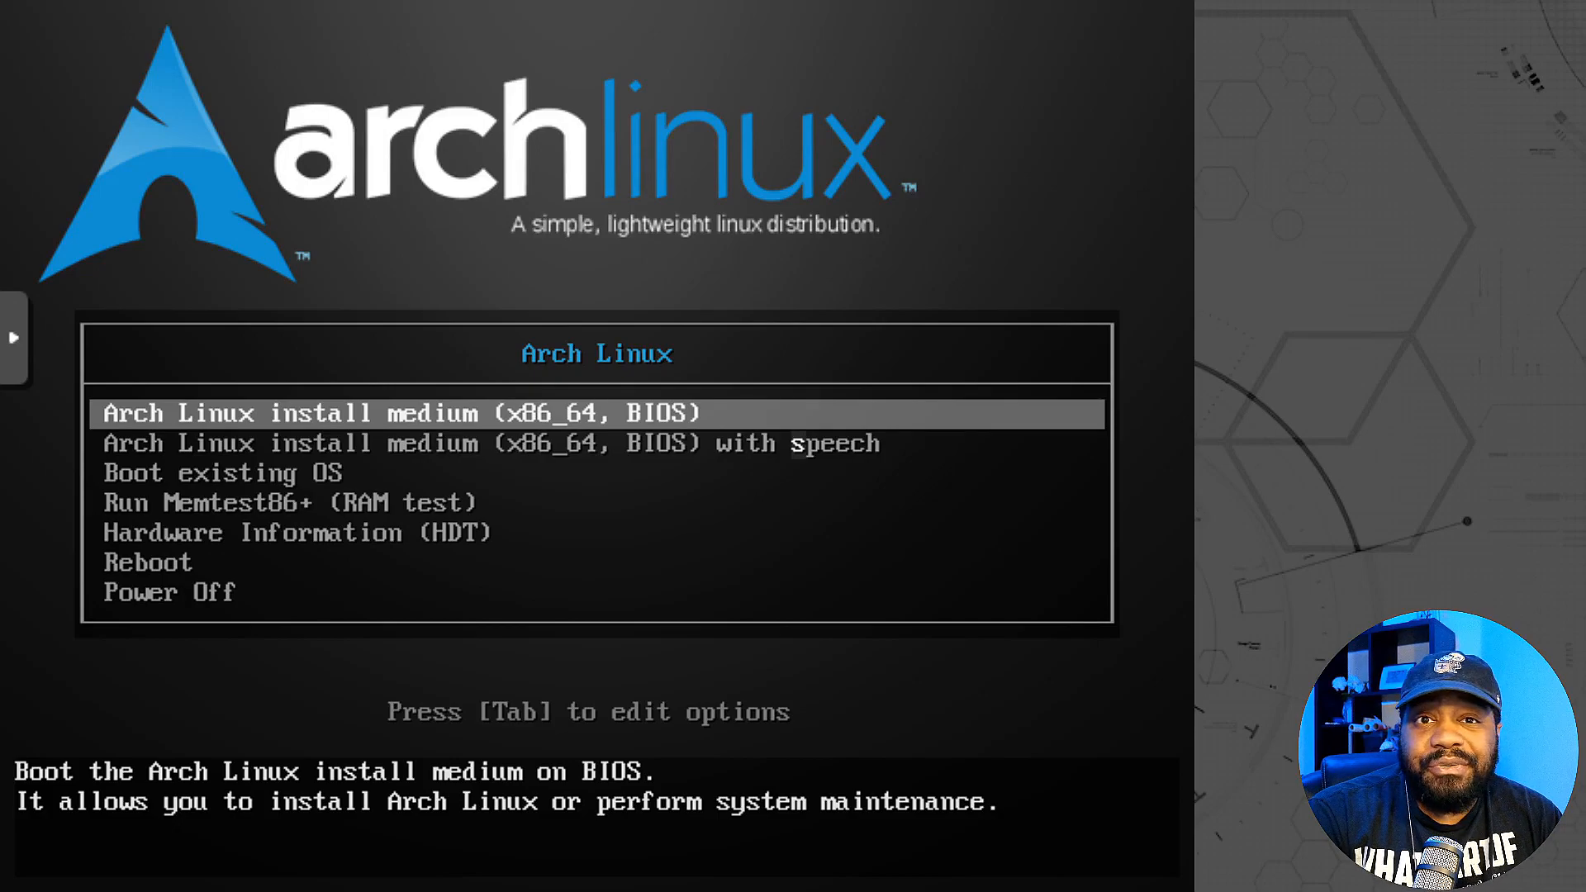
Boot the Arch Linux install medium (x86_64, BIOS) and launch the archinstall guided installer from the root shell
{"action": "key", "text": "Return"}
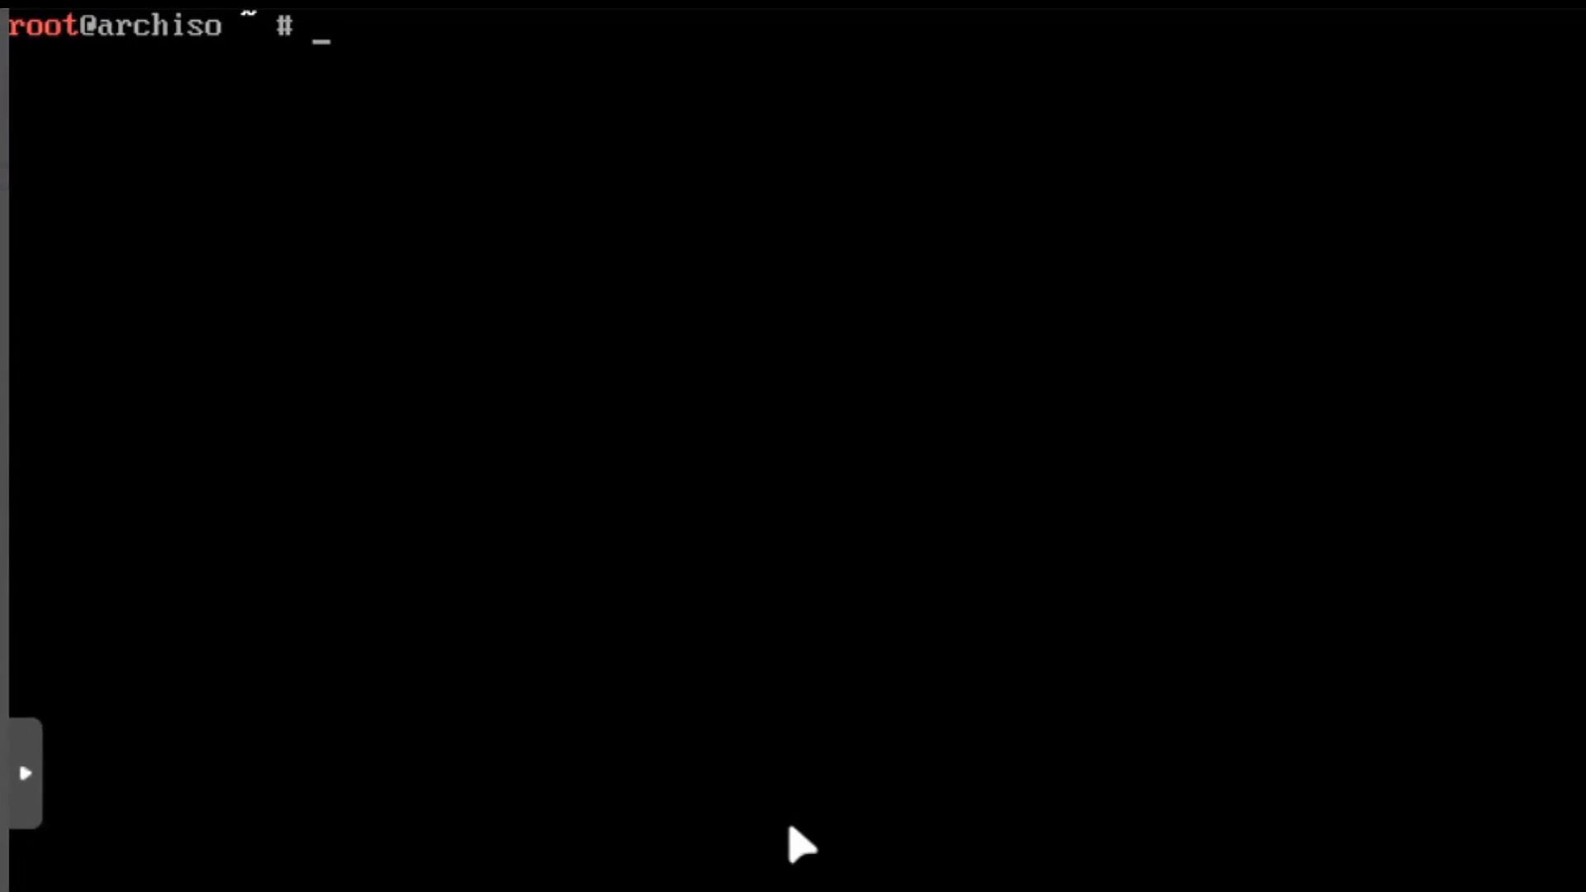
{"action": "type", "text": "archinstall"}
{"action": "key", "text": "Return"}
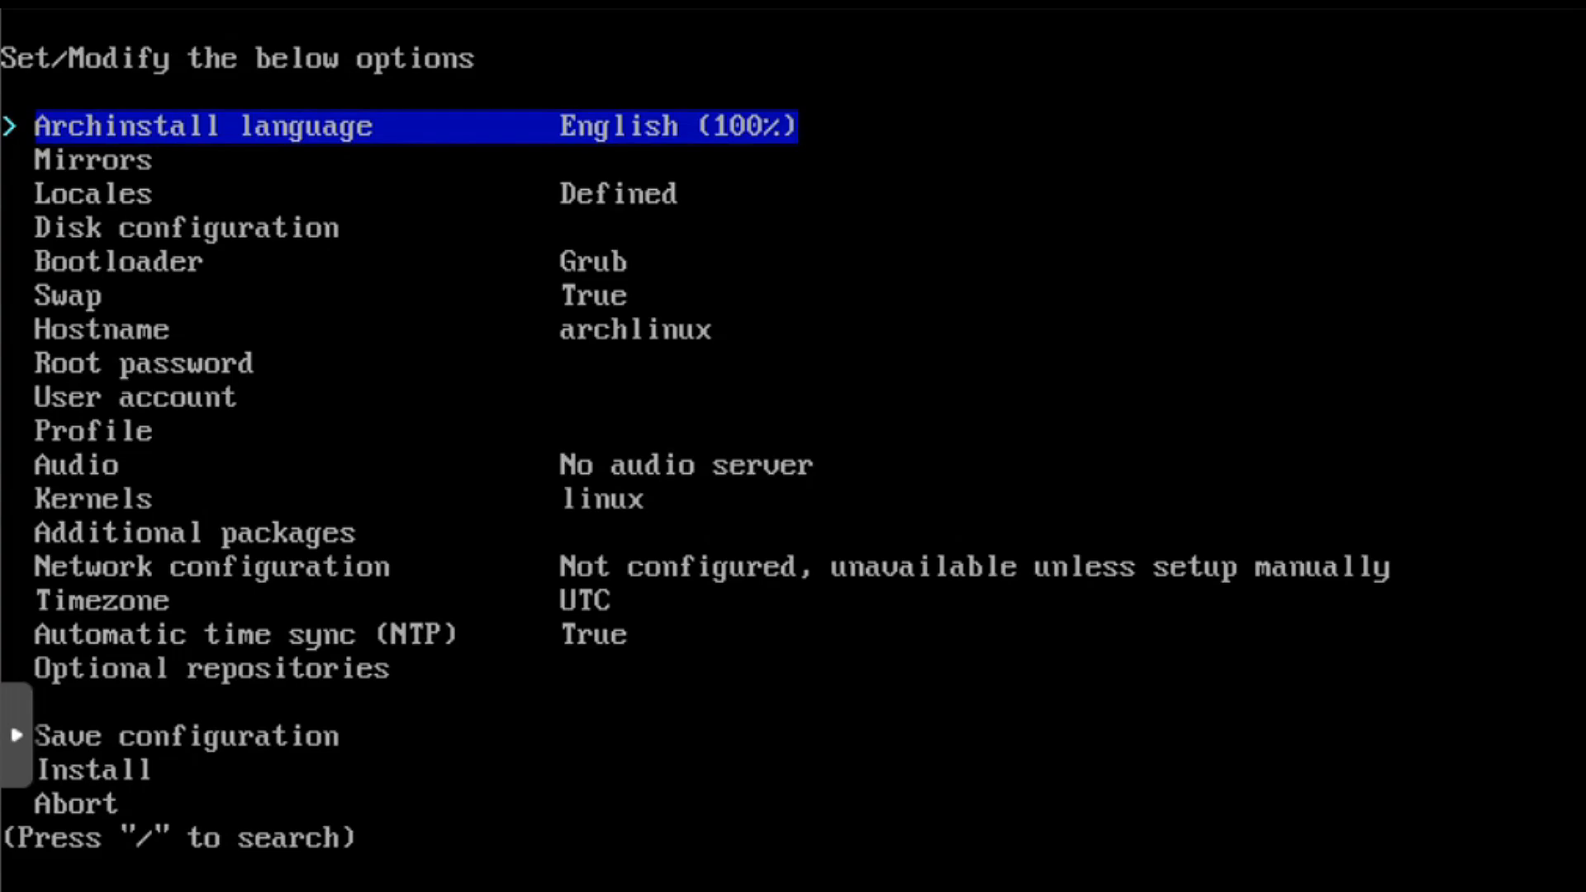
Select English (default) as the archinstall language
{"action": "key", "text": "Return"}
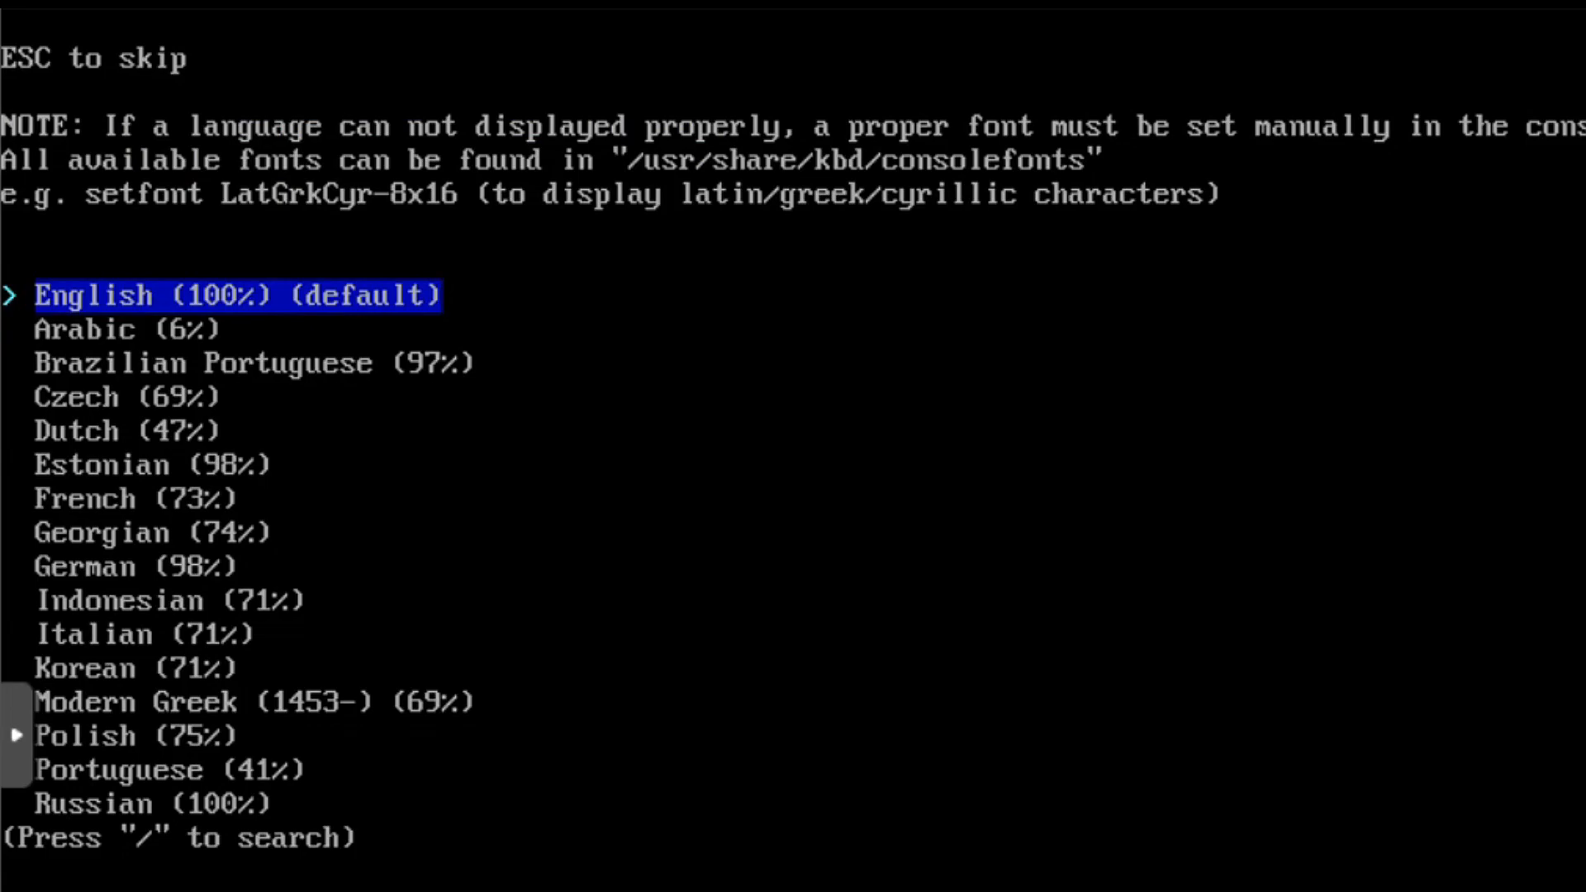
{"action": "key", "text": "Return"}
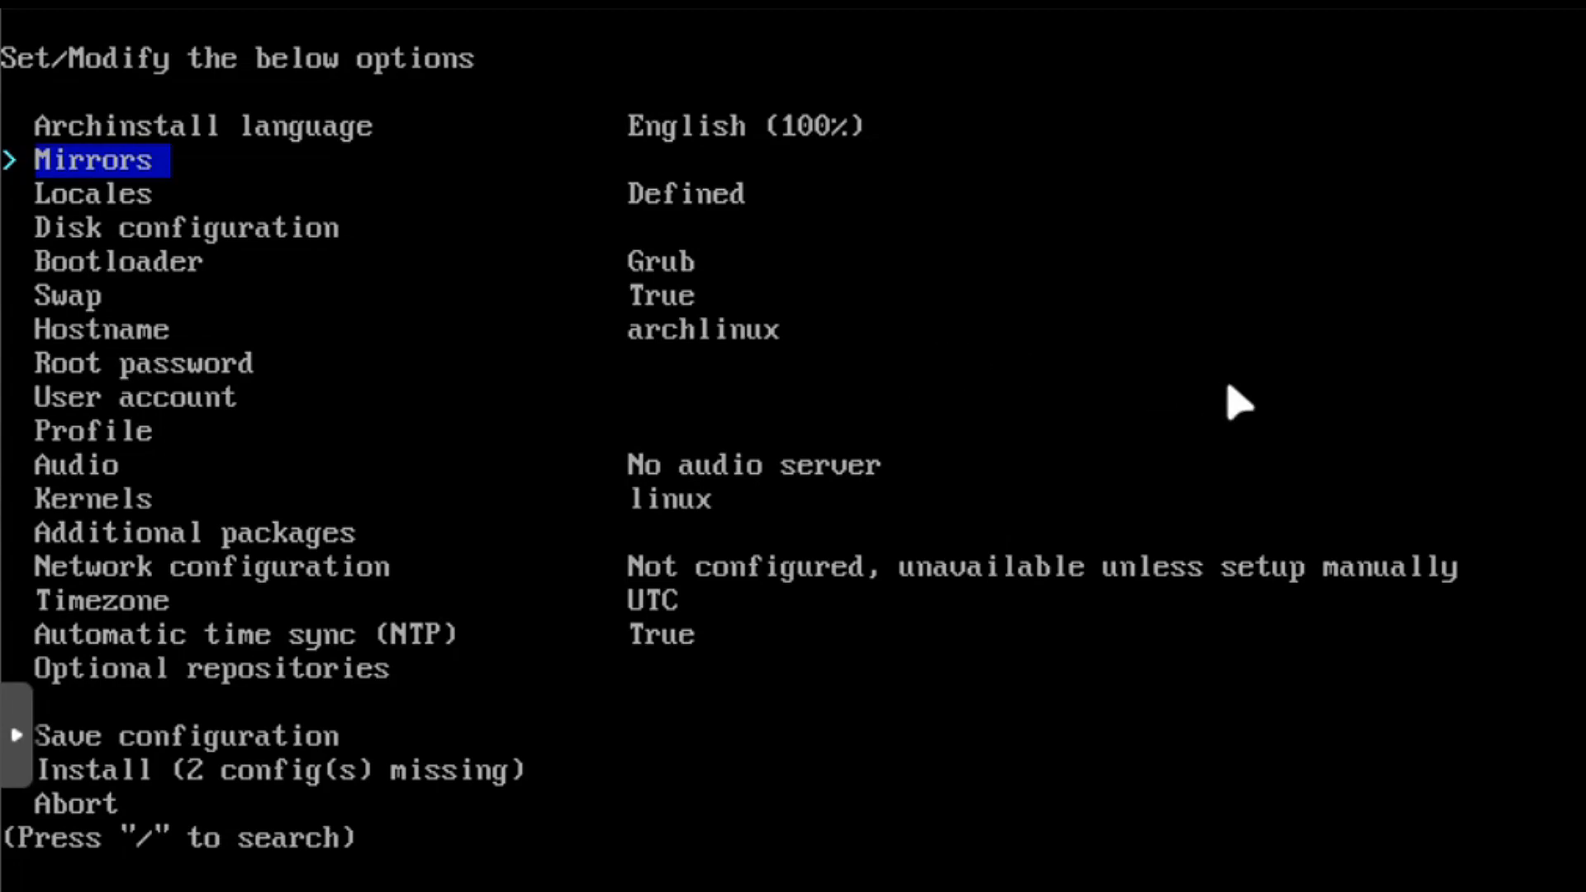
Set the mirror region to United States without custom mirrors and return to the main installer options
{"action": "key", "text": "Return"}
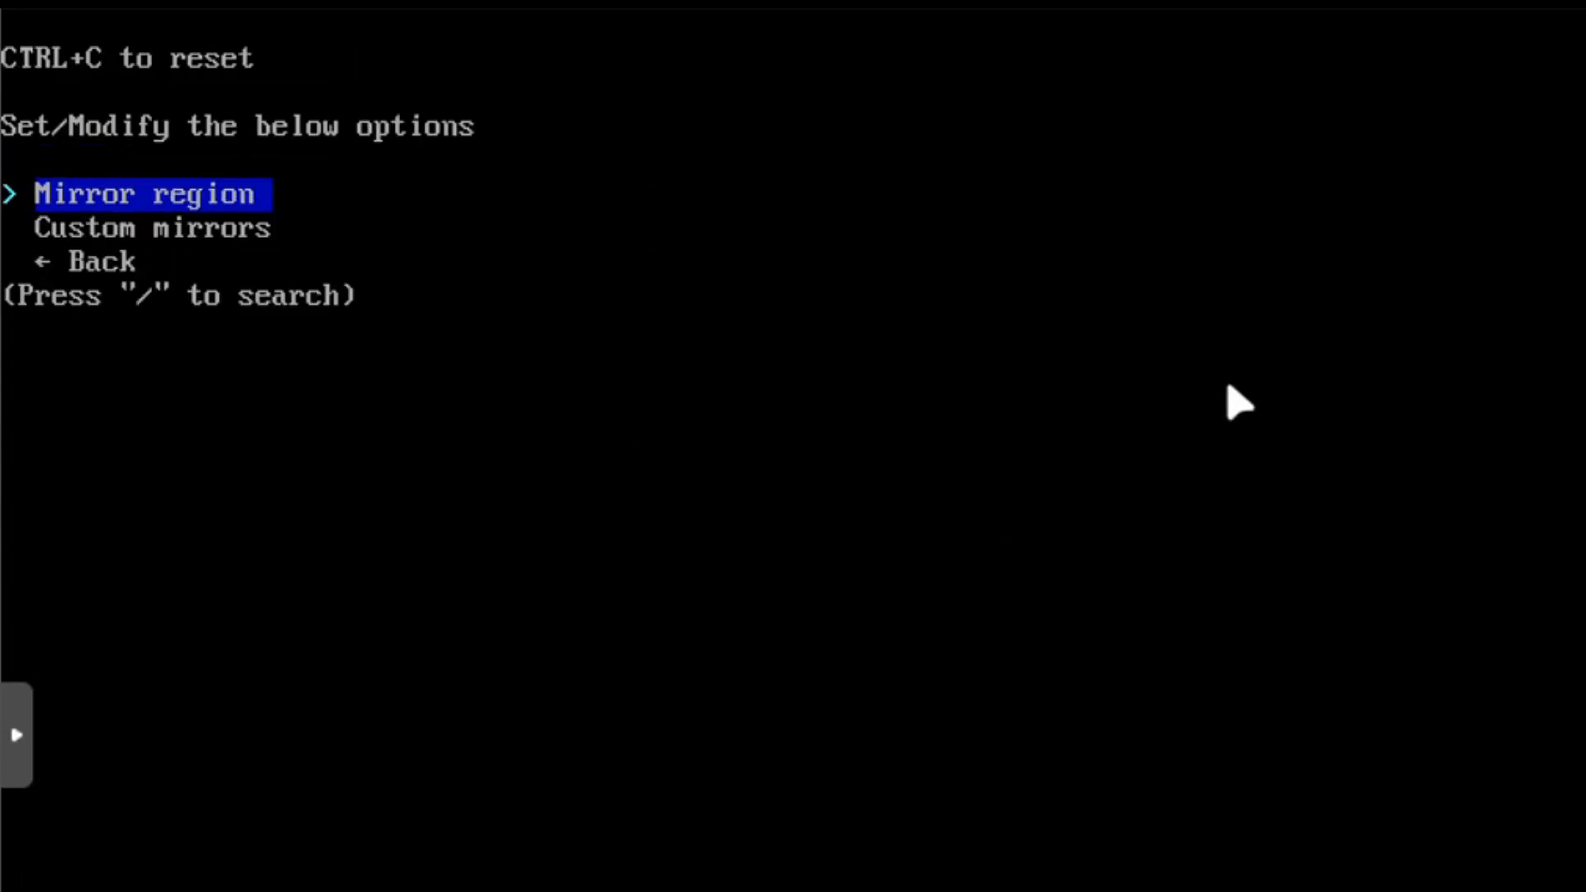
{"action": "key", "text": "Down"}
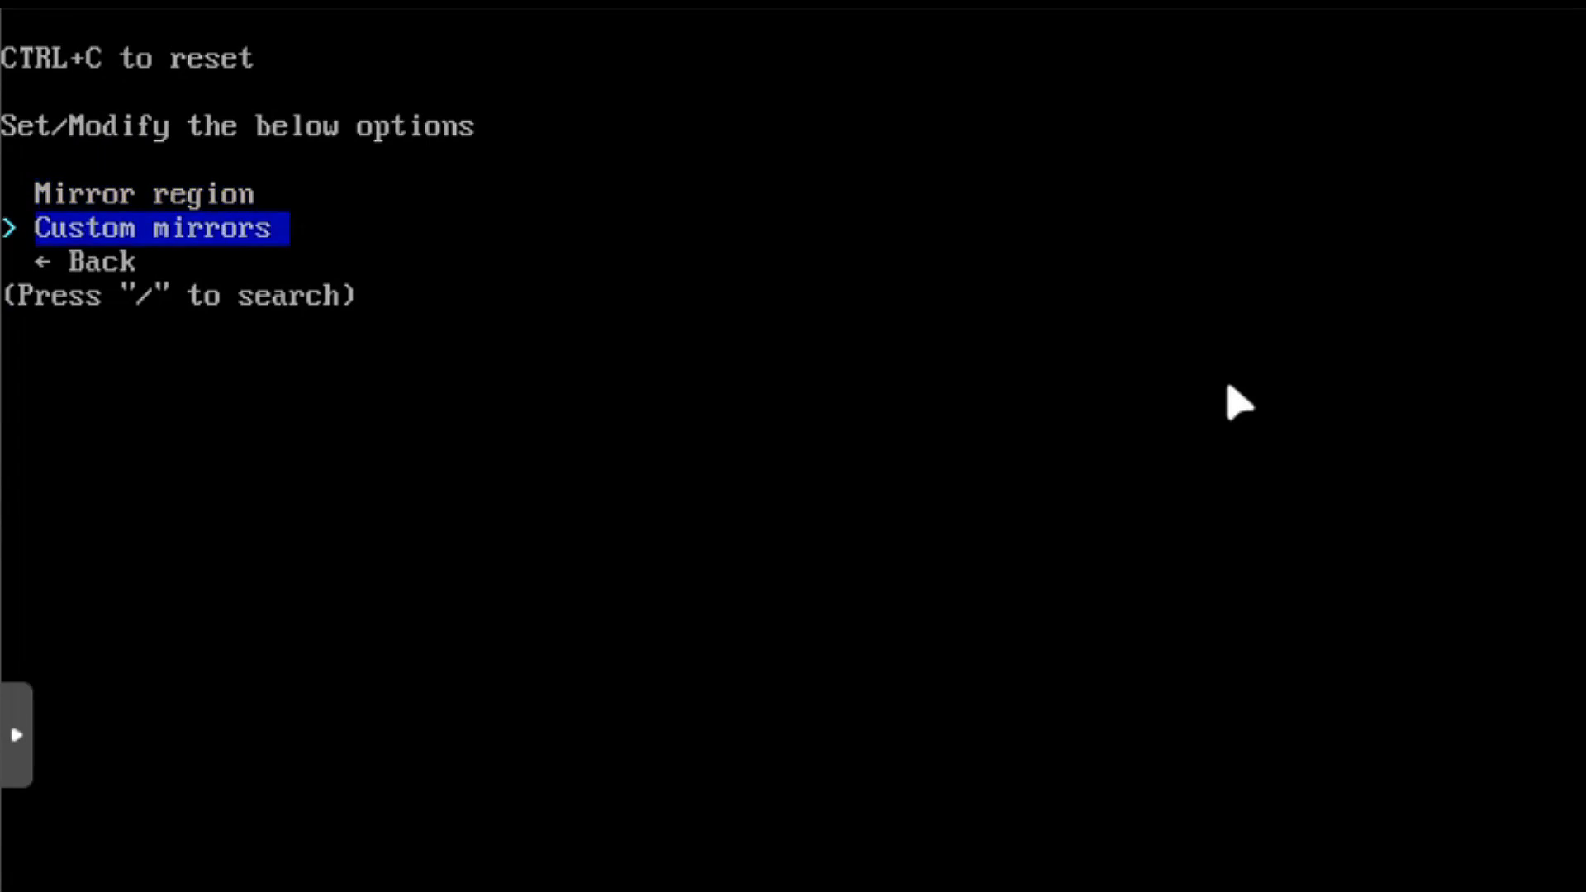
{"action": "key", "text": "Up"}
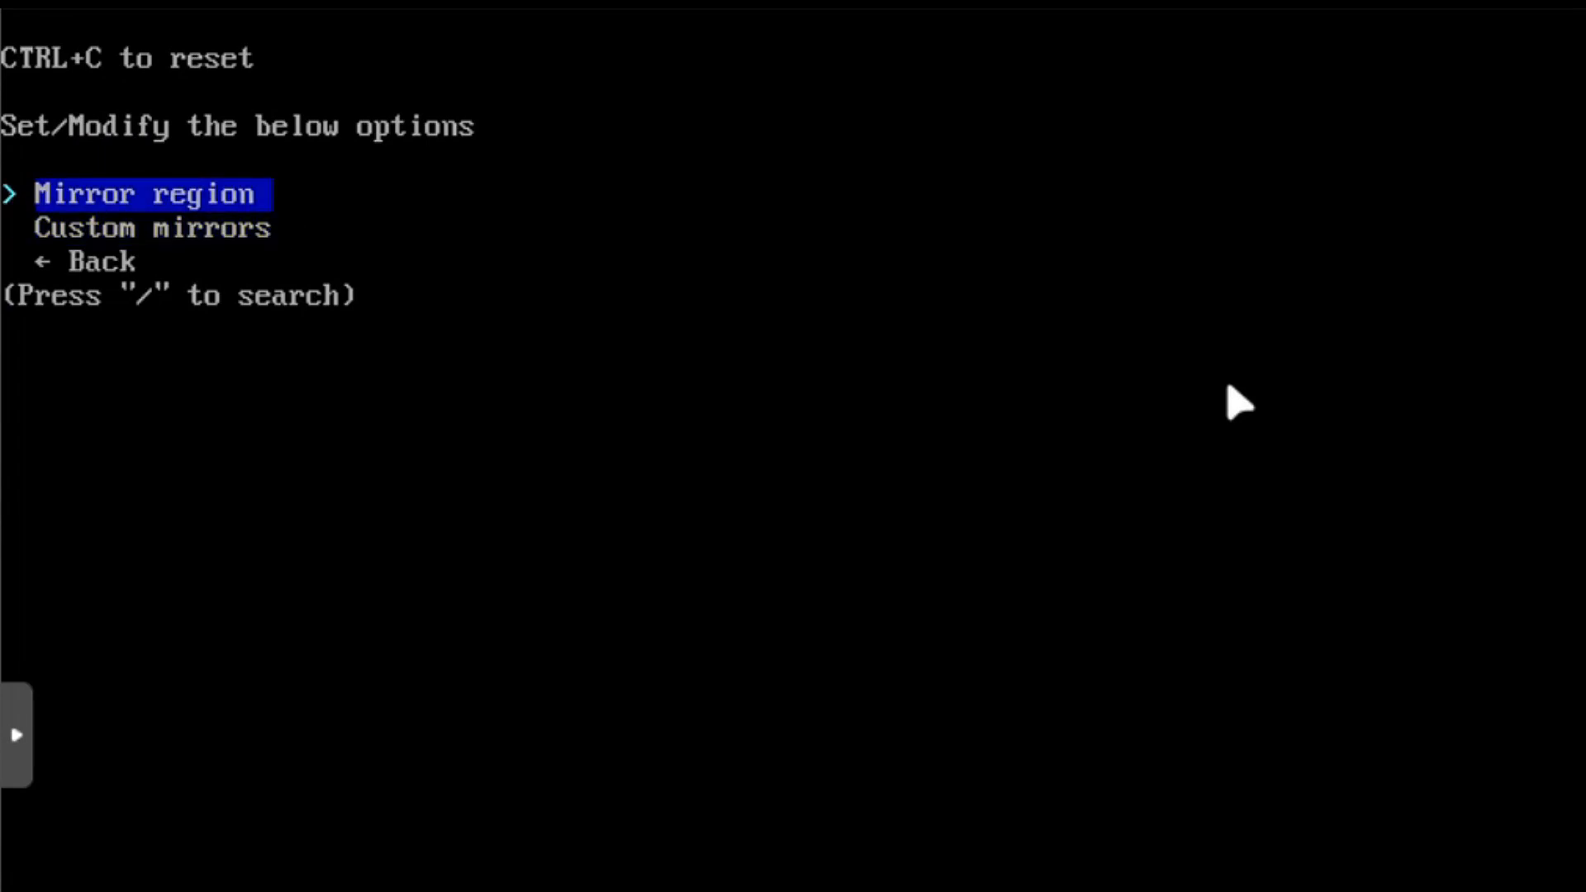
{"action": "key", "text": "Return"}
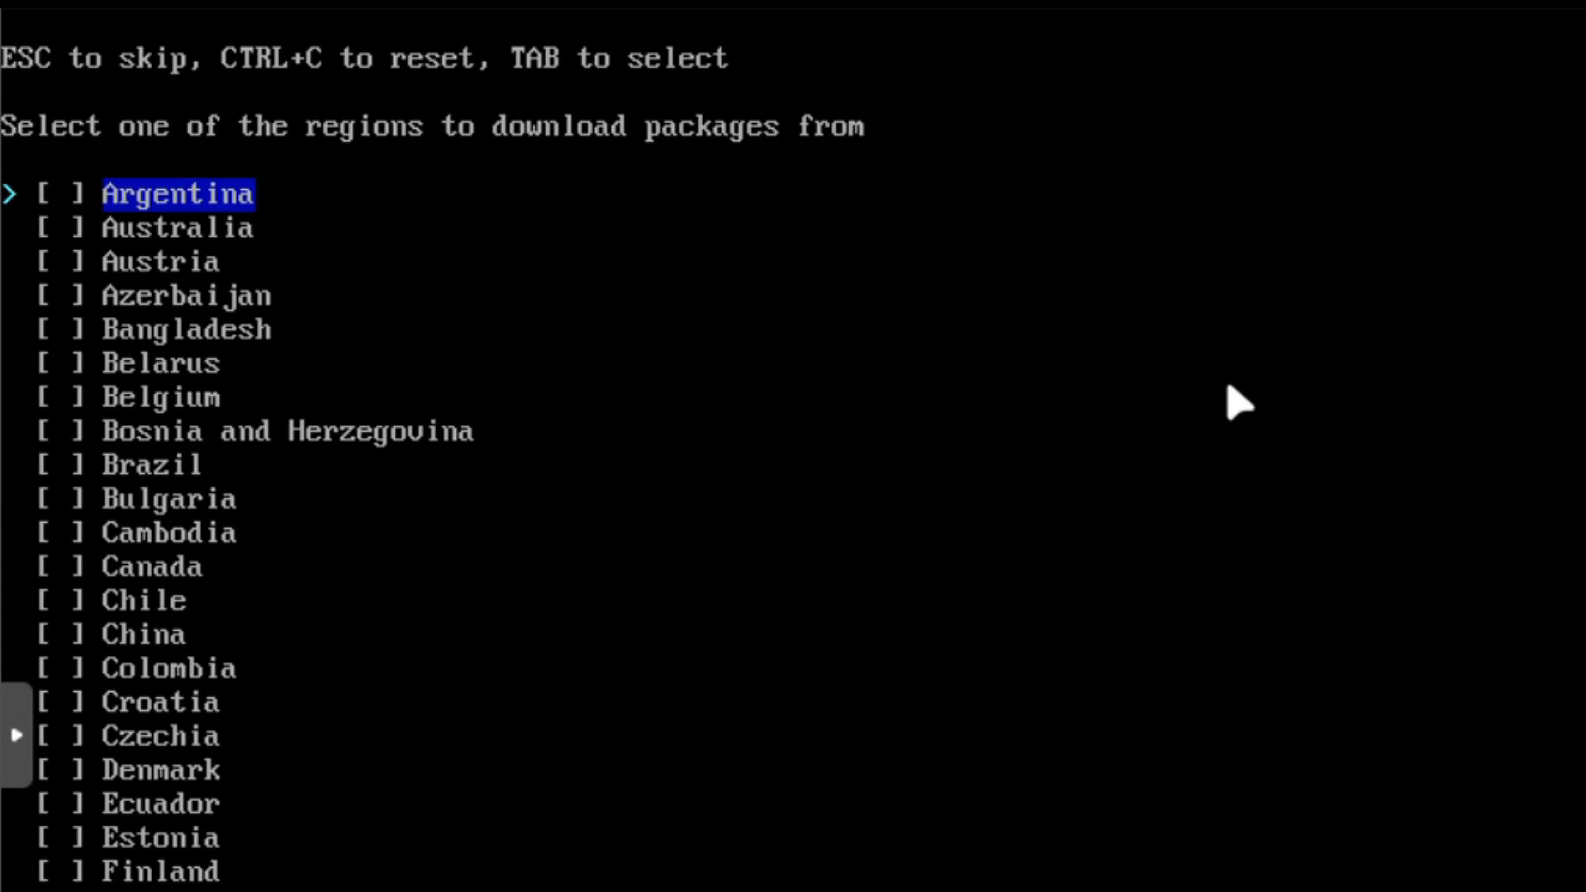
{"action": "key", "text": "Down"}
{"action": "key", "text": "Down"}
{"action": "key", "text": "Down"}
{"action": "key", "text": "Down"}
{"action": "key", "text": "Down"}
{"action": "key", "text": "Down"}
{"action": "key", "text": "Down"}
{"action": "key", "text": "Down"}
{"action": "key", "text": "Down"}
{"action": "key", "text": "Down"}
{"action": "key", "text": "Down"}
{"action": "key", "text": "Down"}
{"action": "key", "text": "Down"}
{"action": "key", "text": "Down"}
{"action": "key", "text": "Down"}
{"action": "key", "text": "Down"}
{"action": "key", "text": "Down"}
{"action": "key", "text": "Down"}
{"action": "key", "text": "Down"}
{"action": "key", "text": "Down"}
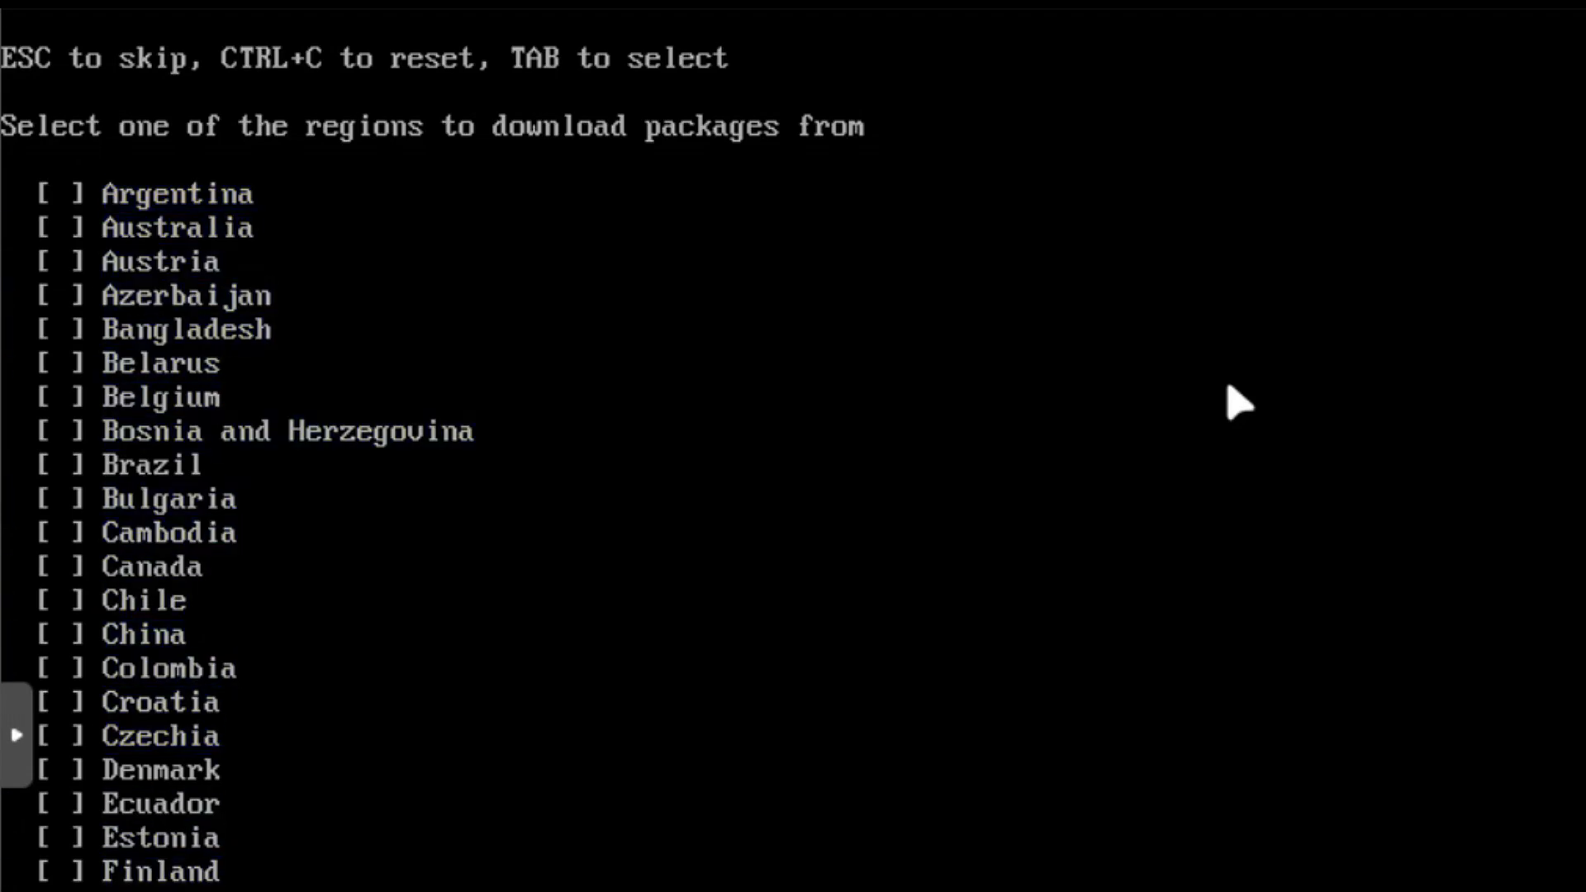
{"action": "key", "text": "Down"}
{"action": "key", "text": "Down"}
{"action": "key", "text": "Down"}
{"action": "key", "text": "Down"}
{"action": "key", "text": "Down"}
{"action": "key", "text": "Down"}
{"action": "key", "text": "Down"}
{"action": "key", "text": "Down"}
{"action": "key", "text": "Down"}
{"action": "key", "text": "Down"}
{"action": "key", "text": "Down"}
{"action": "key", "text": "Down"}
{"action": "key", "text": "Down"}
{"action": "key", "text": "Down"}
{"action": "key", "text": "Down"}
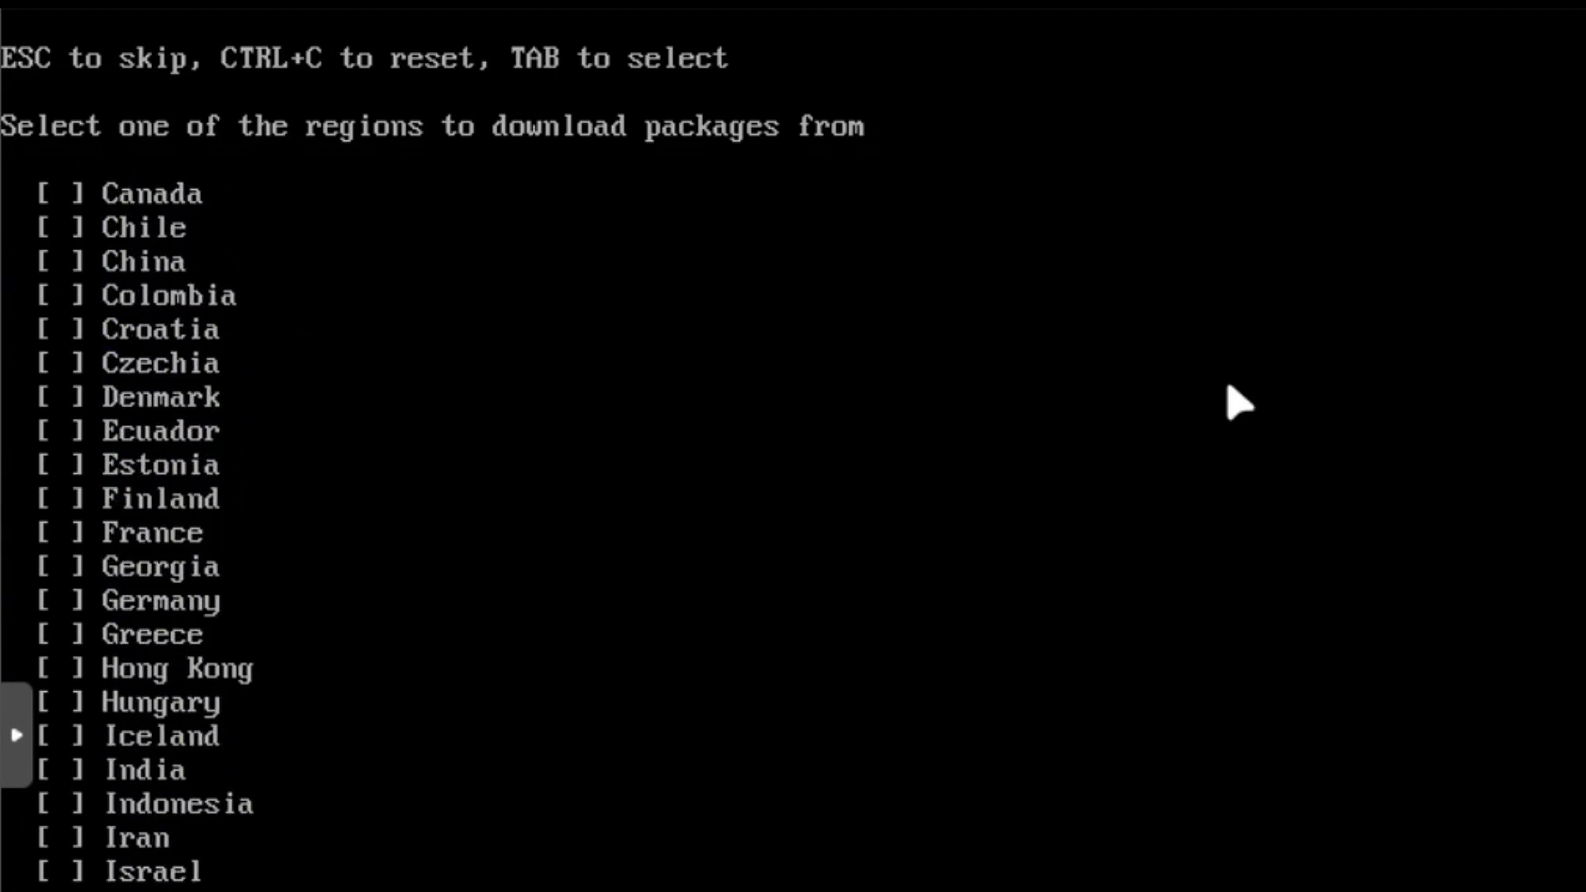
{"action": "key", "text": "Down"}
{"action": "key", "text": "Down"}
{"action": "key", "text": "Down"}
{"action": "key", "text": "Down"}
{"action": "key", "text": "Down"}
{"action": "key", "text": "Down"}
{"action": "key", "text": "Down"}
{"action": "key", "text": "Down"}
{"action": "key", "text": "Down"}
{"action": "key", "text": "Down"}
{"action": "key", "text": "Down"}
{"action": "key", "text": "Down"}
{"action": "key", "text": "Down"}
{"action": "key", "text": "Down"}
{"action": "key", "text": "Down"}
{"action": "key", "text": "Down"}
{"action": "key", "text": "Down"}
{"action": "key", "text": "Down"}
{"action": "key", "text": "Down"}
{"action": "key", "text": "Down"}
{"action": "key", "text": "Up"}
{"action": "key", "text": "Up"}
{"action": "key", "text": "Up"}
{"action": "key", "text": "Up"}
{"action": "key", "text": "Up"}
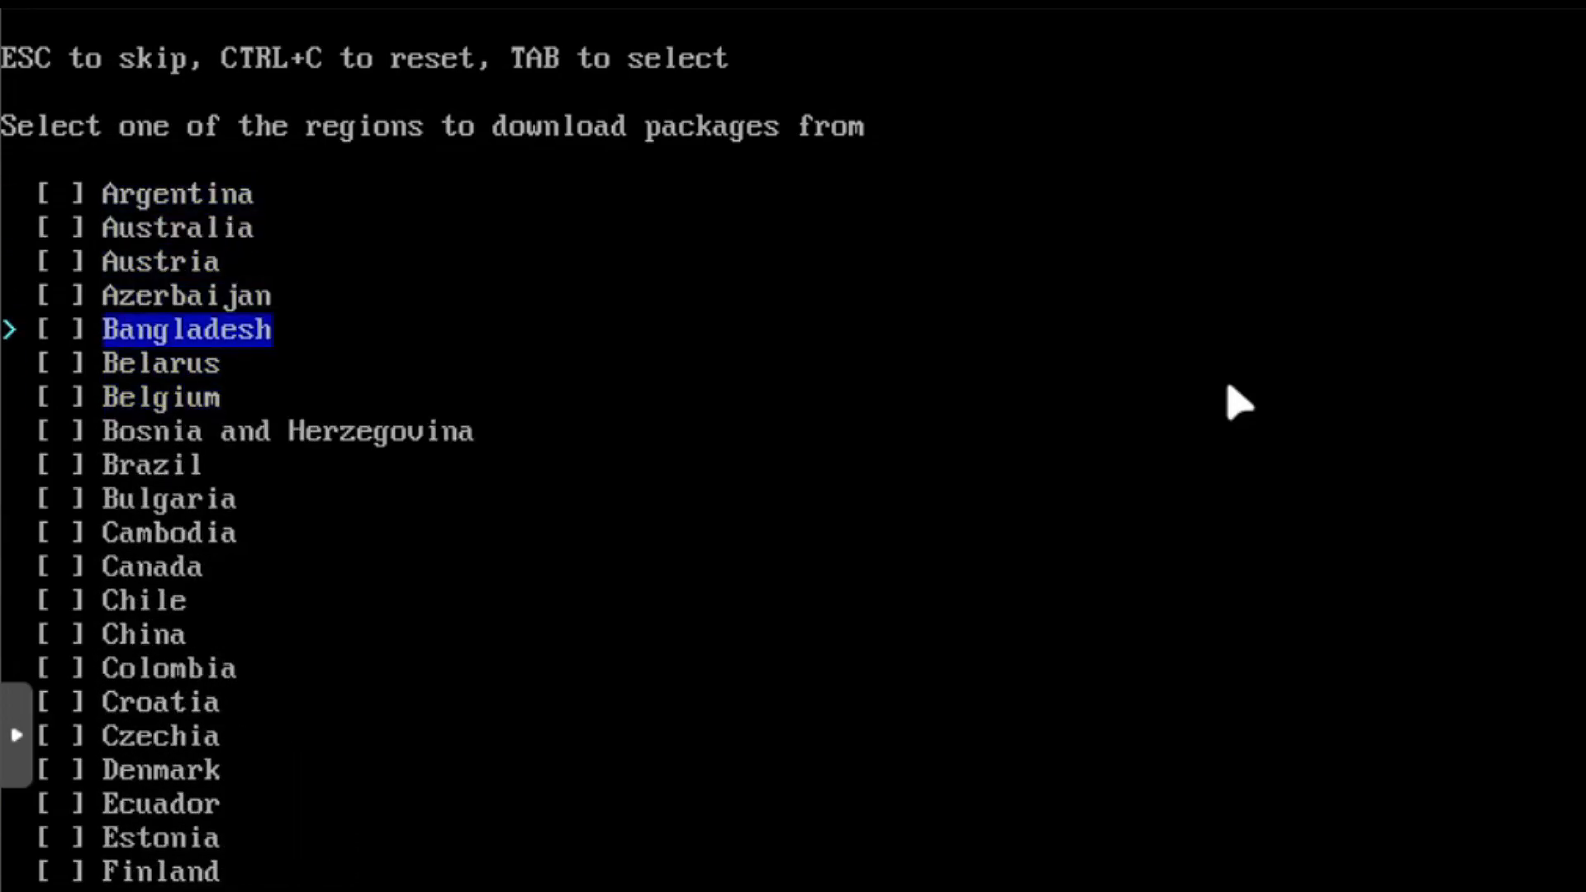
{"action": "key", "text": "Up"}
{"action": "key", "text": "Up"}
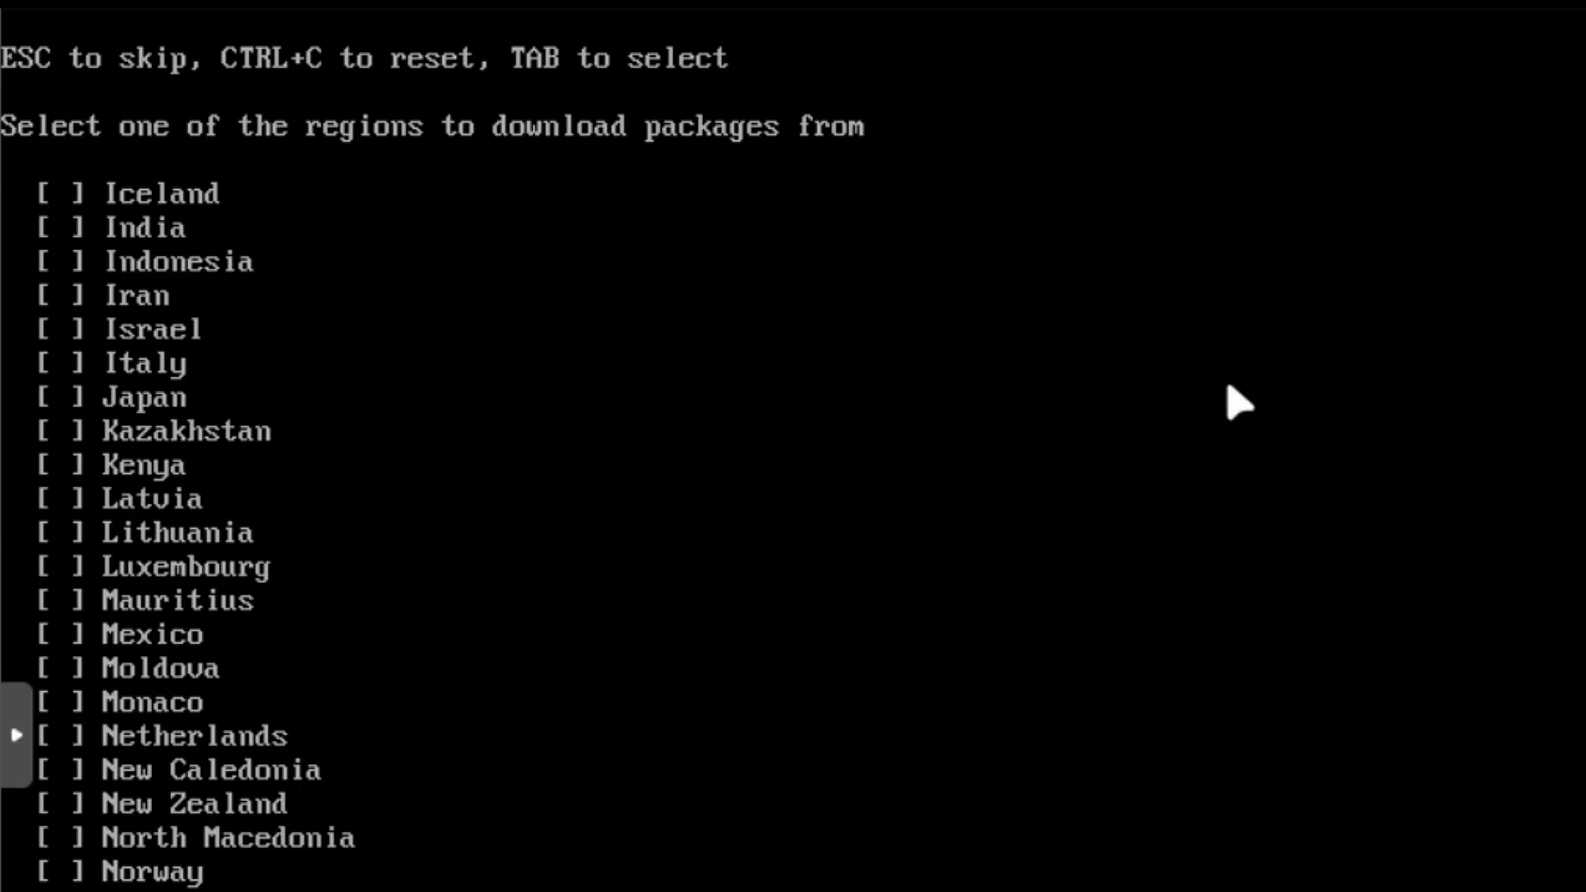
{"action": "key", "text": "Escape"}
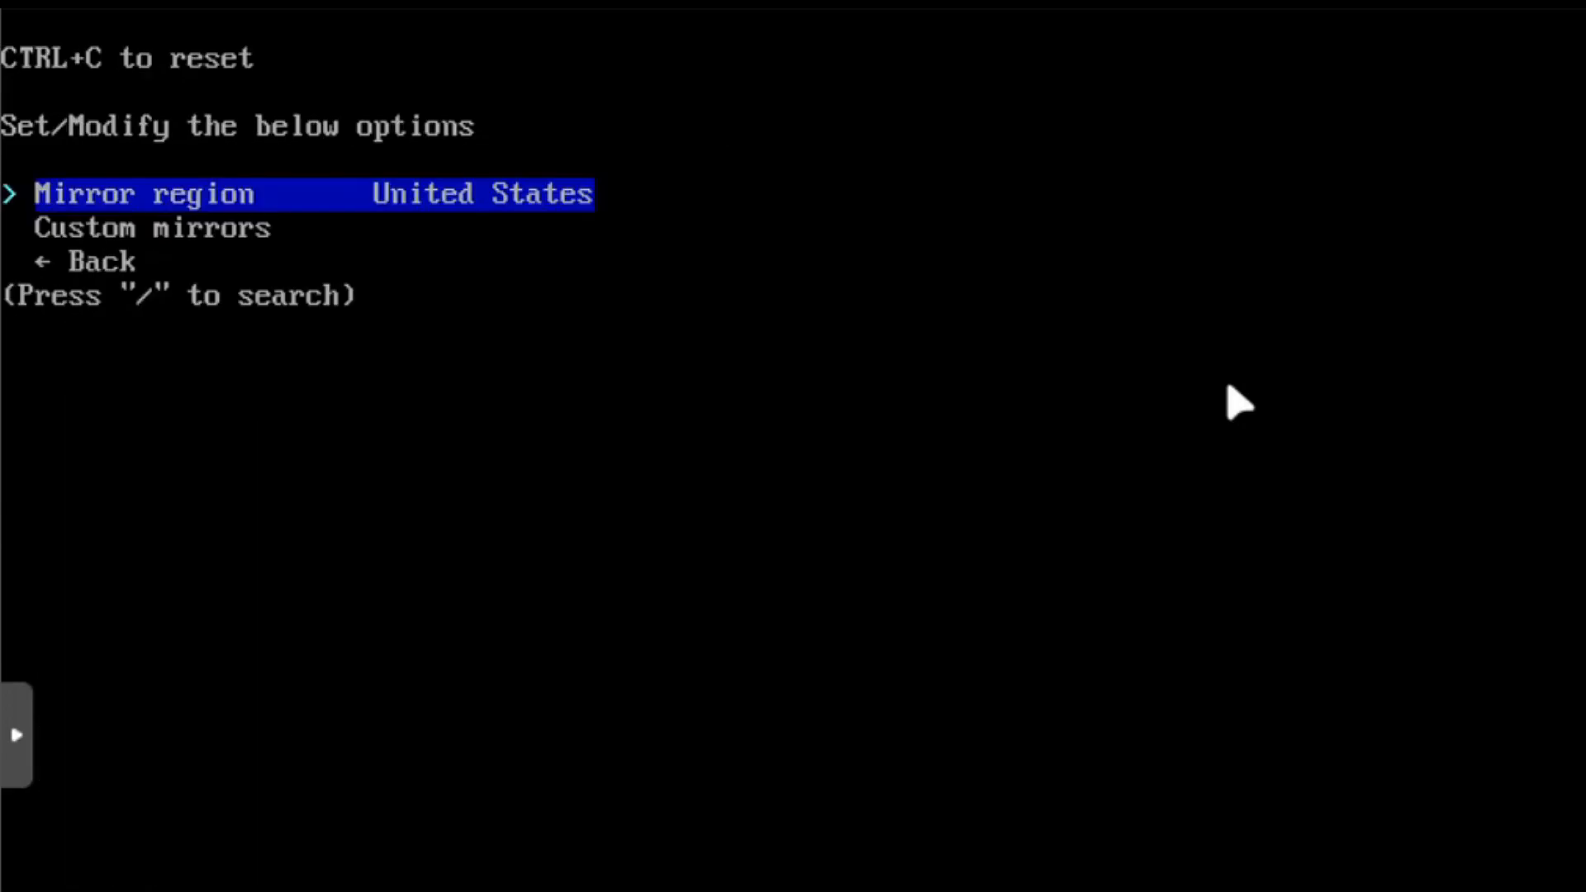
{"action": "key", "text": "Down"}
{"action": "key", "text": "Down"}
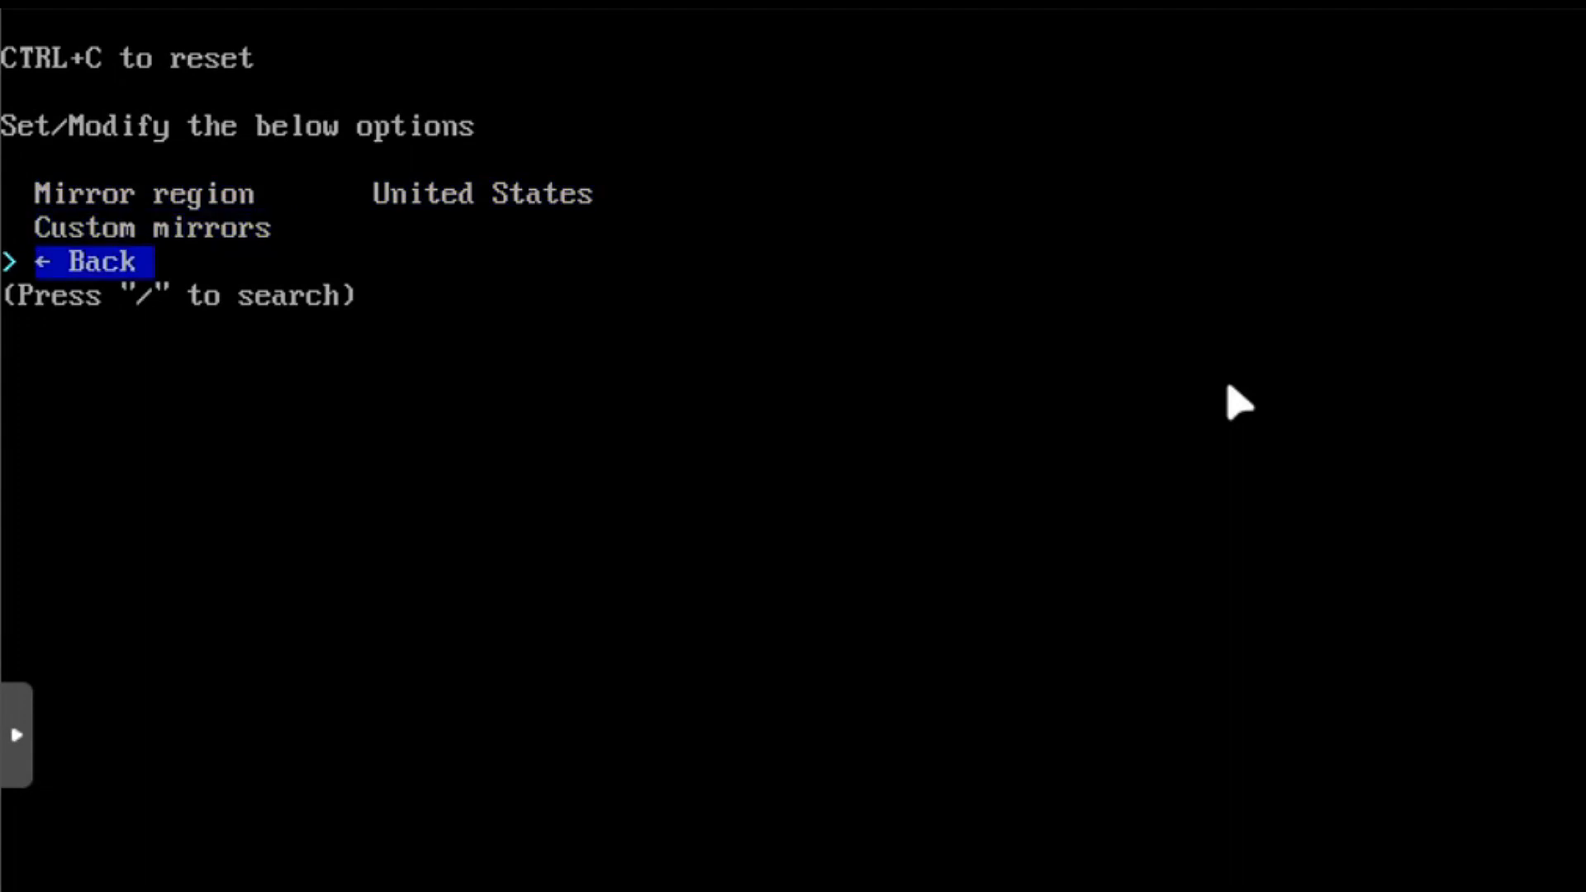
{"action": "key", "text": "Return"}
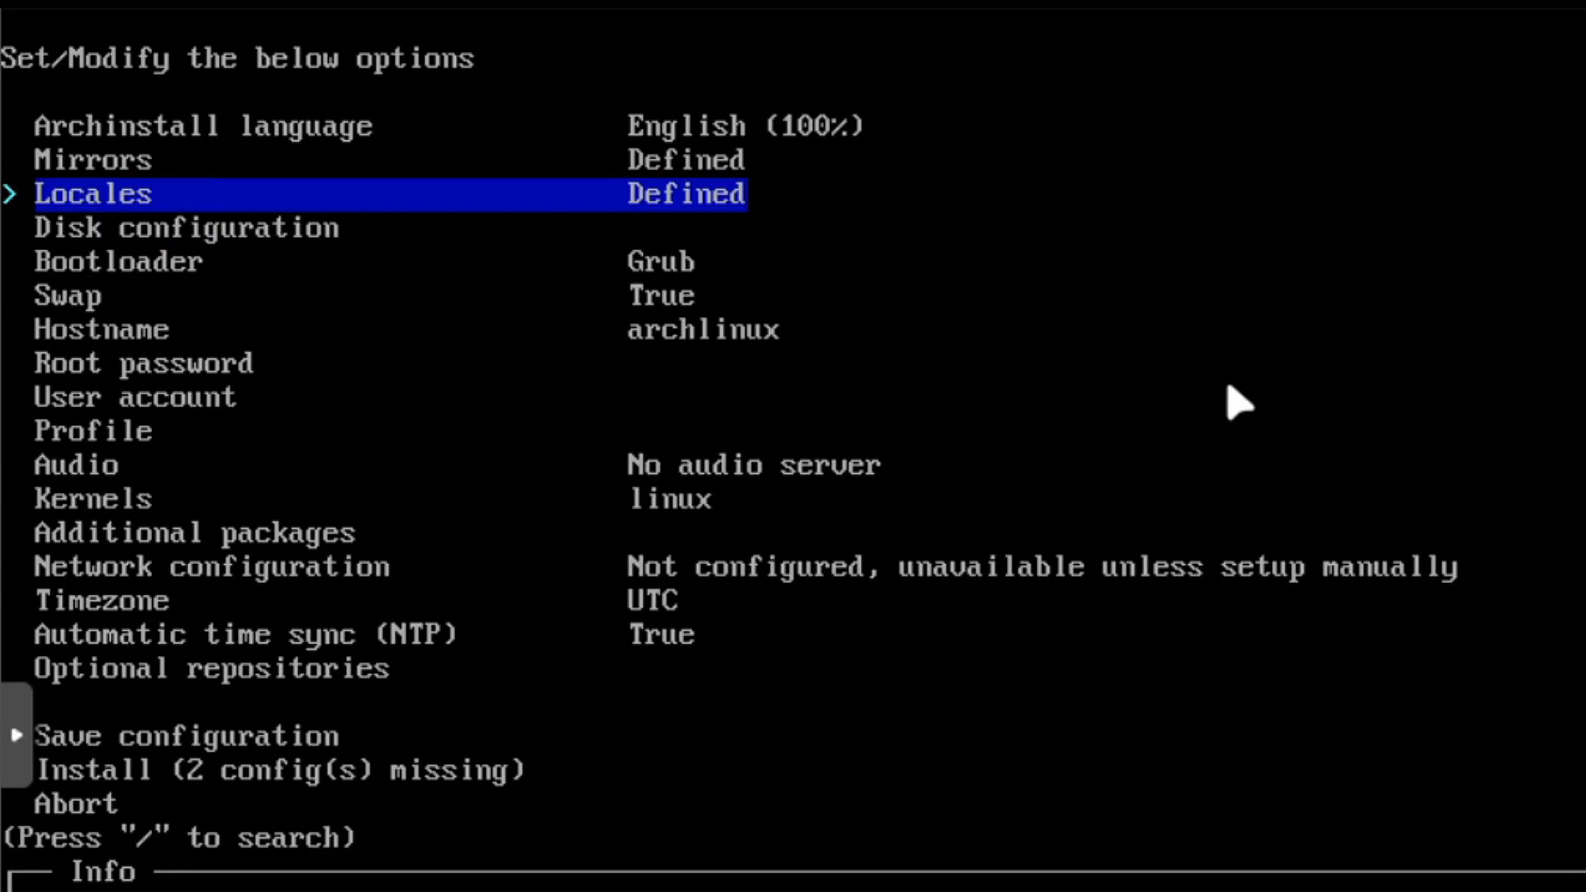
Review the locale settings, keeping the us keyboard layout, en_US language and UTF-8 encoding, and return to the main options
{"action": "key", "text": "Return"}
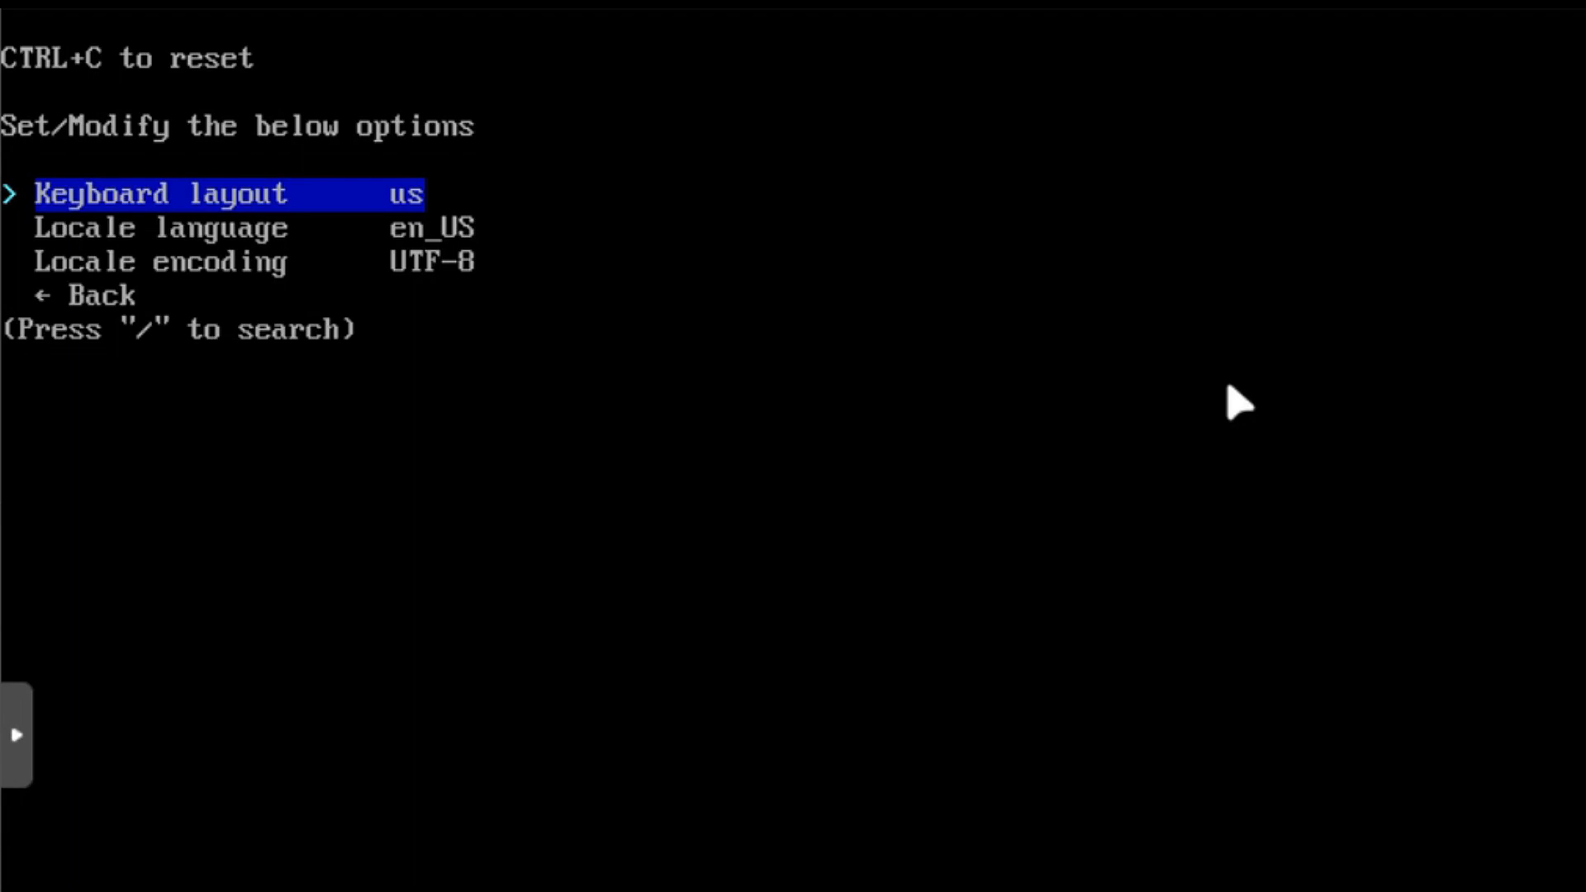
{"action": "key", "text": "Down"}
{"action": "key", "text": "Down"}
{"action": "key", "text": "Down"}
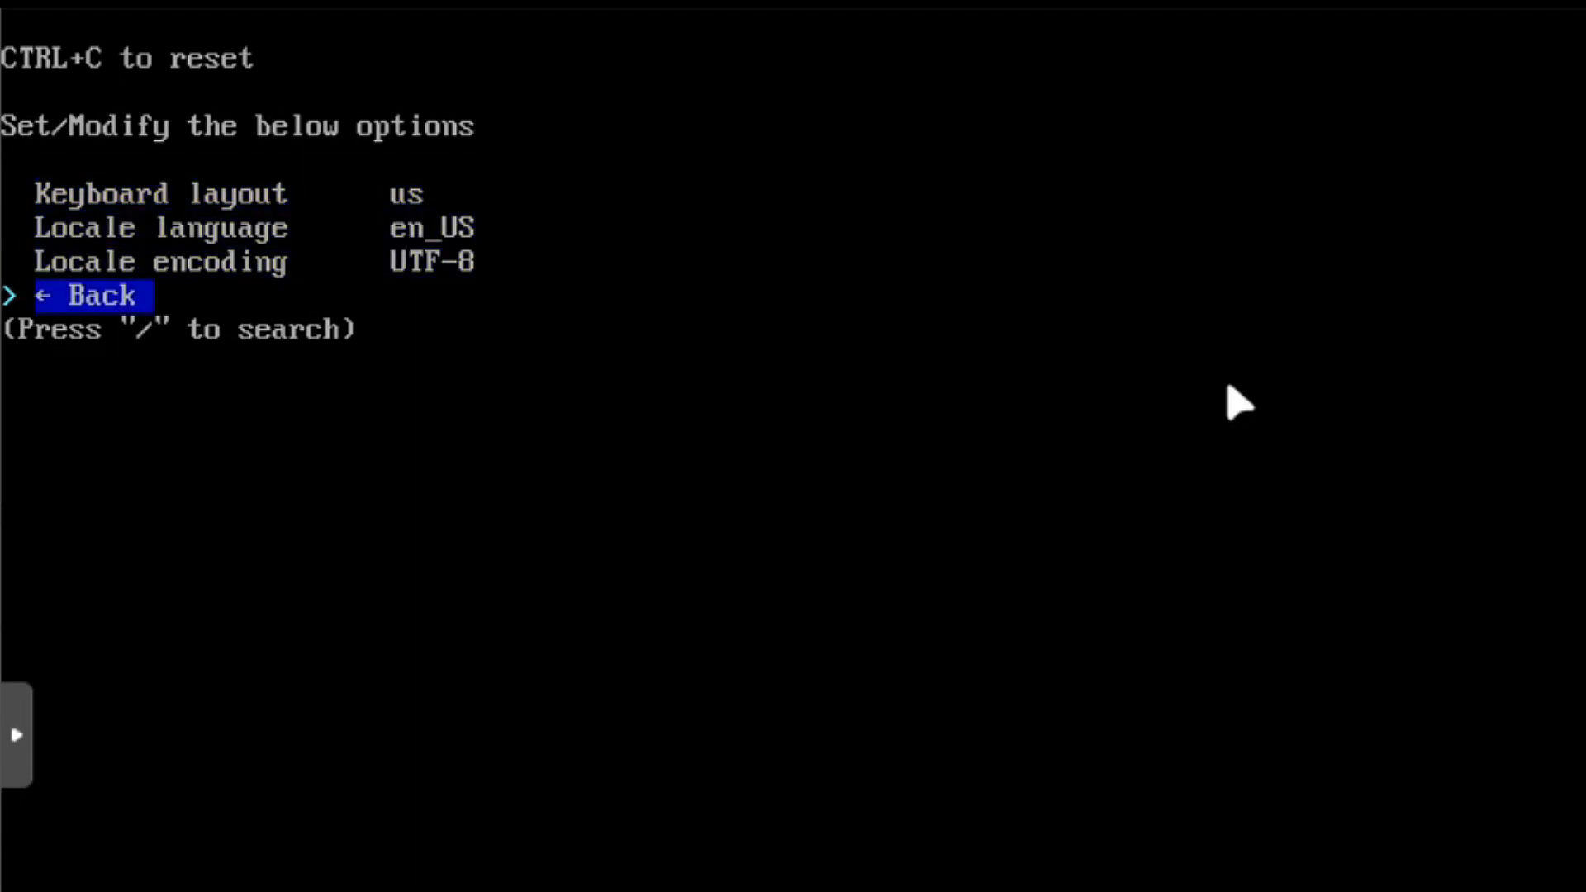
{"action": "key", "text": "Return"}
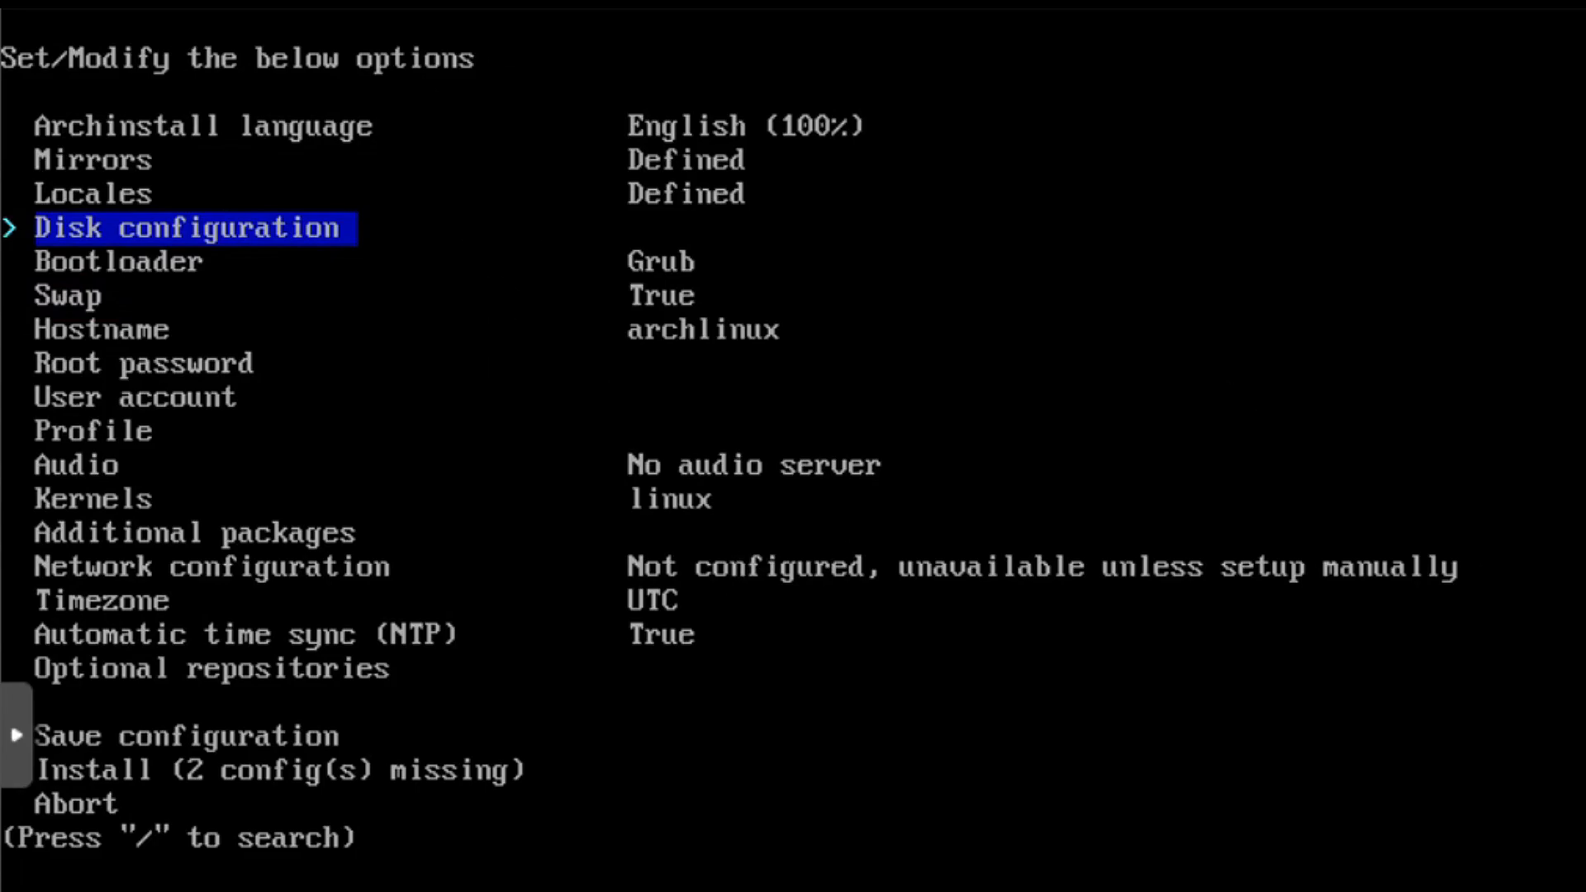
Configure the disk with the best-effort default partition layout on the Virtio Block Device /dev/vda, using ext4 for the main partition
{"action": "key", "text": "Return"}
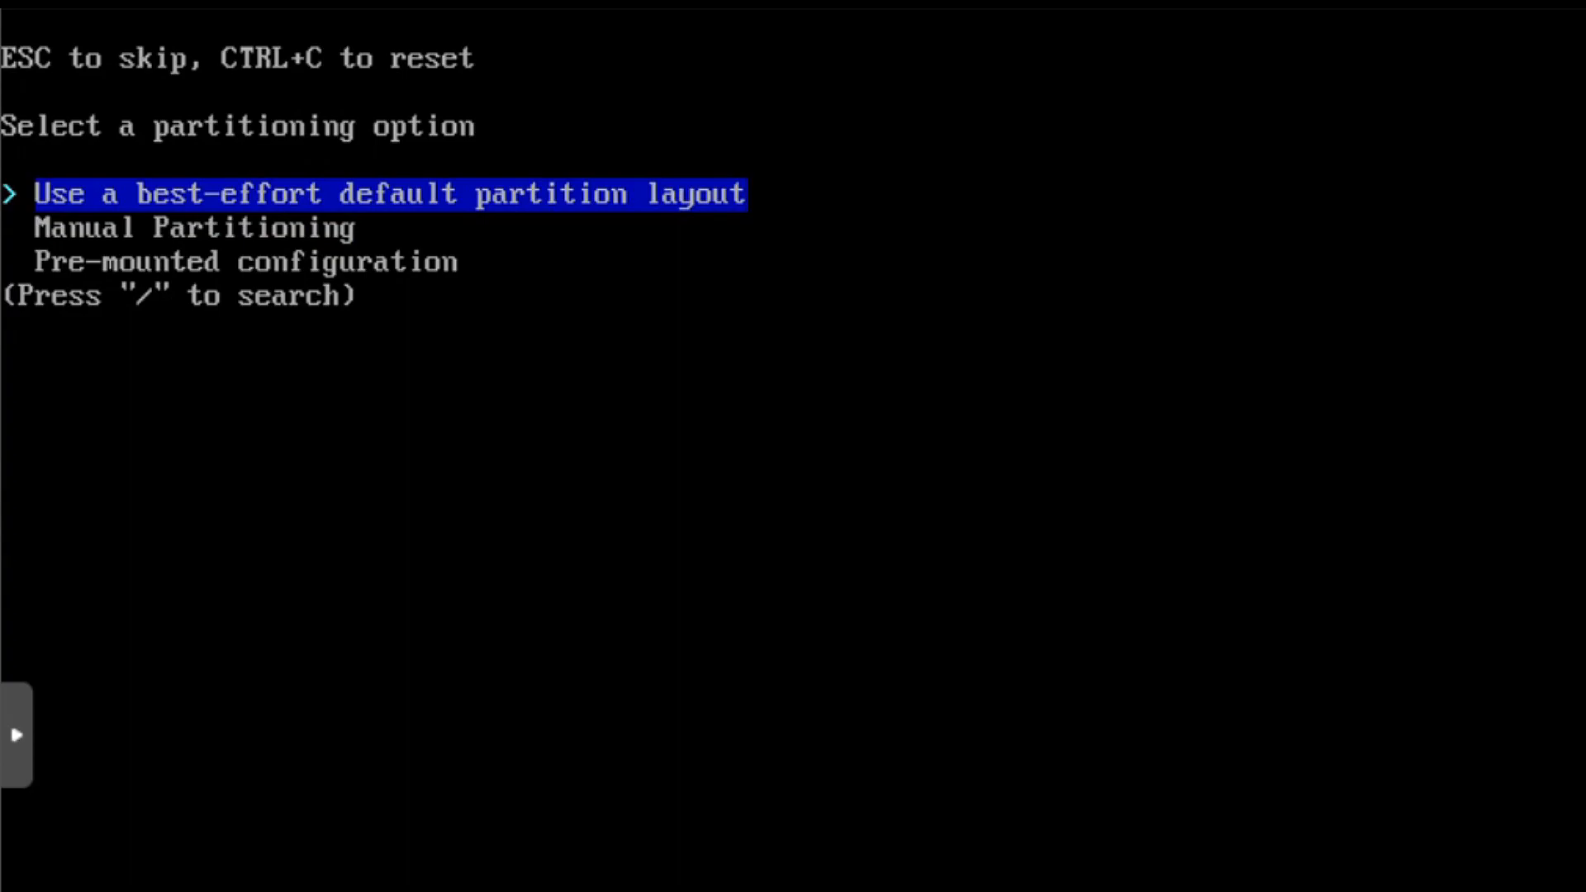
{"action": "key", "text": "Down"}
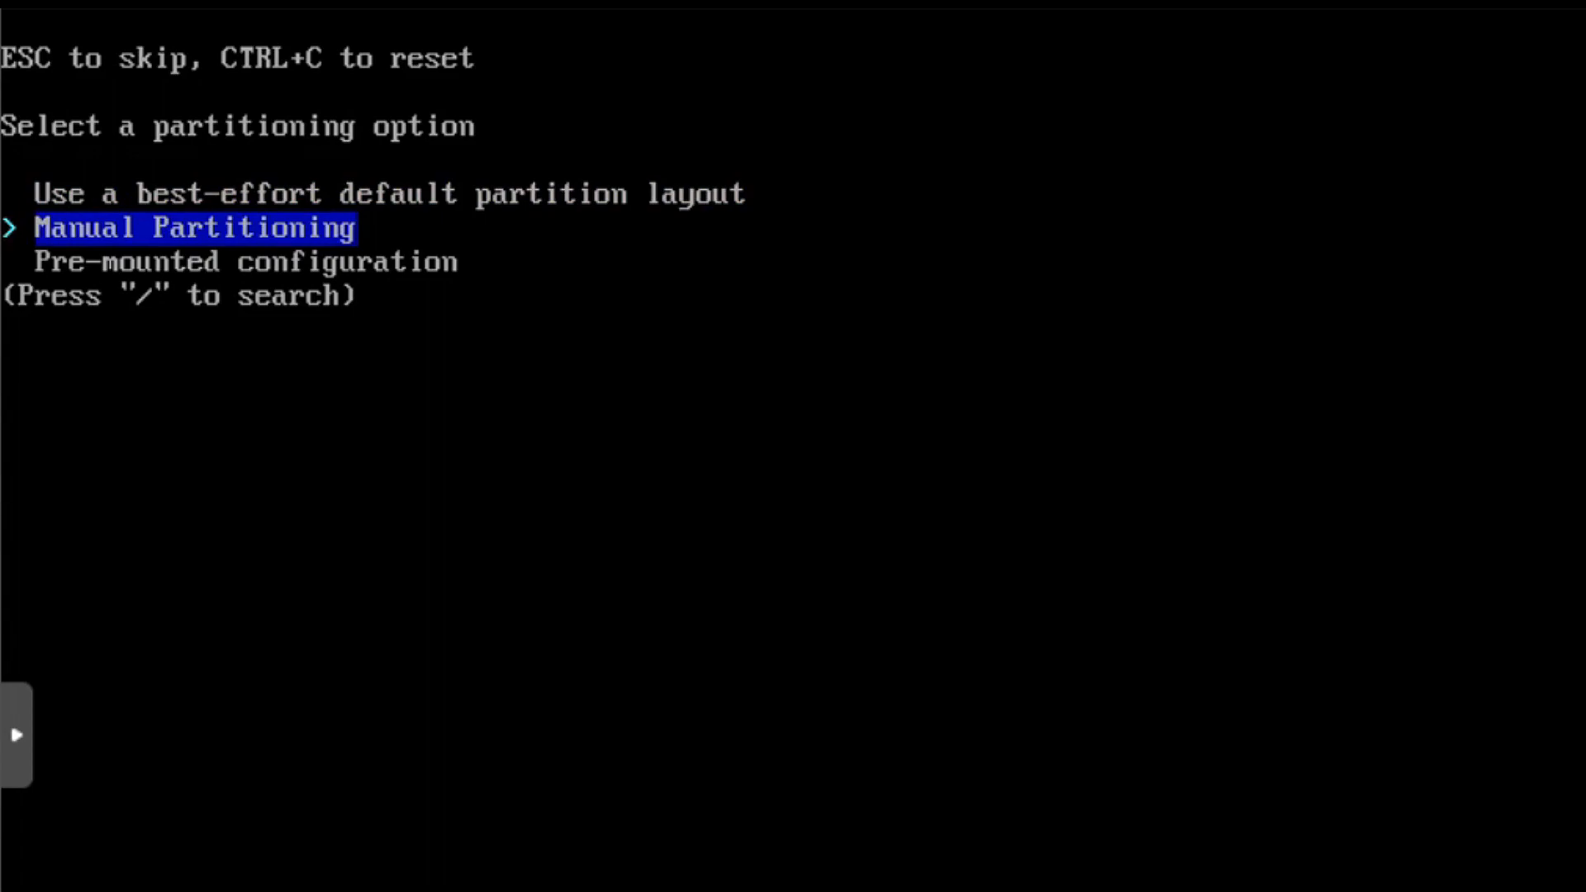
{"action": "key", "text": "Down"}
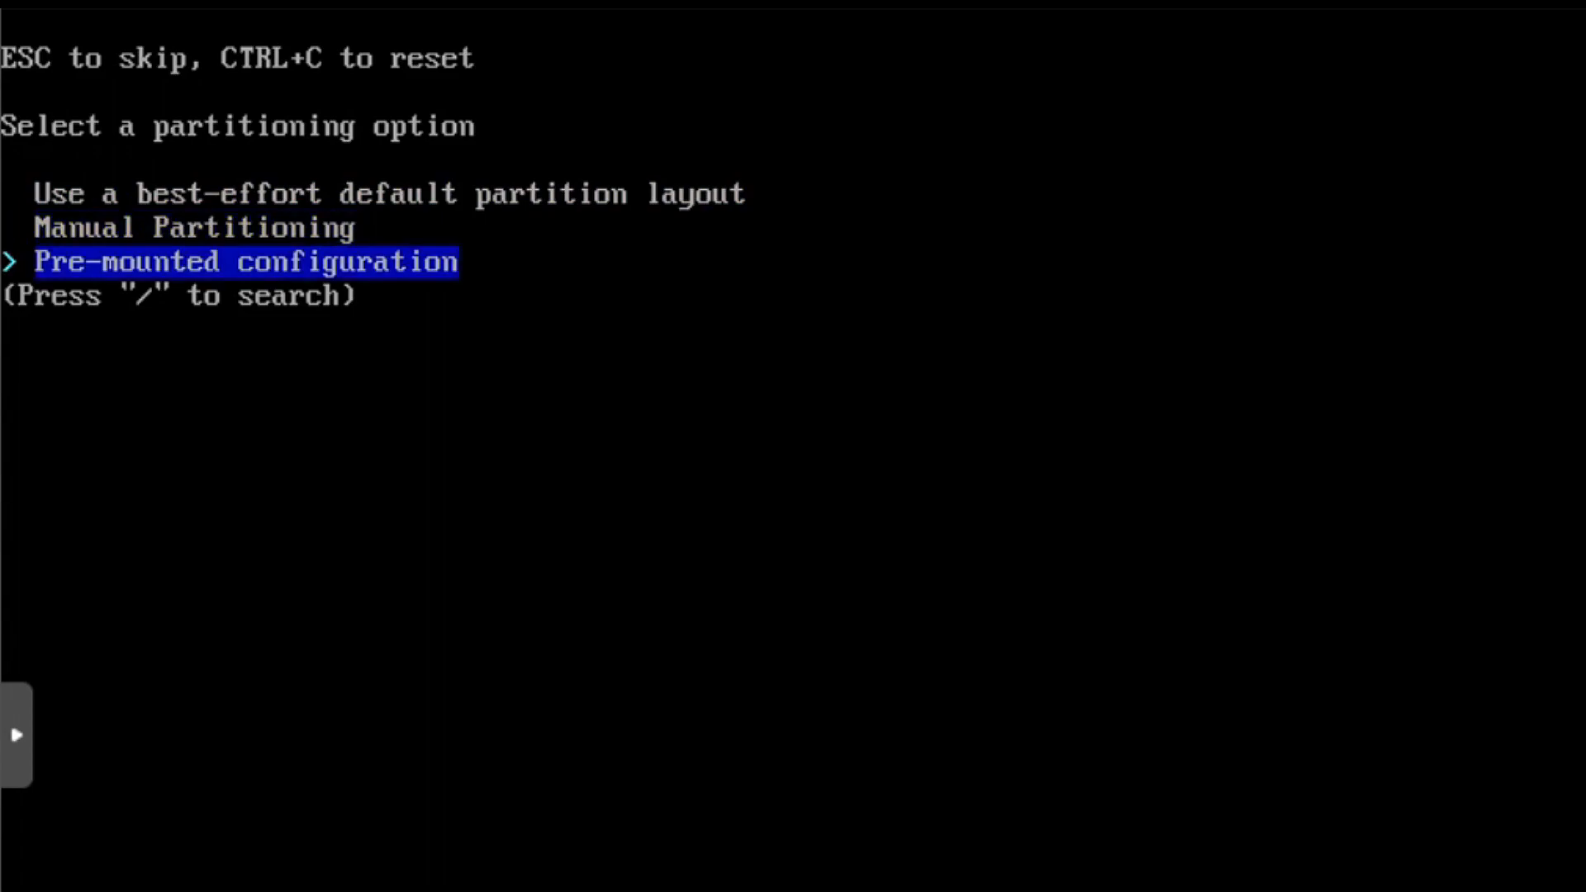
{"action": "key", "text": "Down"}
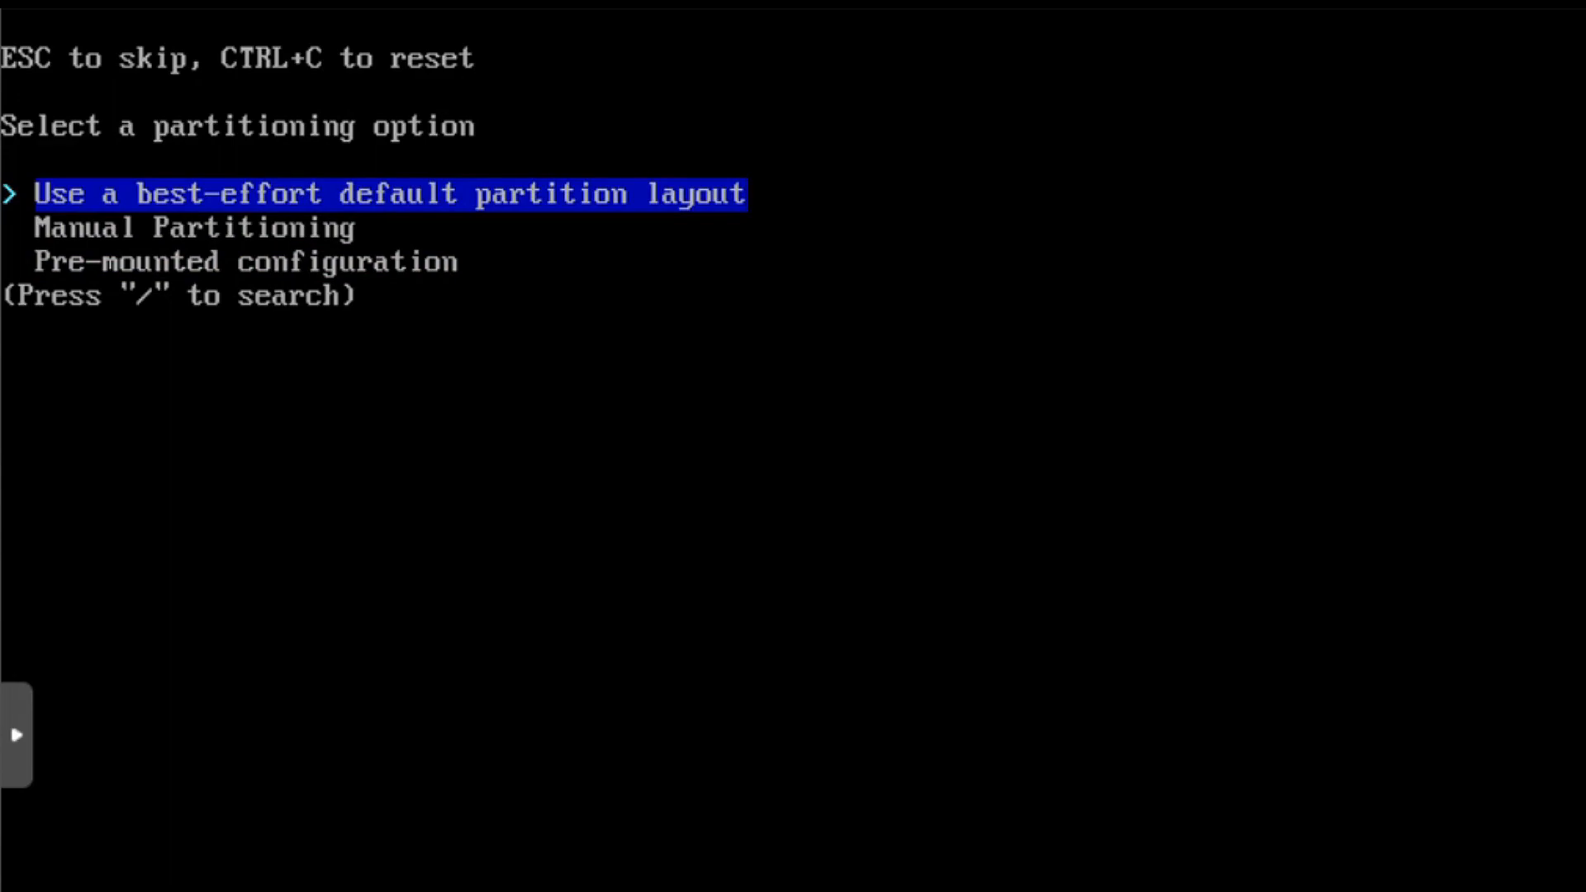
{"action": "key", "text": "Return"}
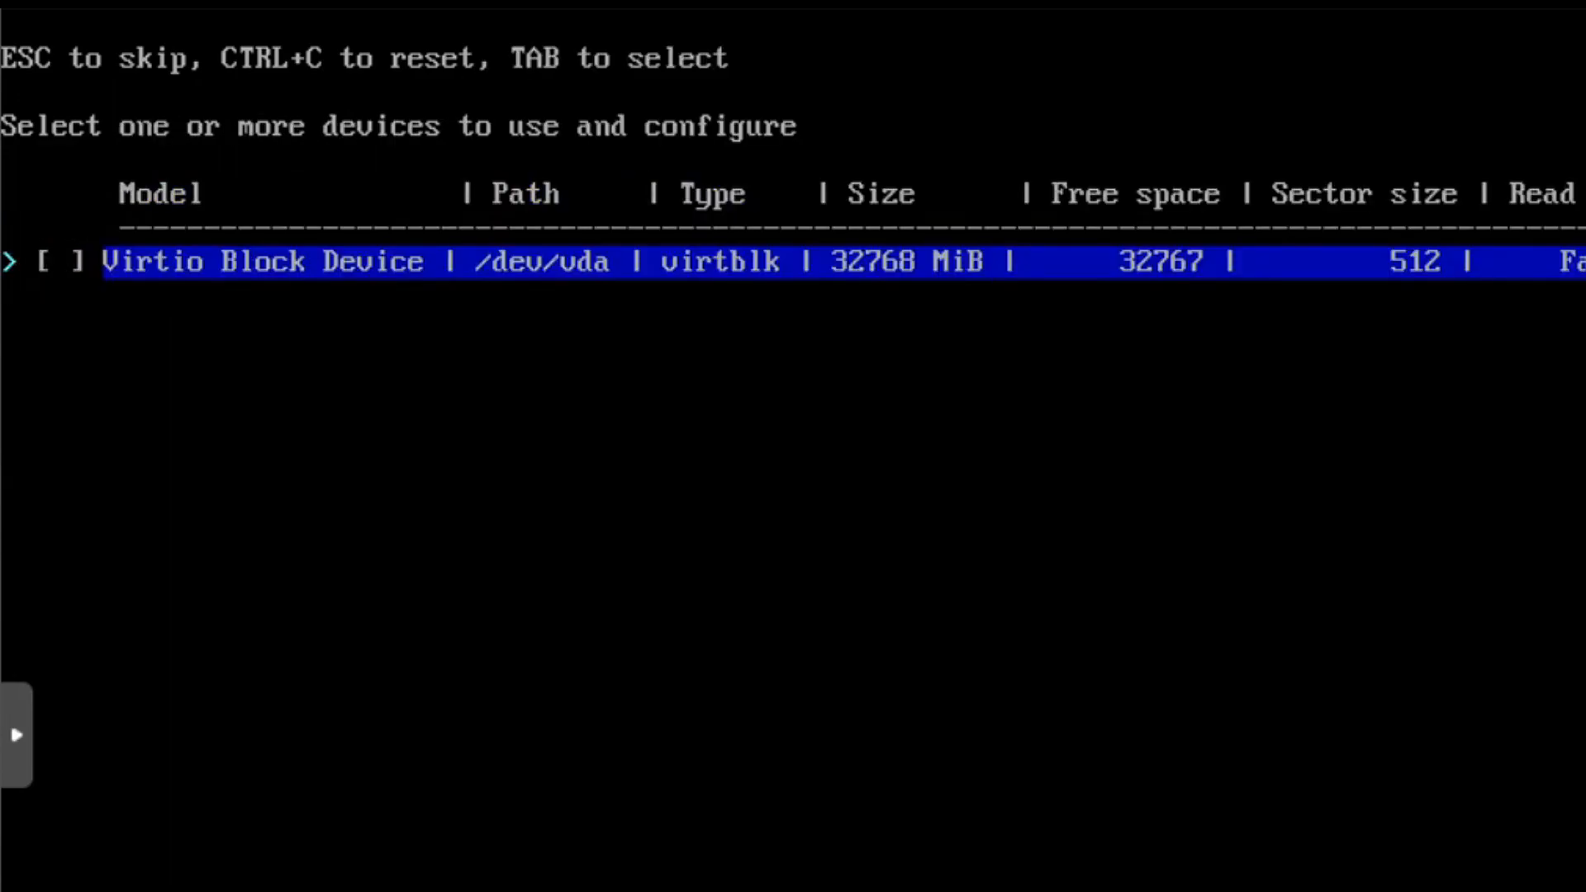
{"action": "key", "text": "space"}
{"action": "key", "text": "Return"}
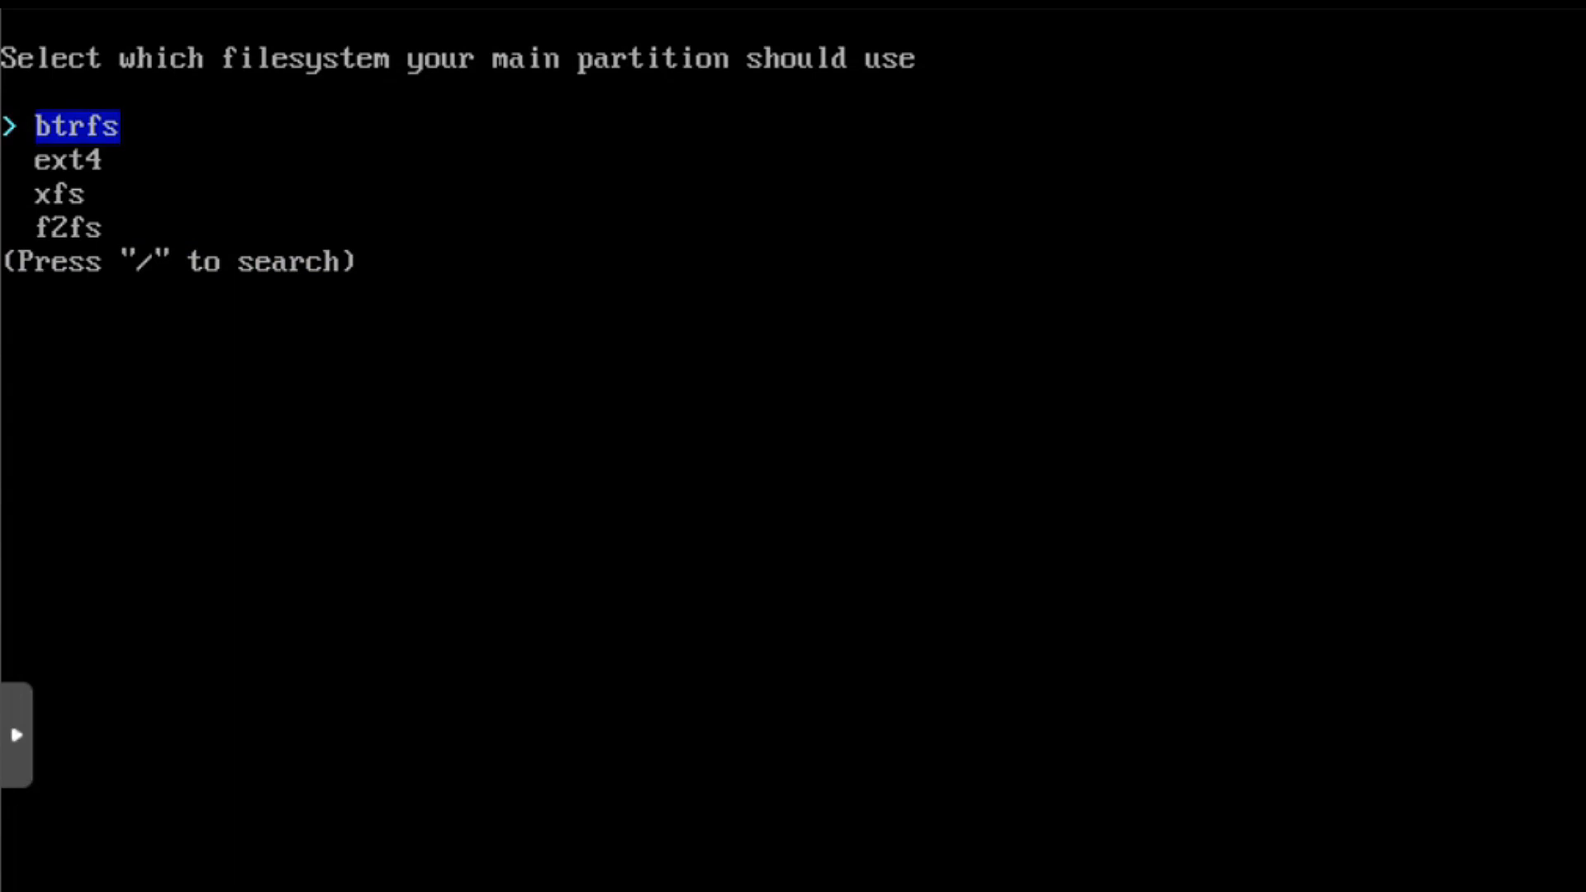
{"action": "key", "text": "Down"}
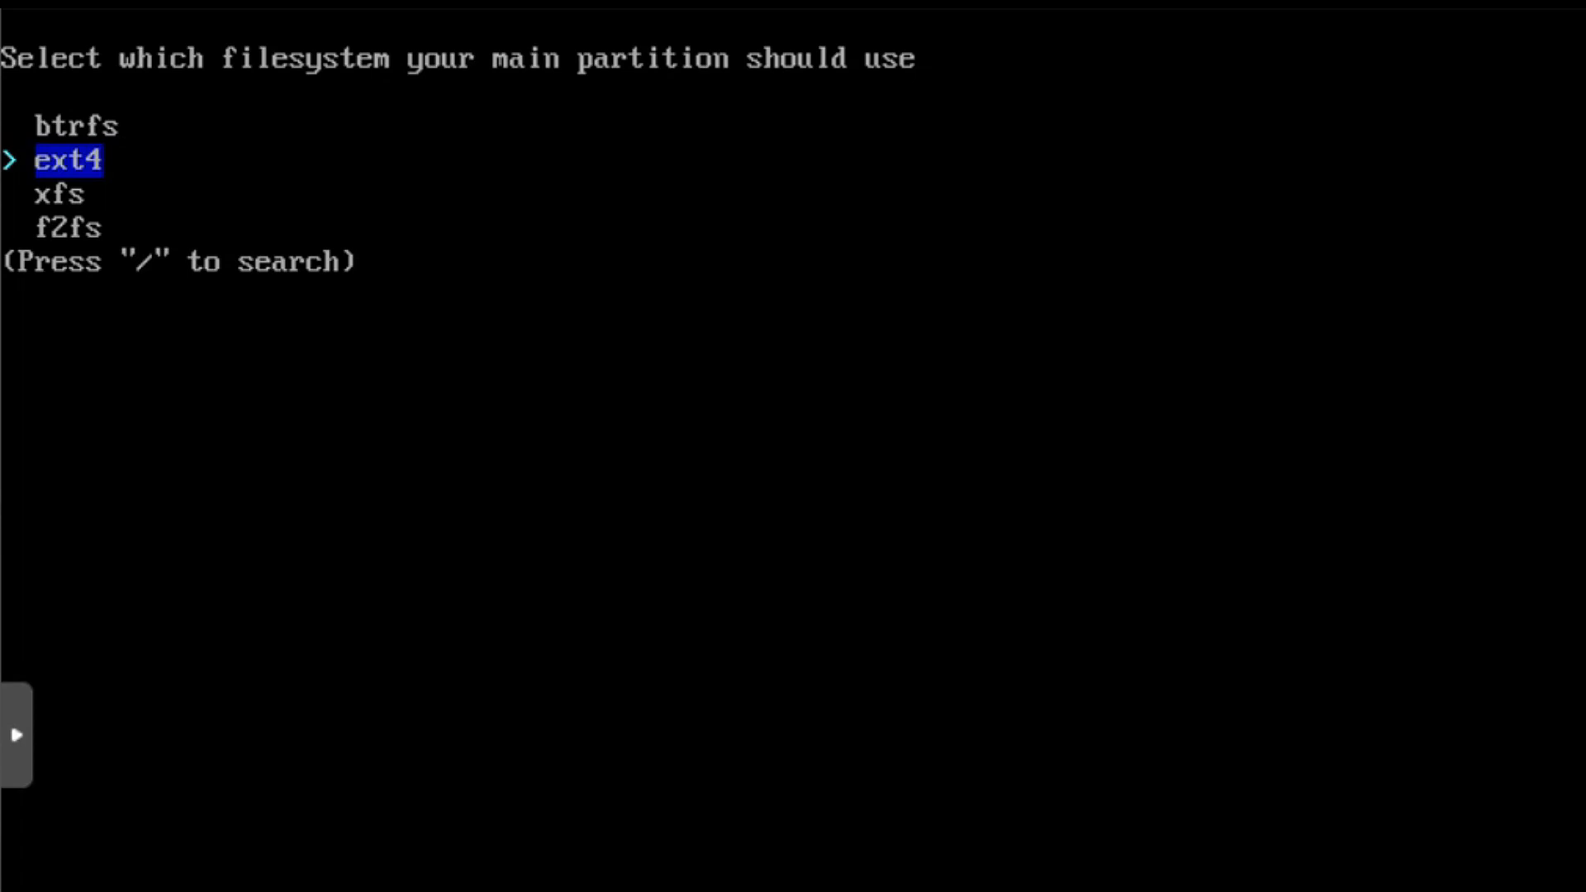
{"action": "key", "text": "Return"}
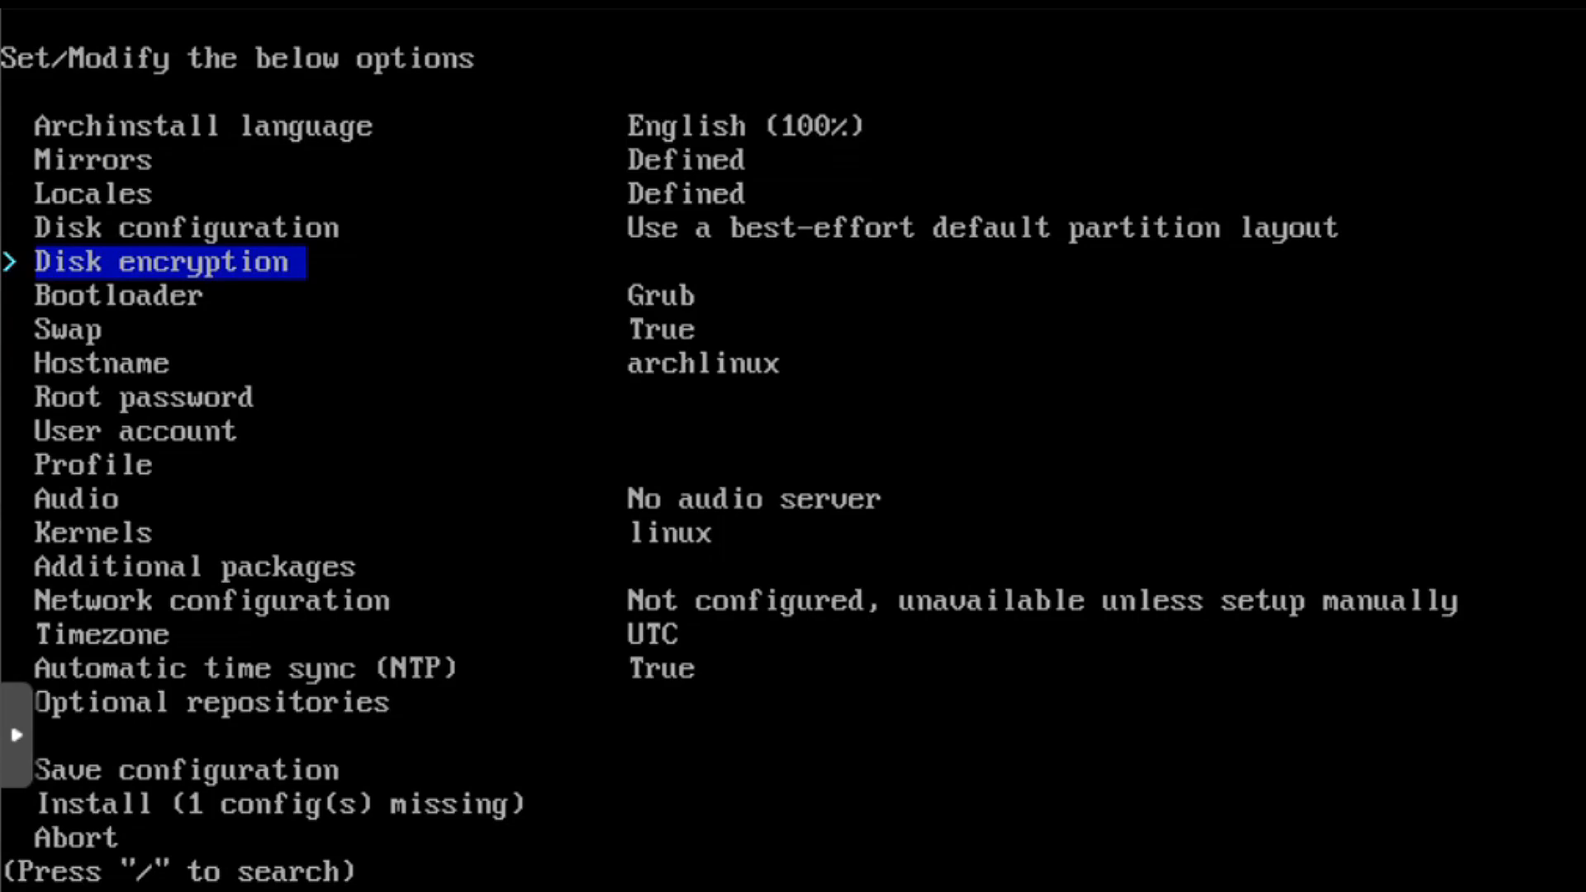
Review the disk encryption options and return to the main options without setting an encryption password
{"action": "key", "text": "Return"}
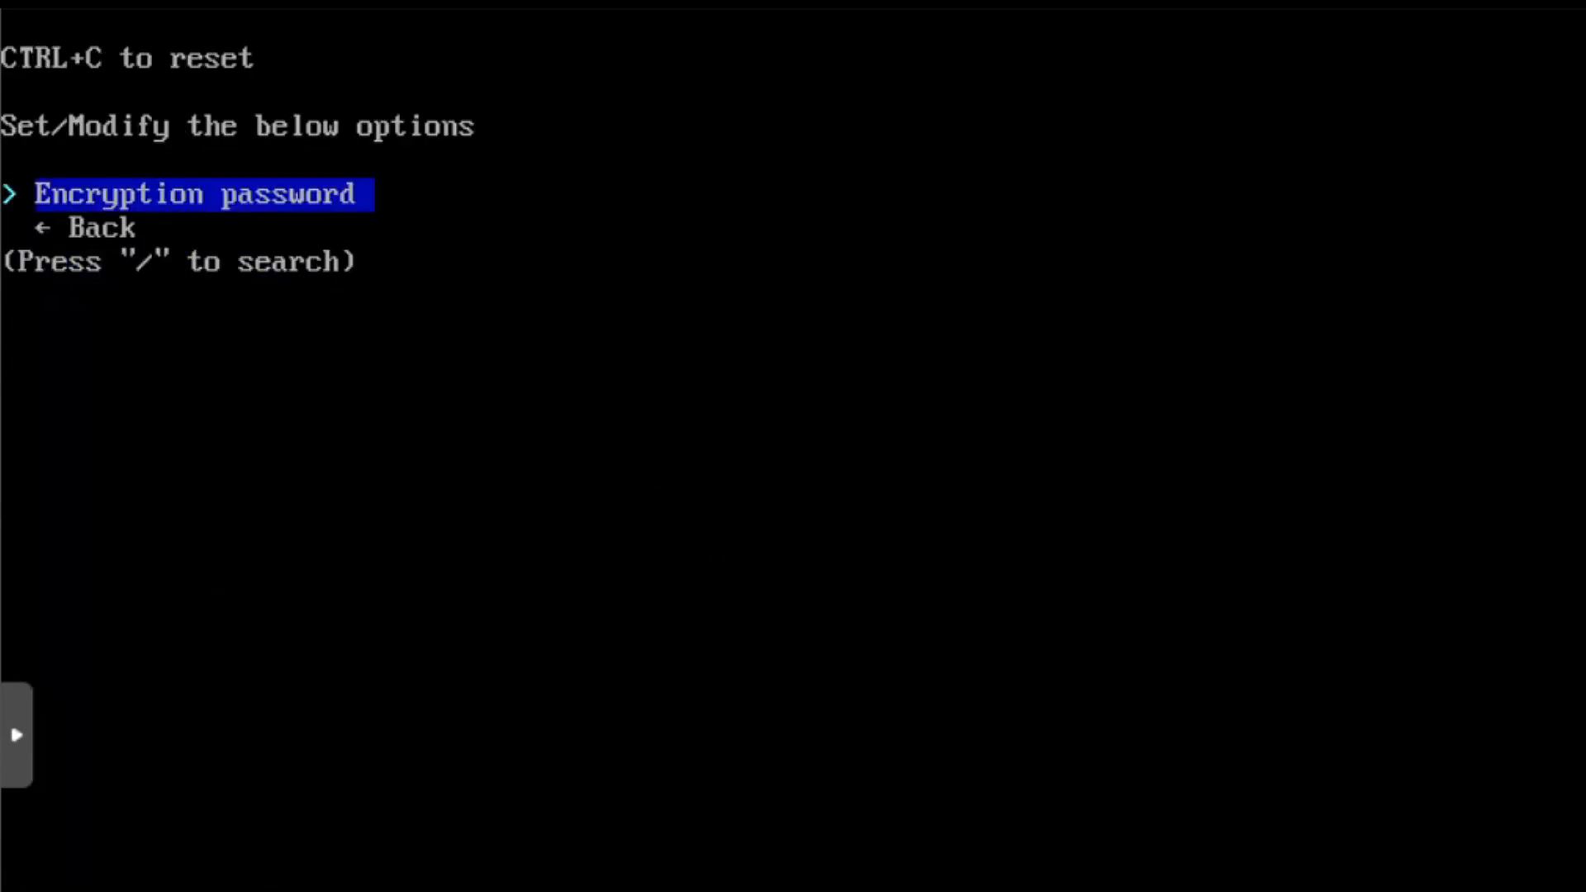
{"action": "key", "text": "Down"}
{"action": "key", "text": "Return"}
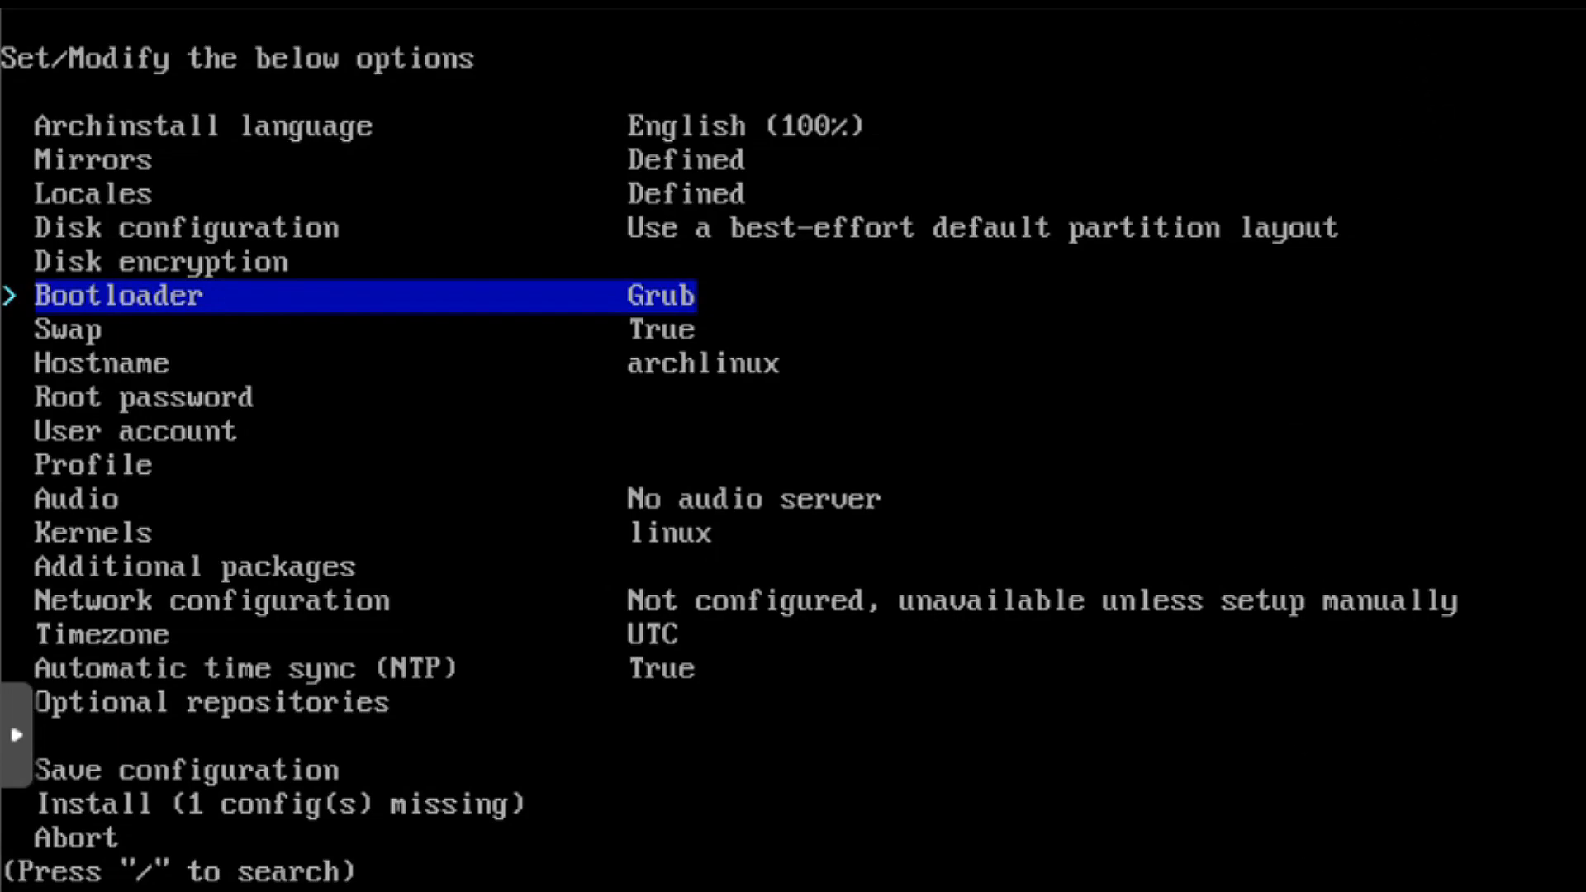
Set the bootloader to Limine and accept the default yes for swap on zram
{"action": "key", "text": "Return"}
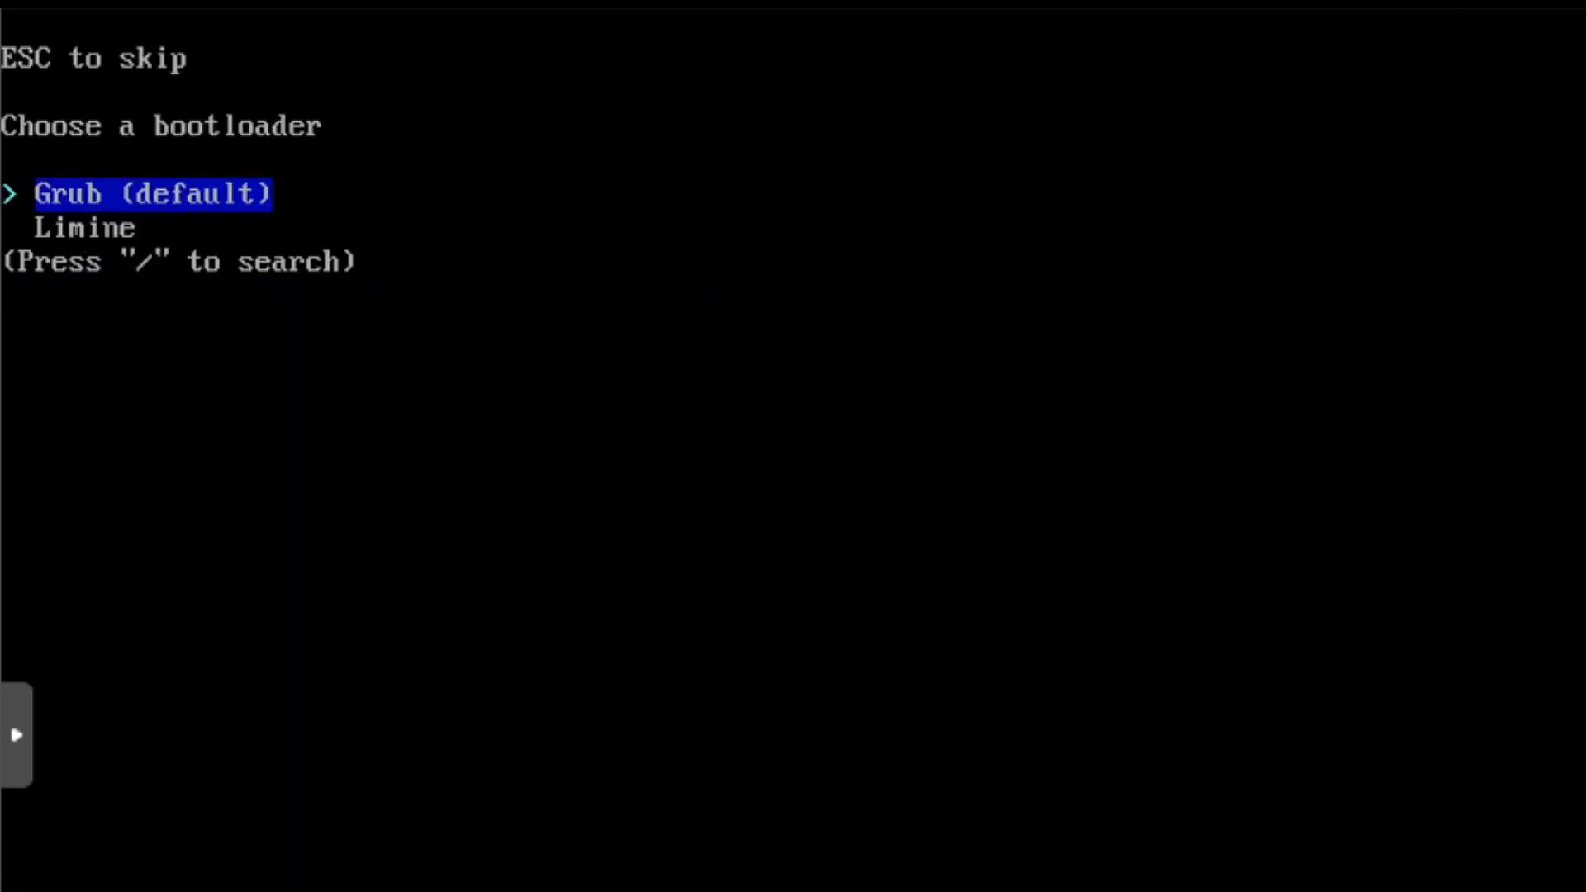
{"action": "key", "text": "Down"}
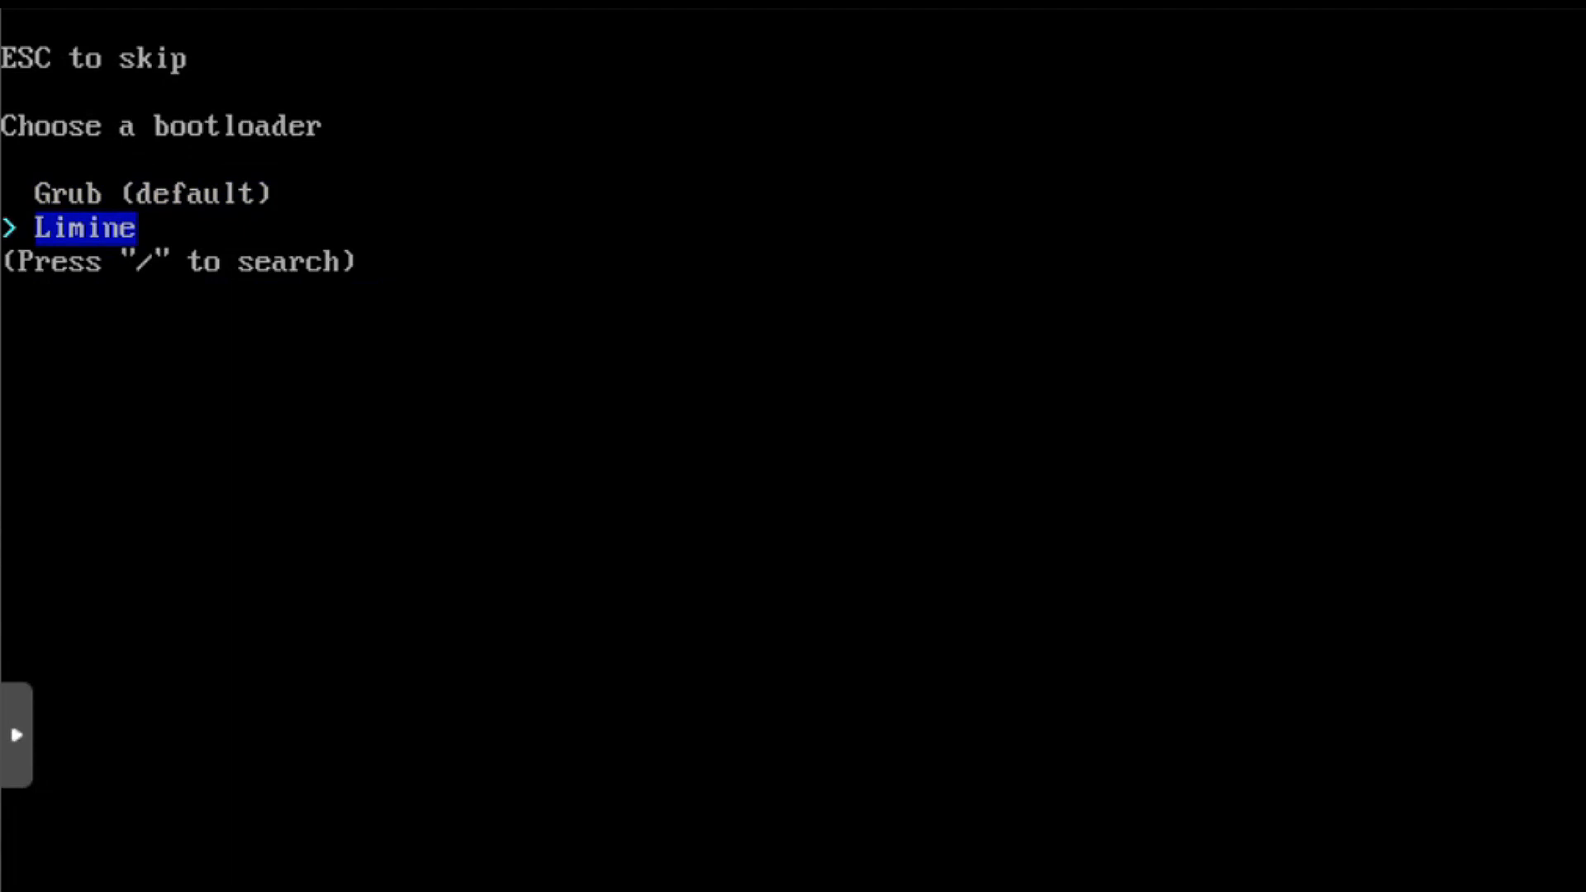
{"action": "key", "text": "Return"}
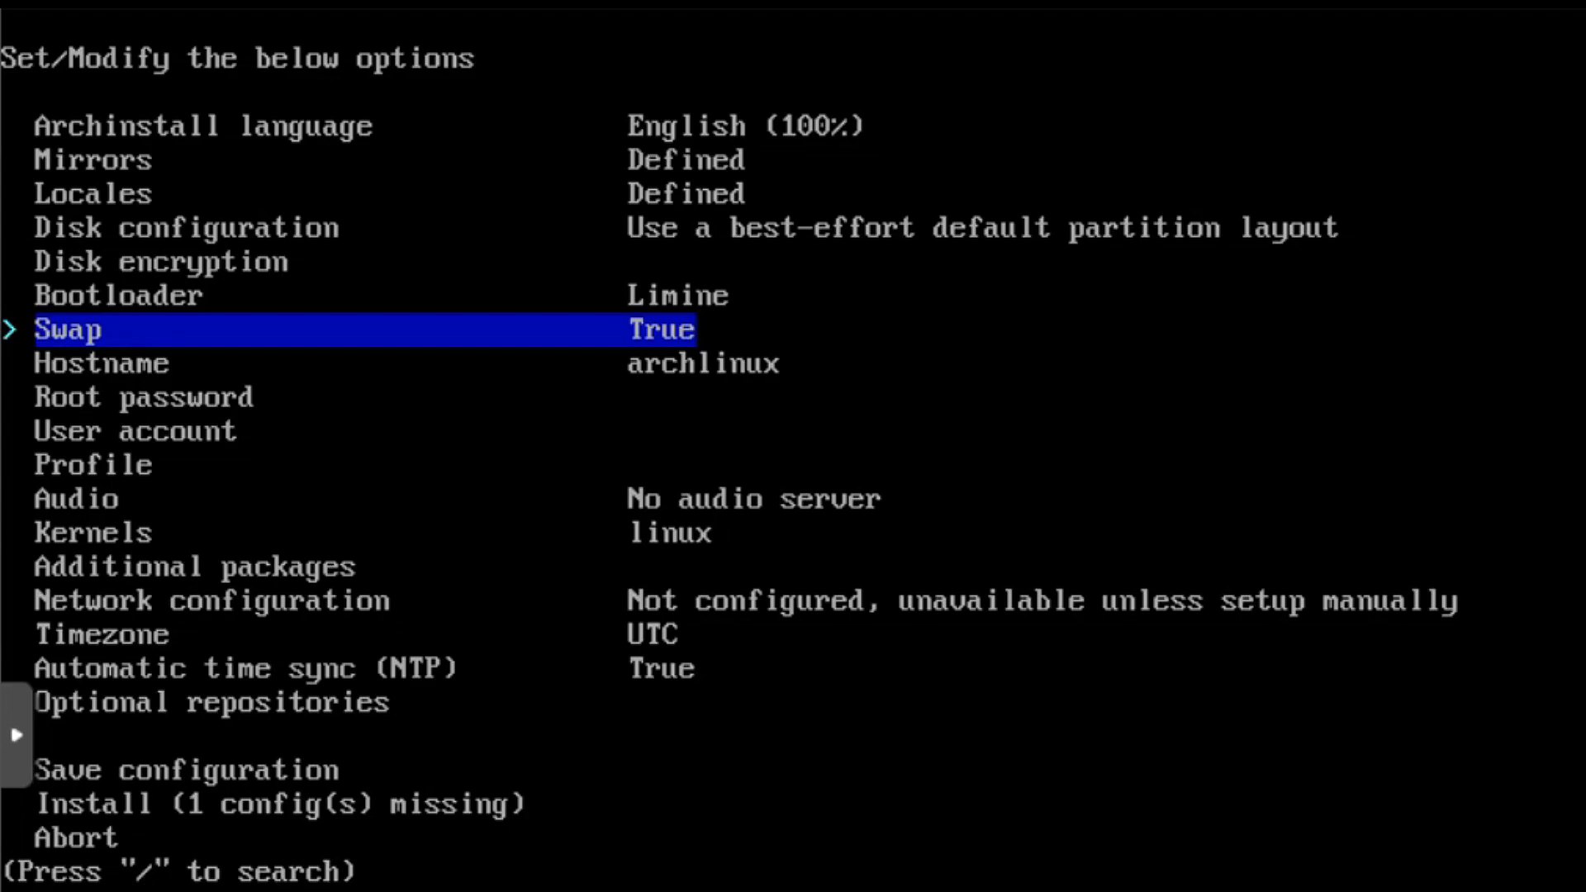
{"action": "key", "text": "Return"}
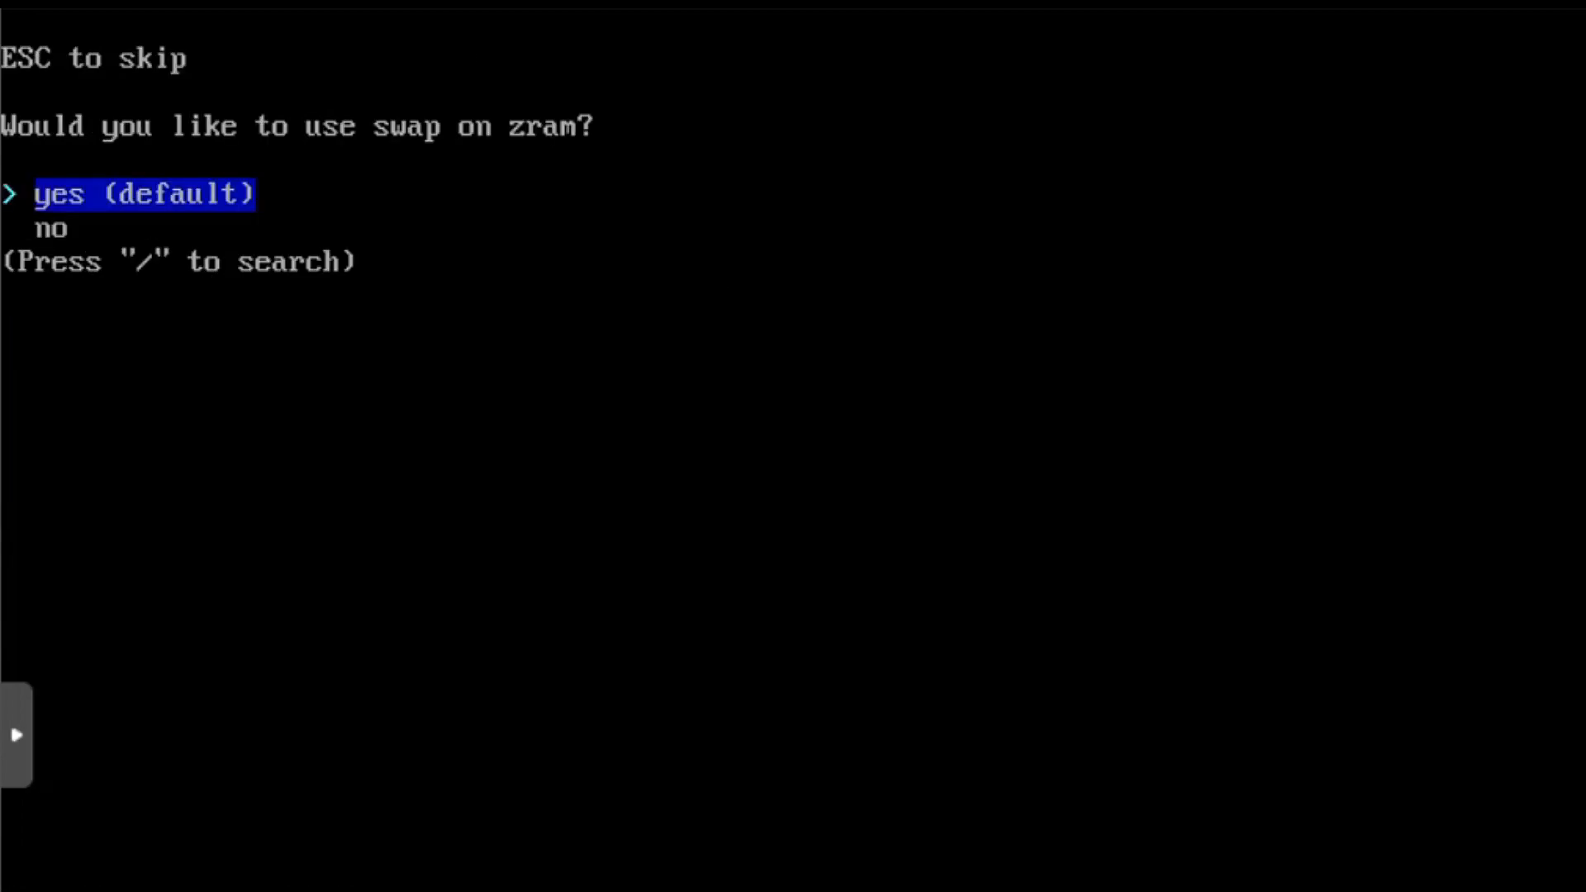
{"action": "key", "text": "Return"}
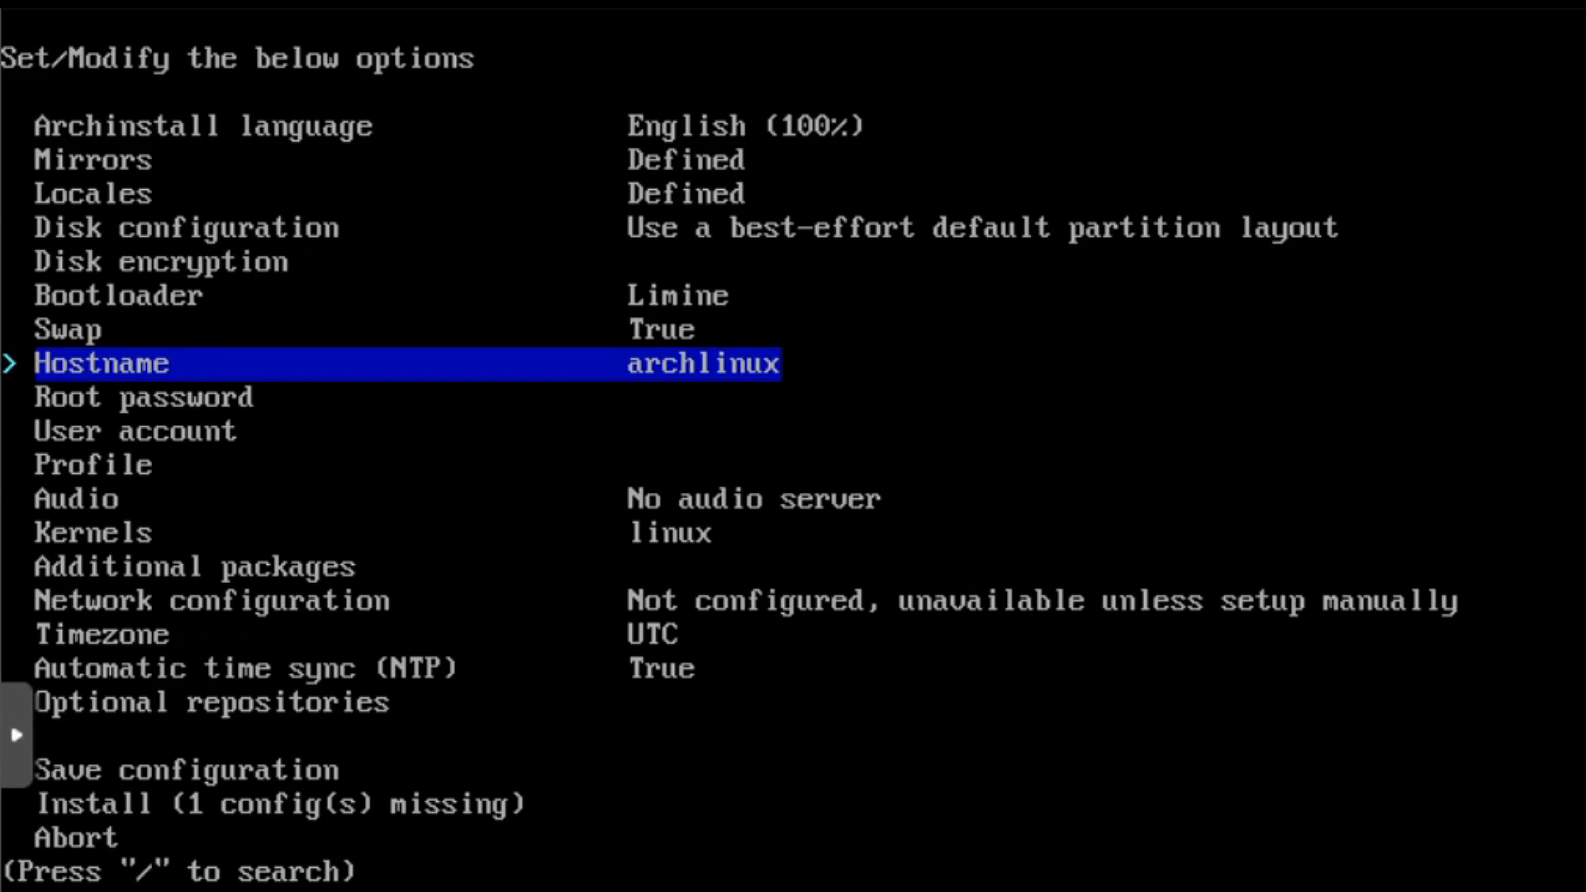
Replace the default hostname with archl08 for the installation
{"action": "key", "text": "Return"}
{"action": "key", "text": "BackSpace"}
{"action": "key", "text": "BackSpace"}
{"action": "key", "text": "BackSpace"}
{"action": "key", "text": "BackSpace"}
{"action": "key", "text": "BackSpace"}
{"action": "key", "text": "BackSpace"}
{"action": "key", "text": "BackSpace"}
{"action": "key", "text": "BackSpace"}
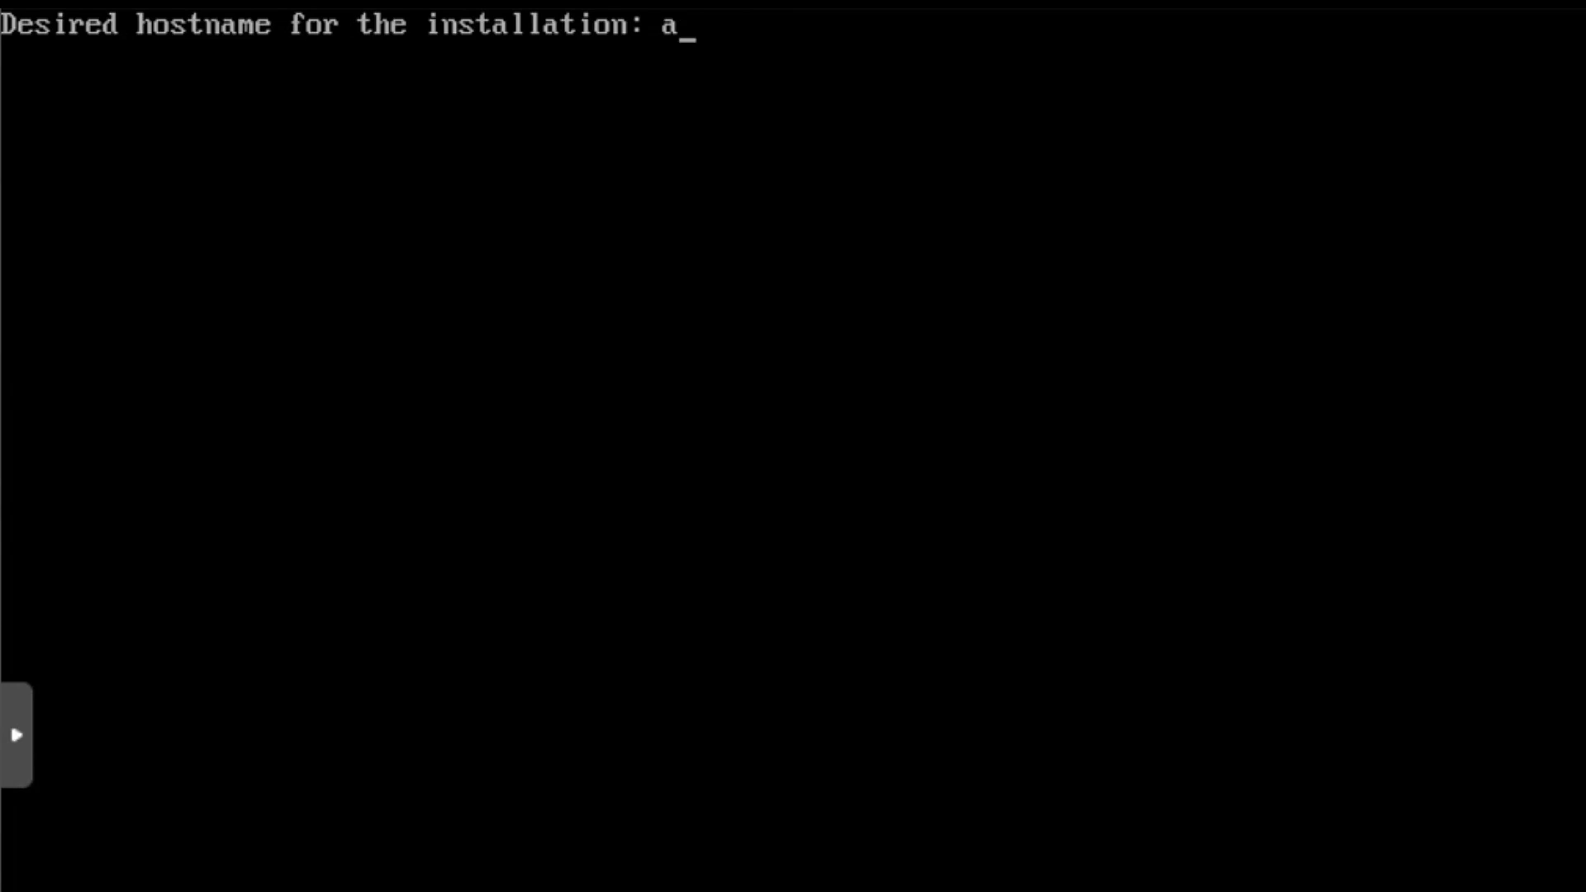
{"action": "type", "text": "l"}
{"action": "key", "text": "BackSpace"}
{"action": "type", "text": "rchl08"}
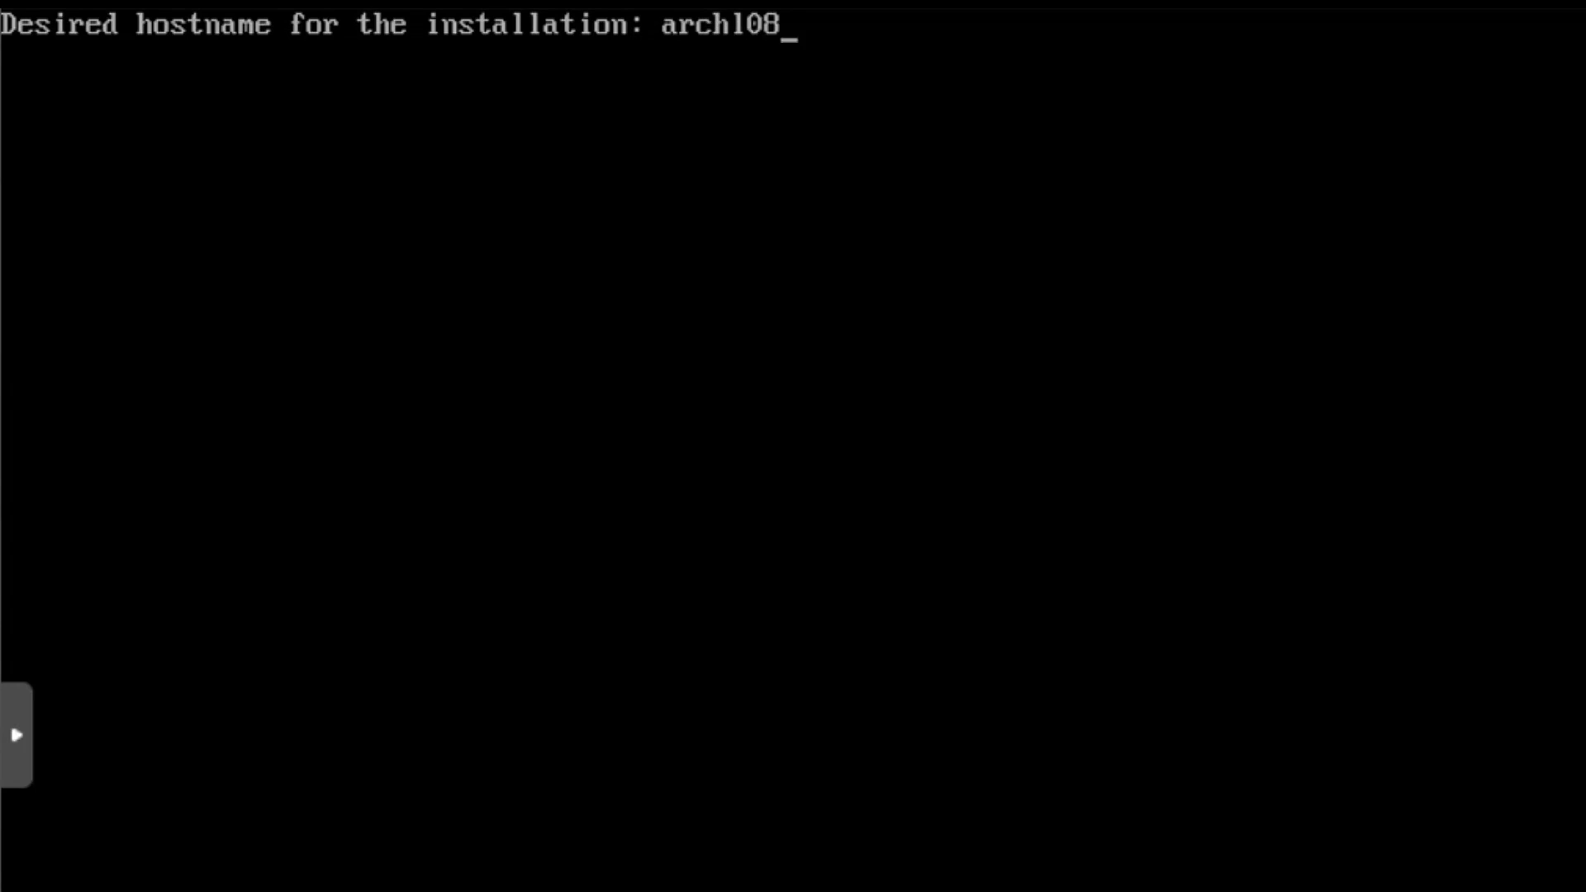
{"action": "key", "text": "Return"}
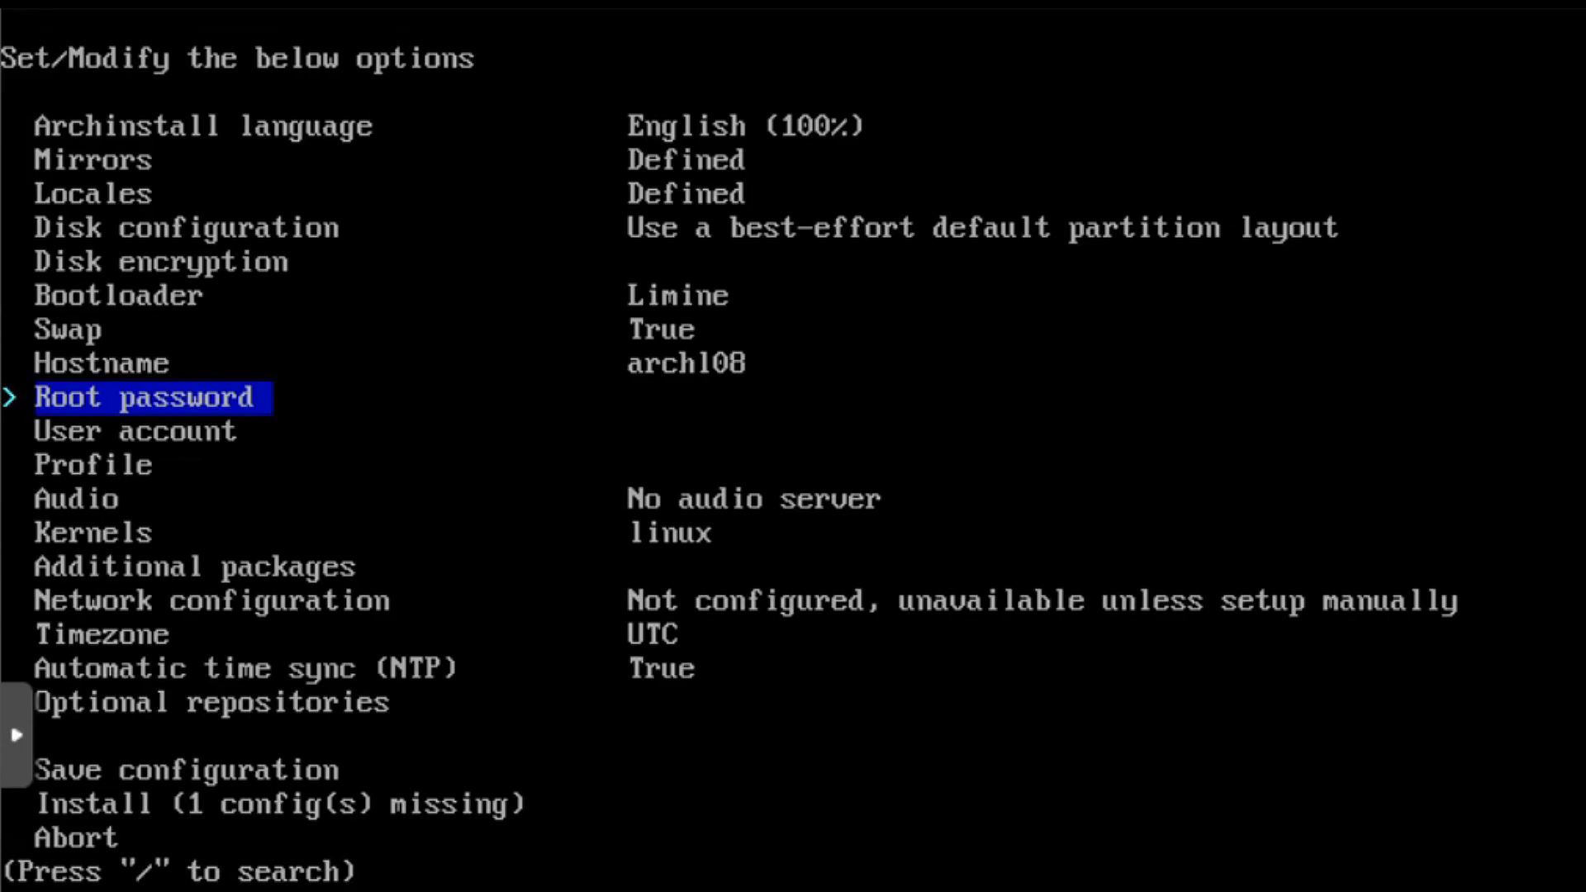
Set the root password, entering it a second time for verification
{"action": "key", "text": "Return"}
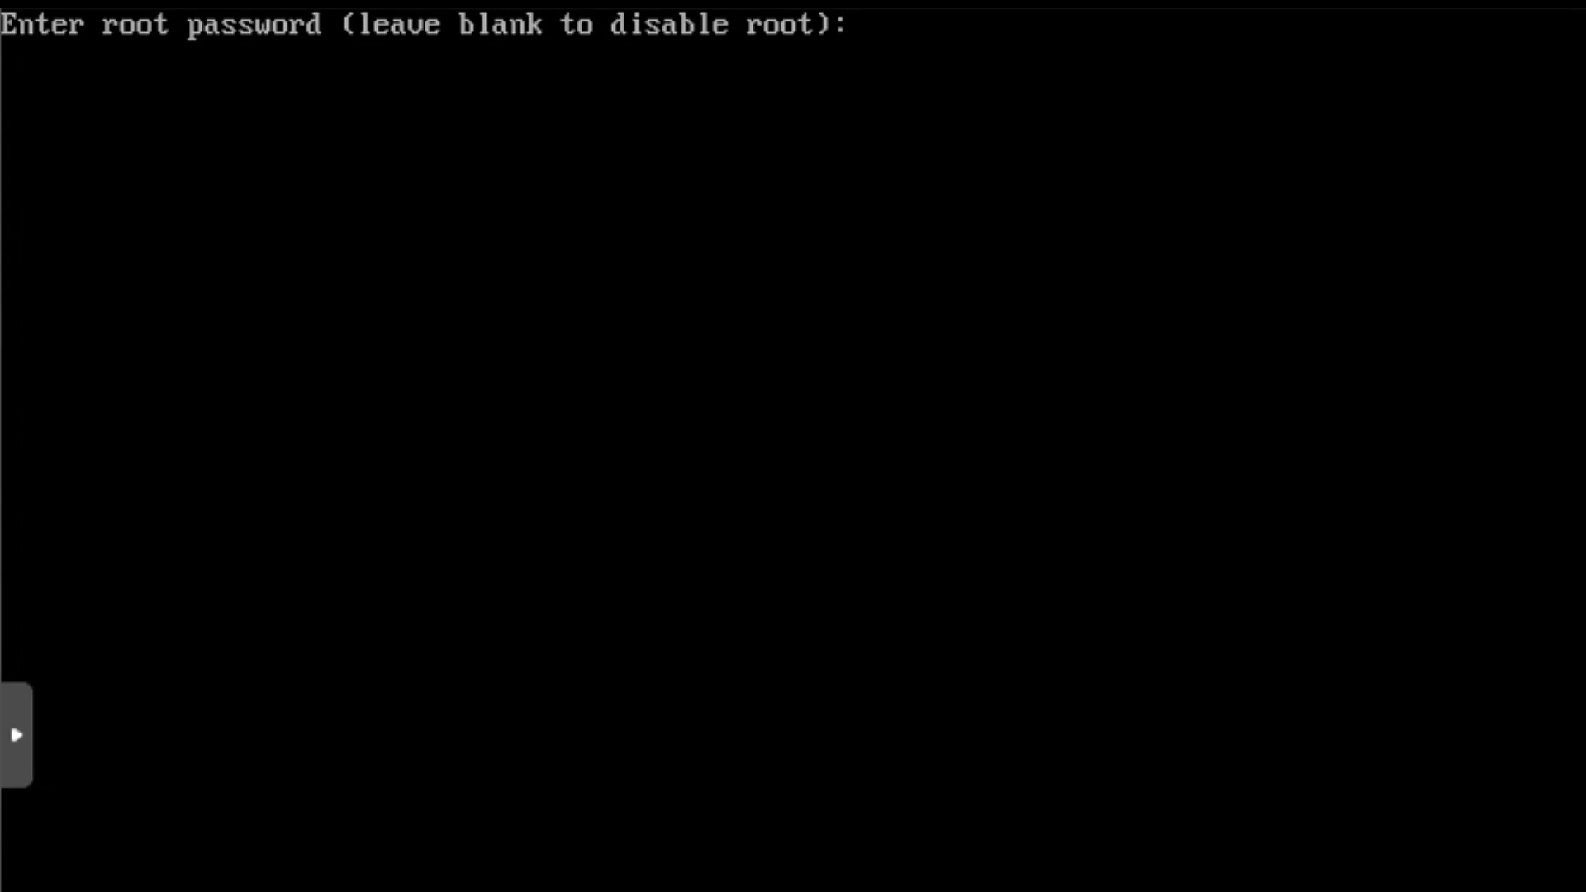
{"action": "key", "text": "Return"}
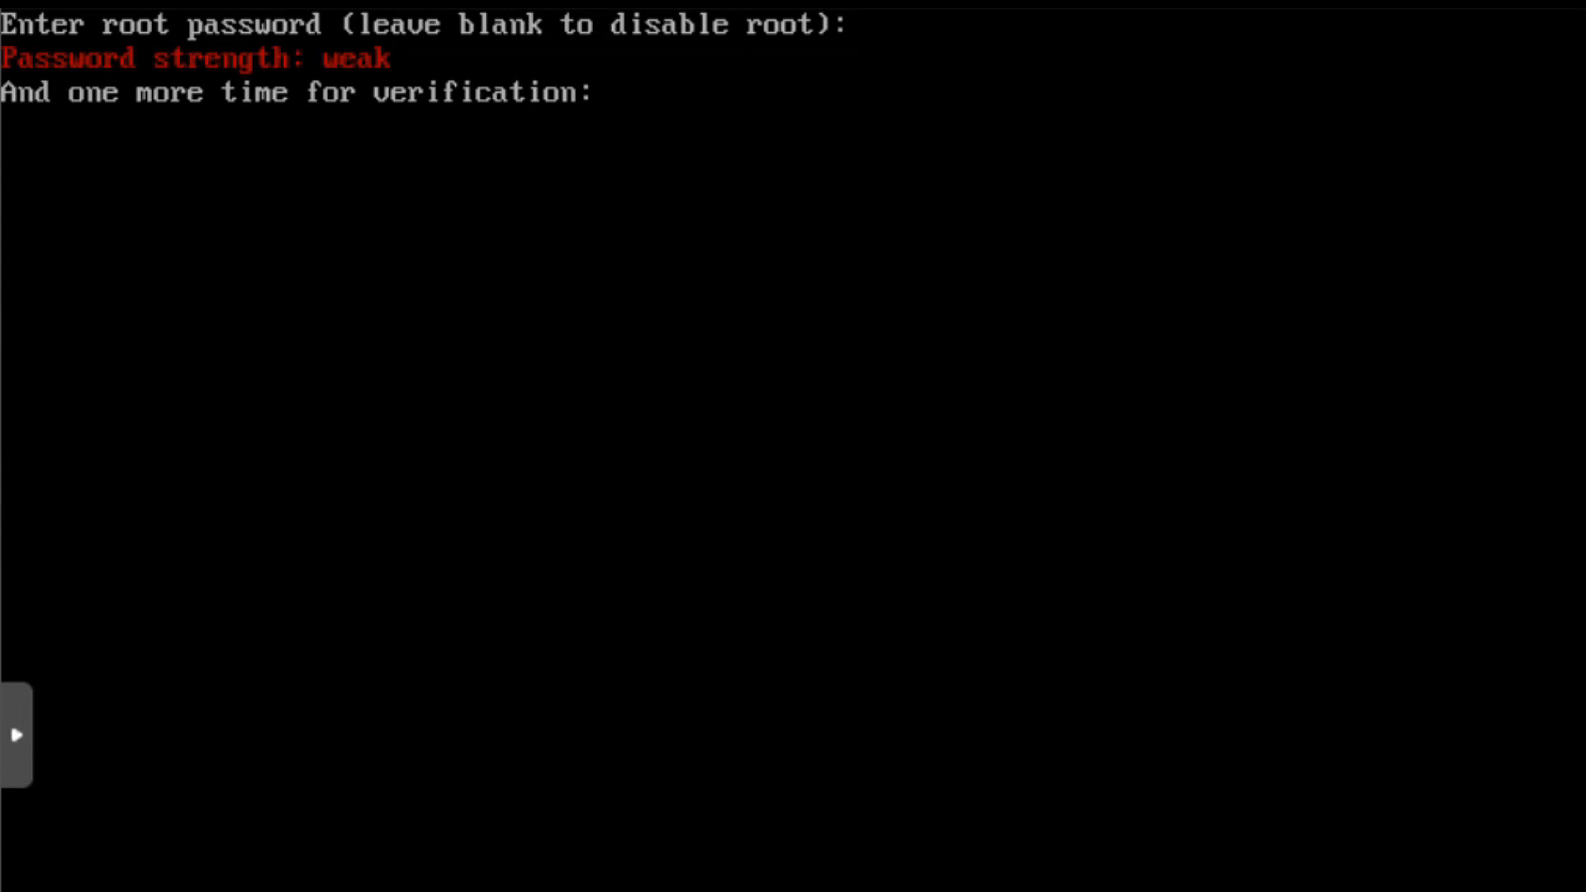
{"action": "key", "text": "Return"}
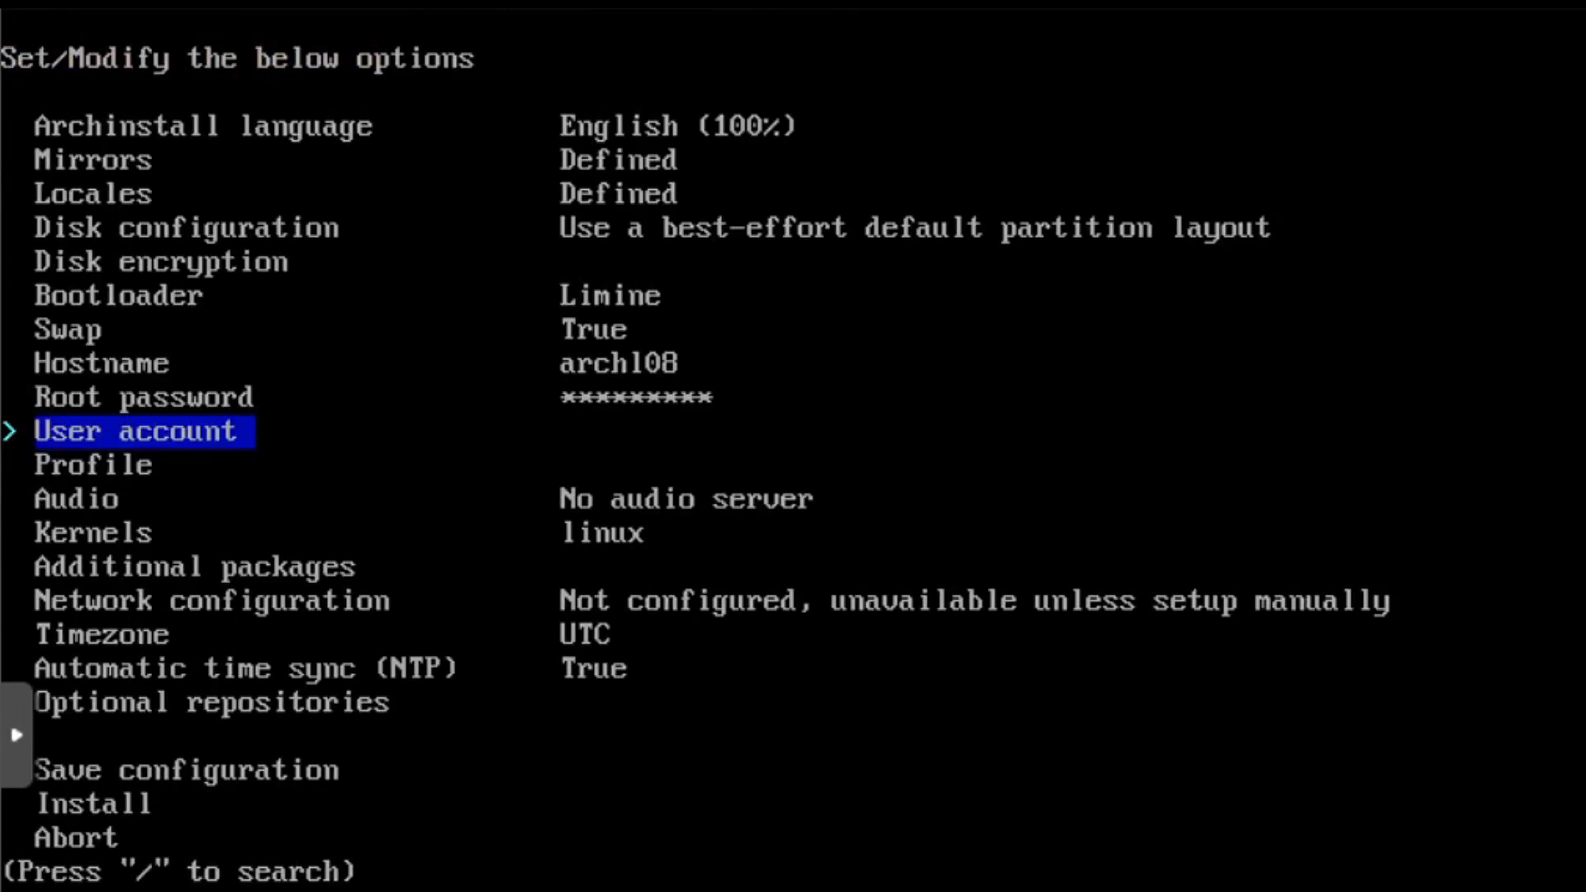
Add a superuser (sudo) account with the user's name and account password, and confirm the user list
{"action": "key", "text": "Return"}
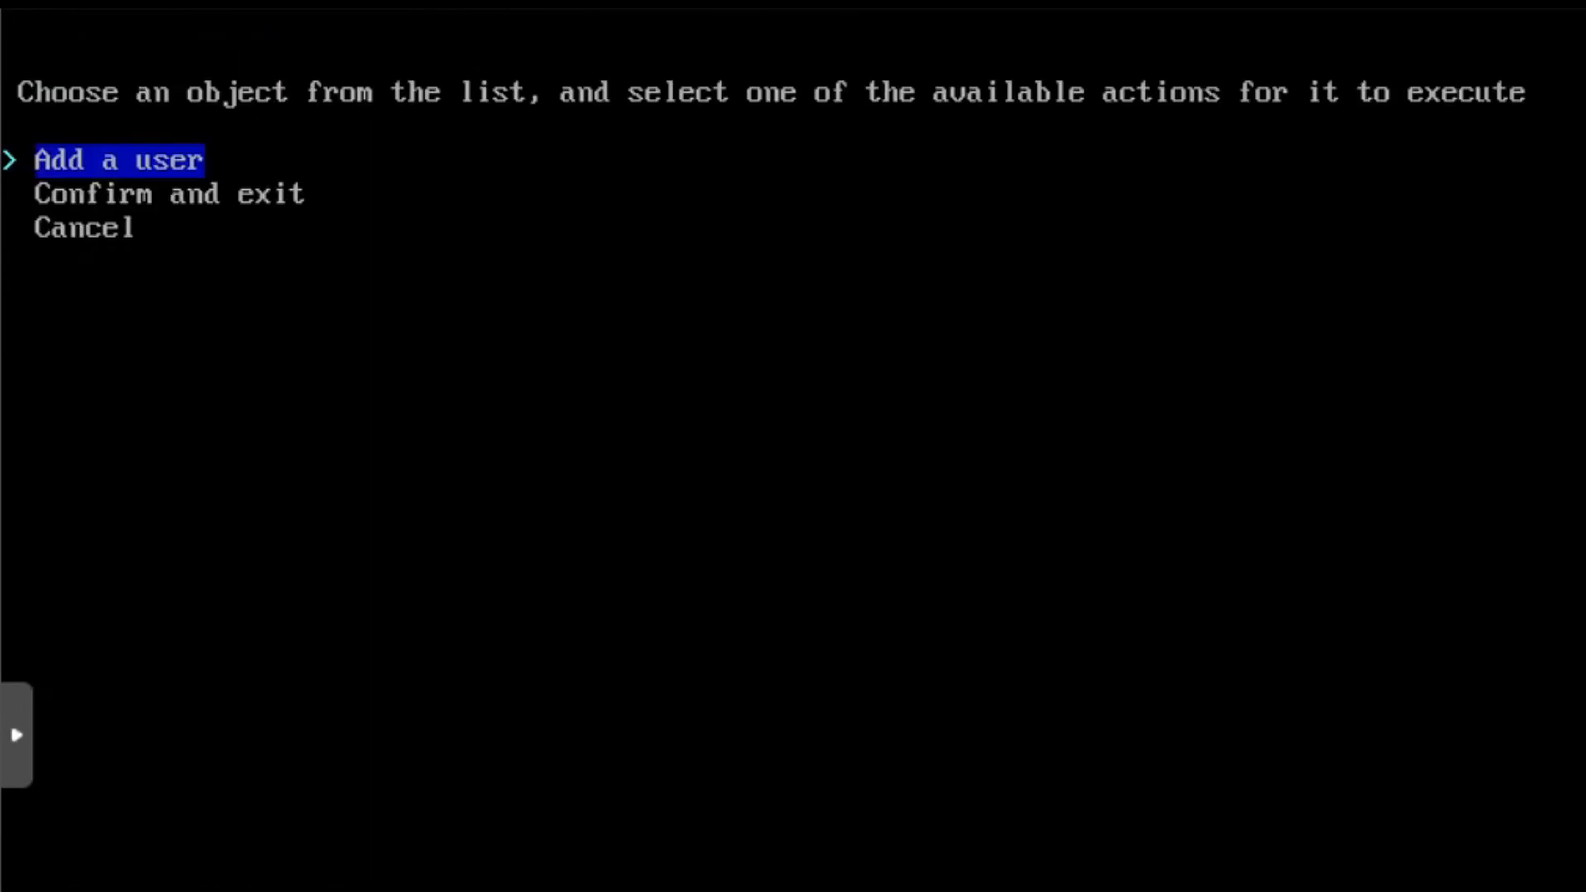
{"action": "key", "text": "Return"}
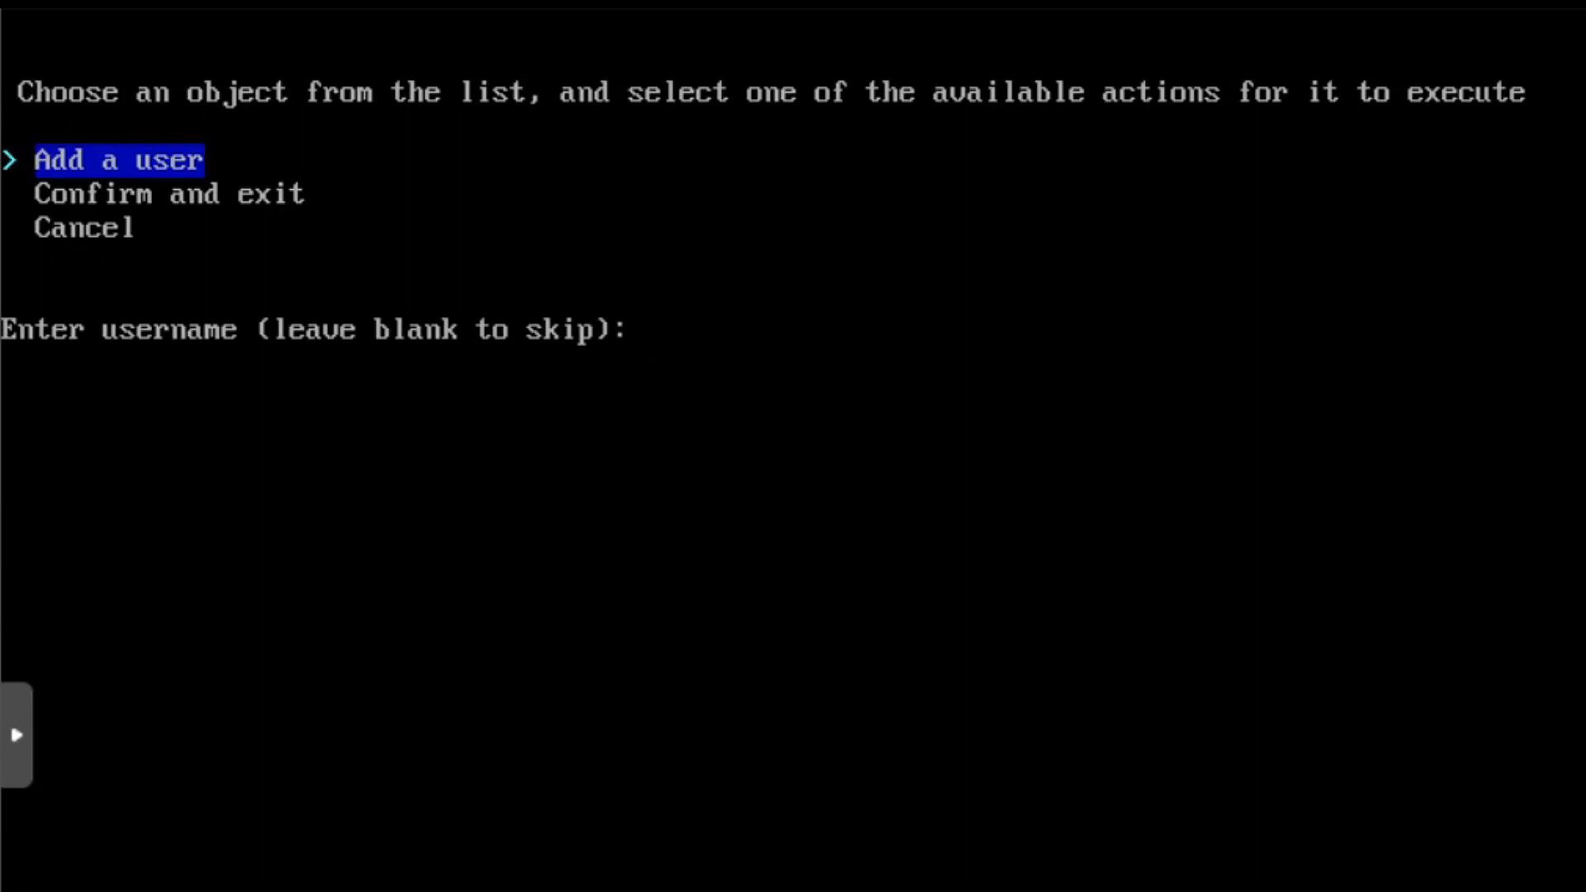
{"action": "type", "text": "josh"}
{"action": "key", "text": "Return"}
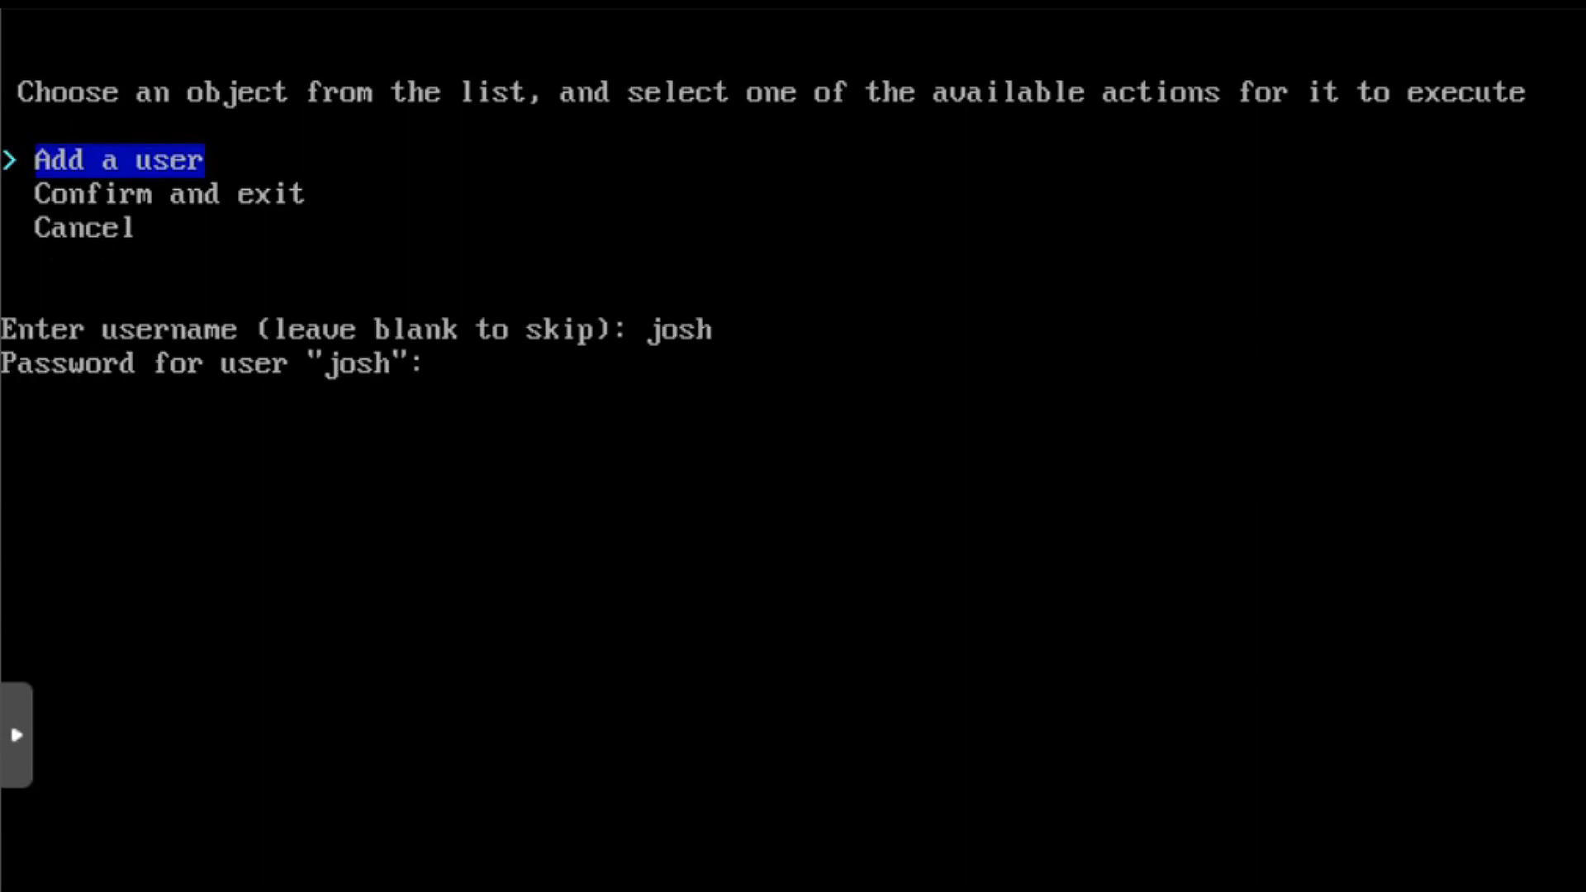
{"action": "key", "text": "Return"}
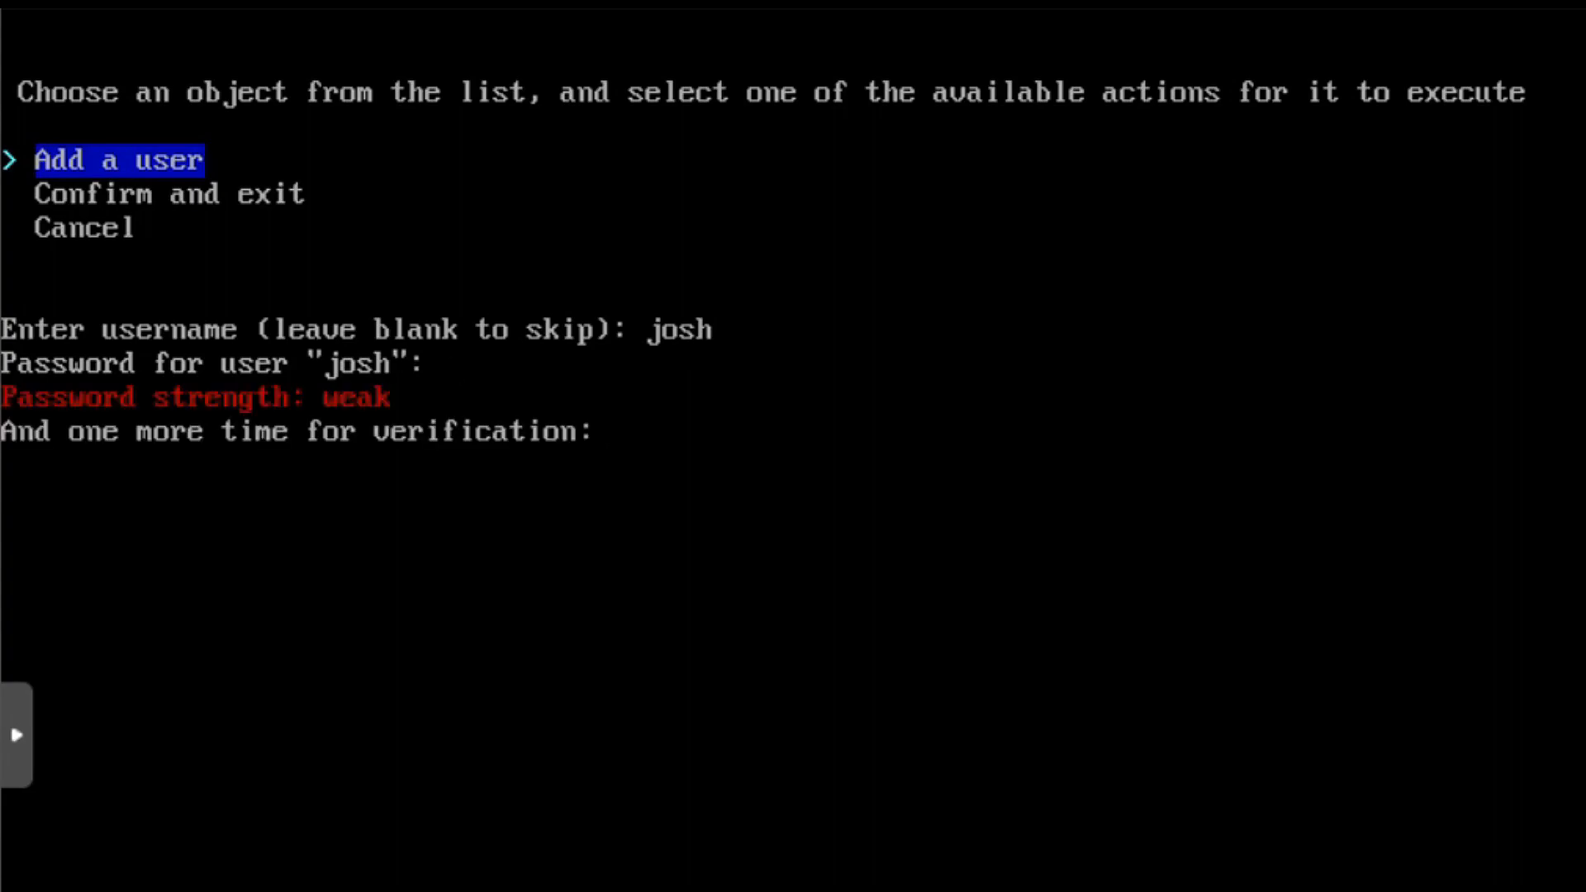
{"action": "key", "text": "Return"}
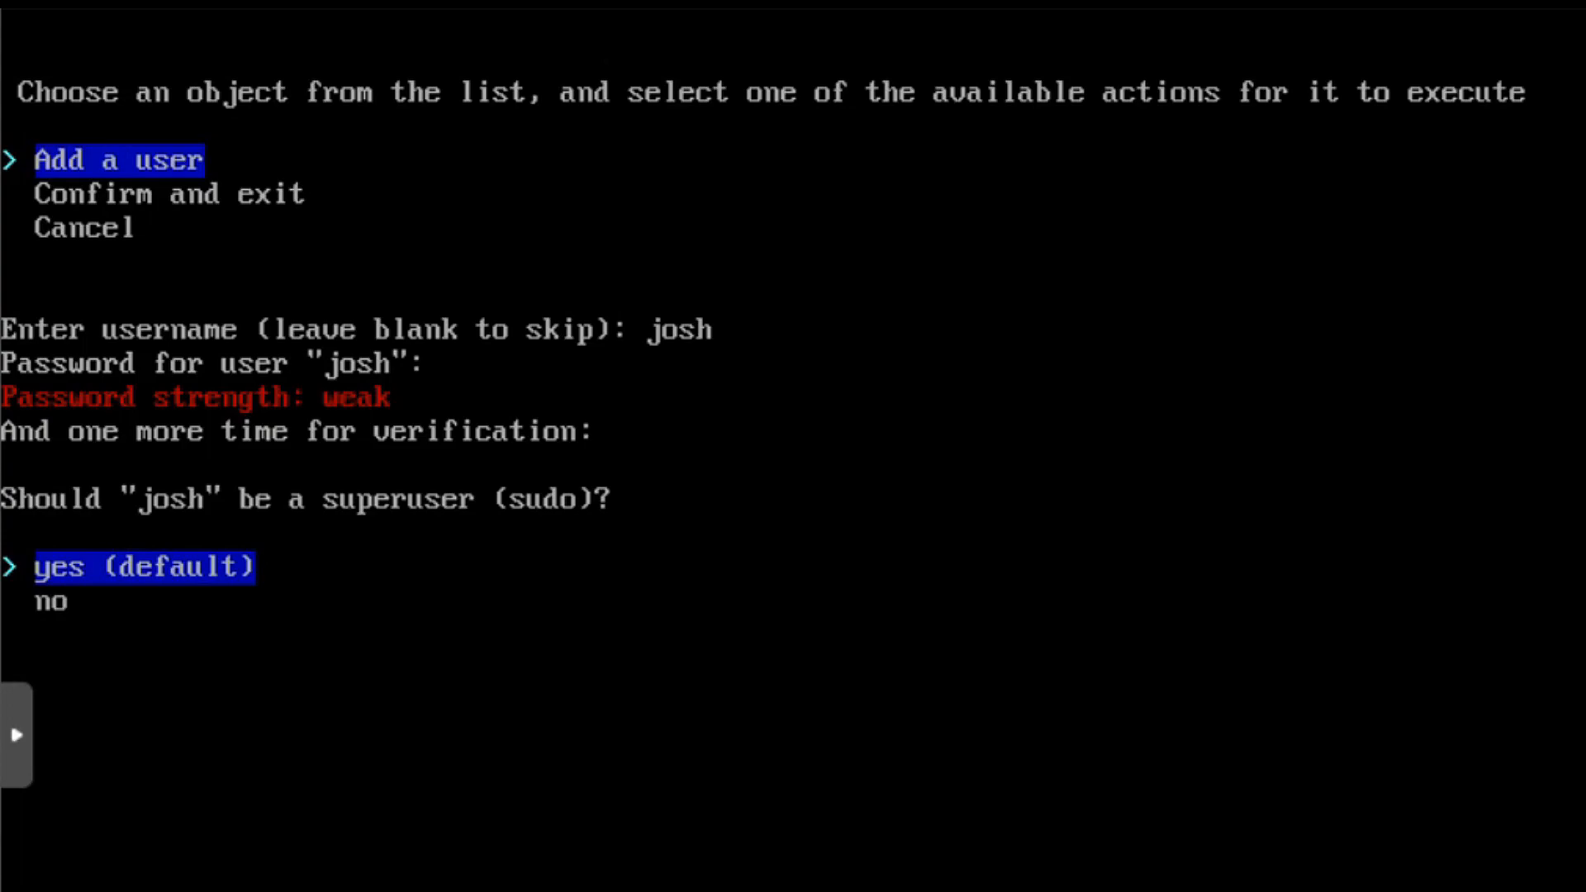
{"action": "key", "text": "Return"}
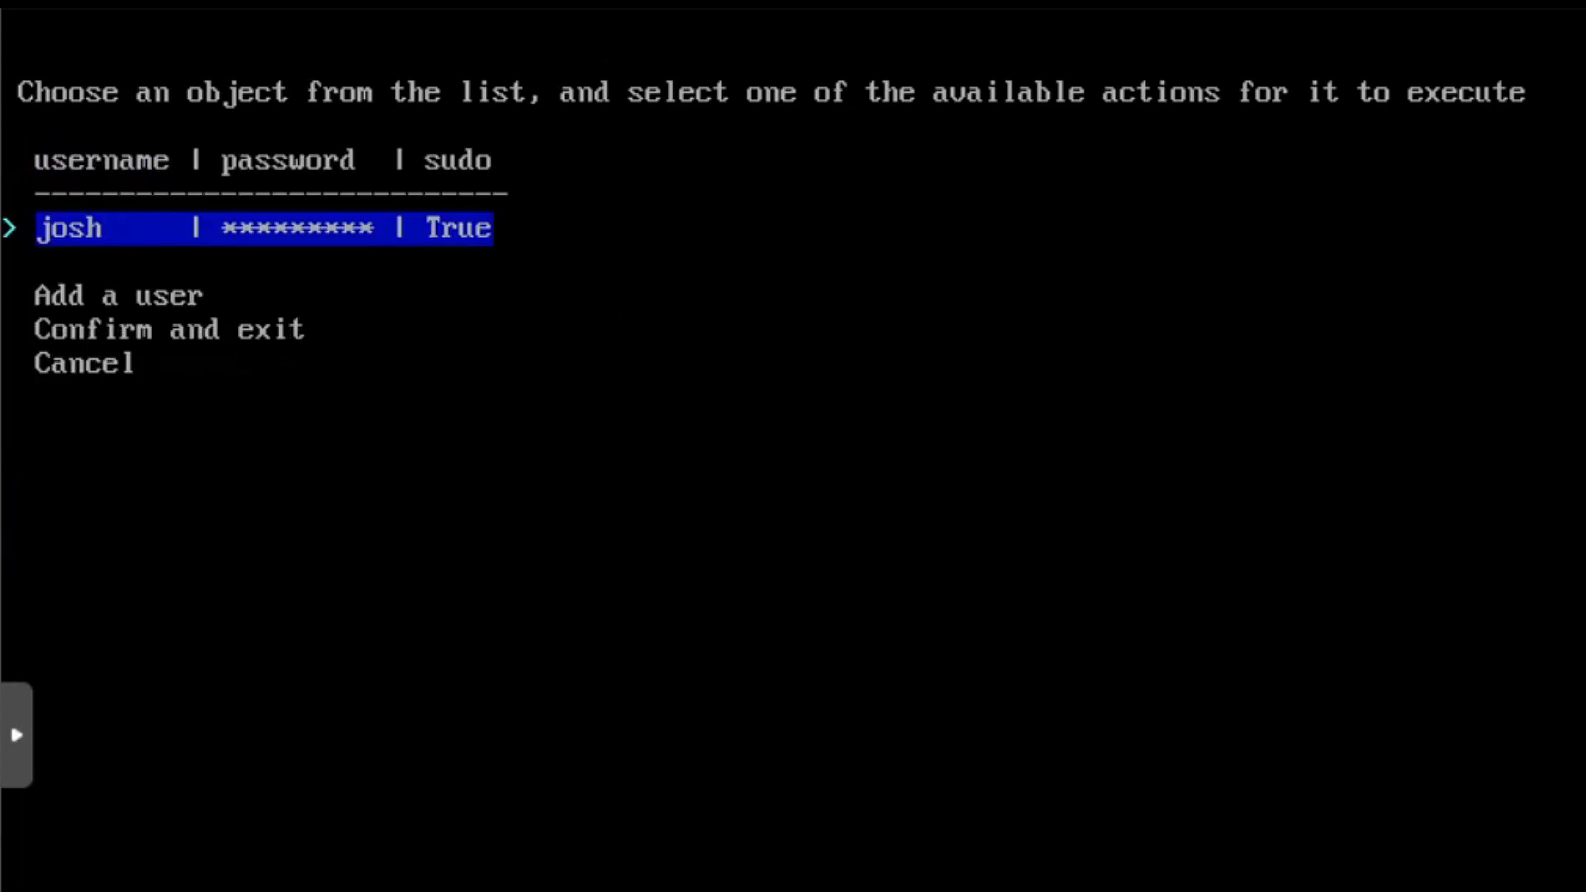
{"action": "key", "text": "Down"}
{"action": "key", "text": "Down"}
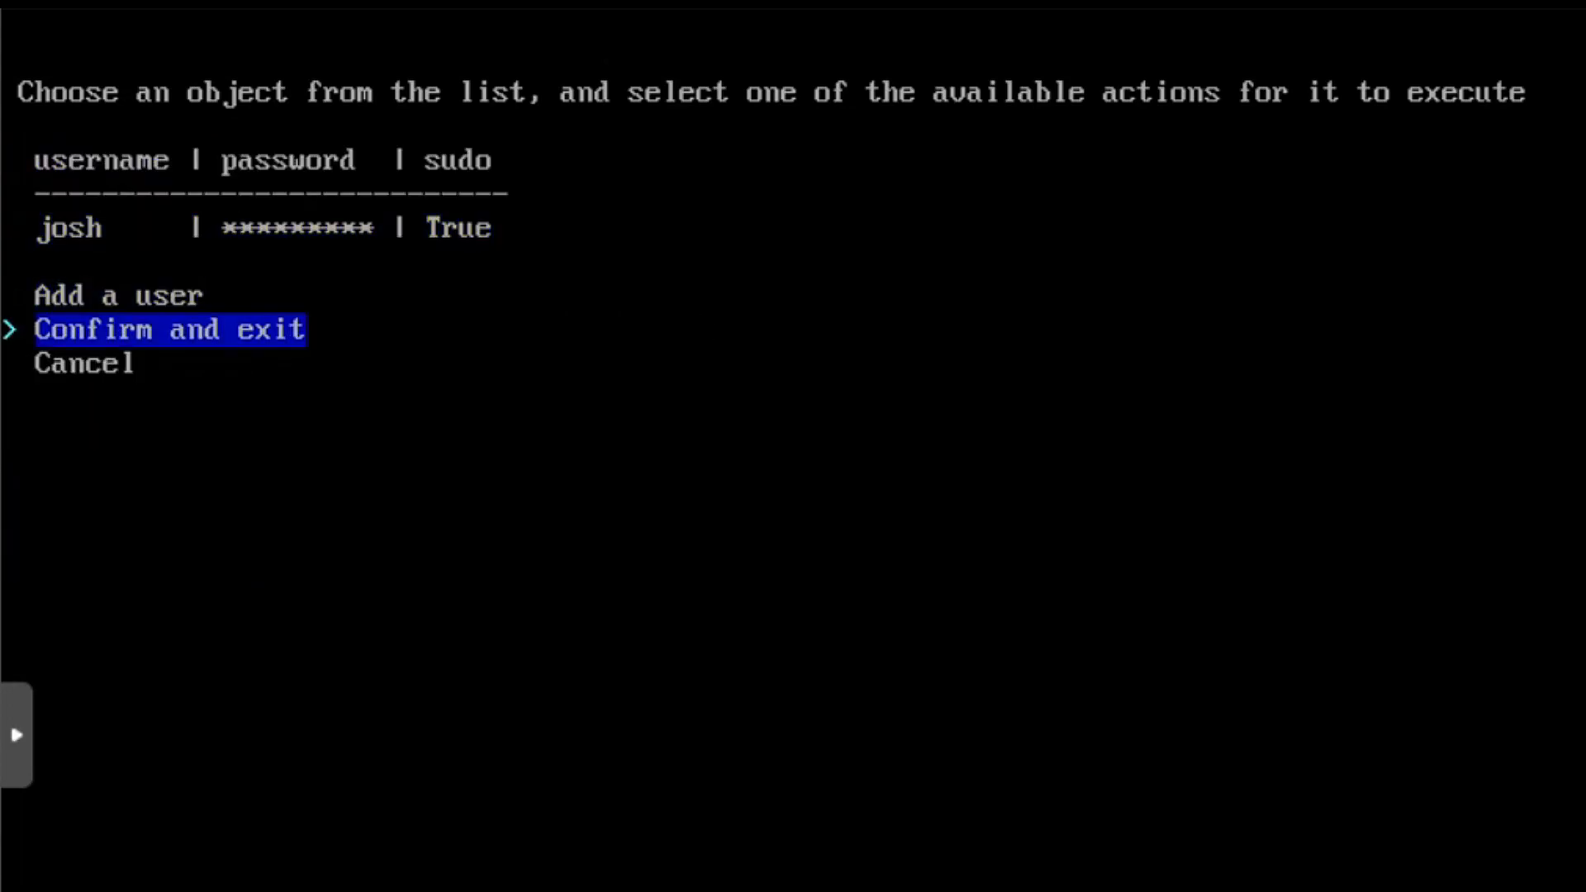
{"action": "key", "text": "Return"}
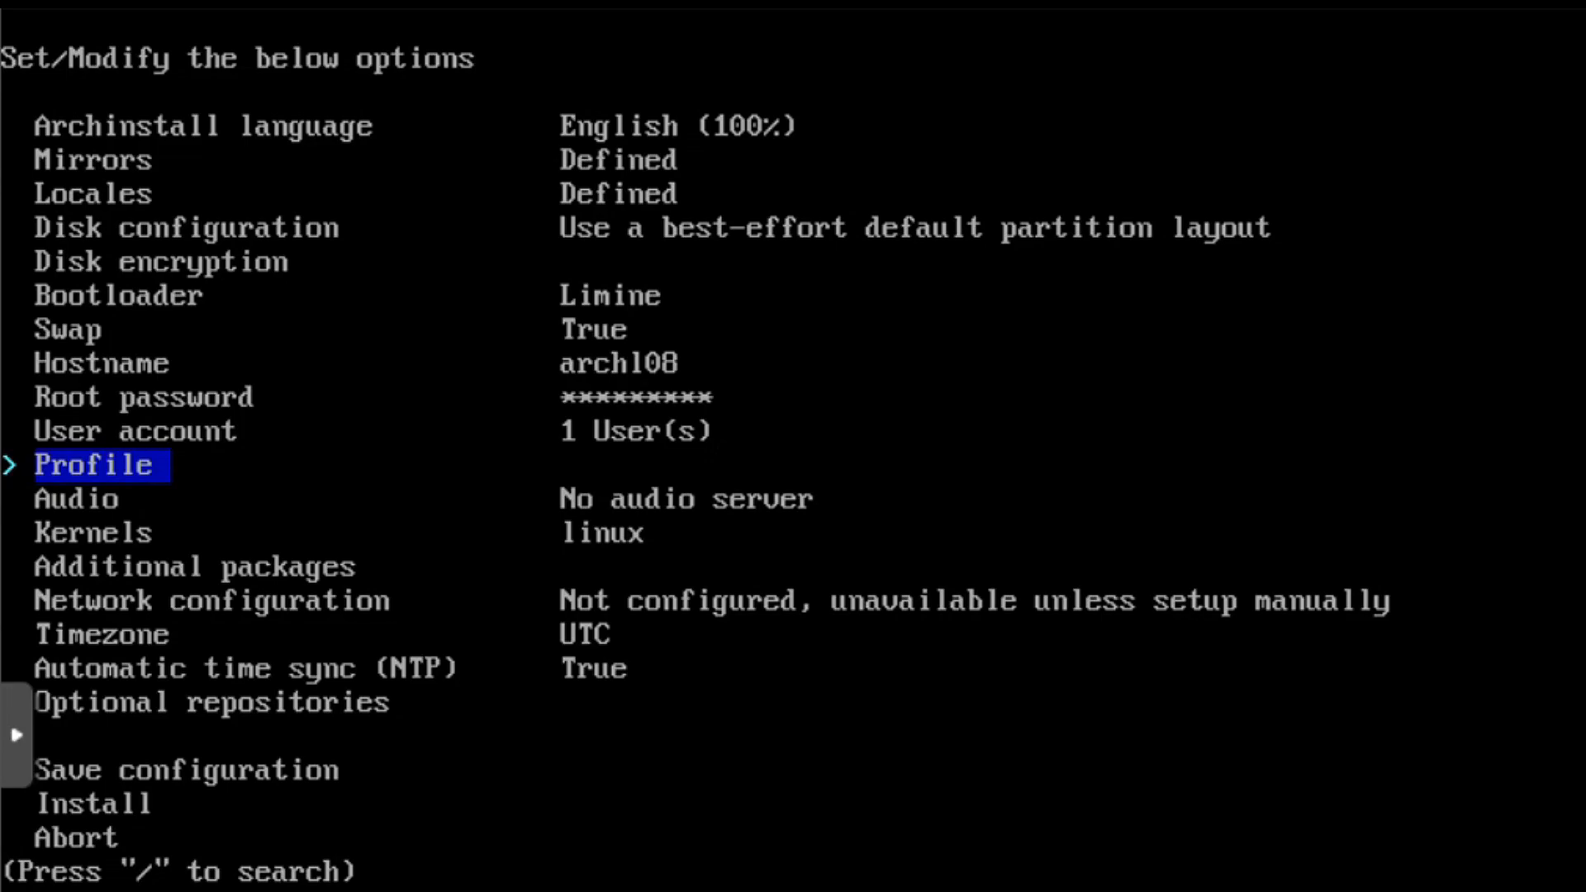
Choose the Desktop profile from the list of pre-programmed installation profiles
{"action": "key", "text": "Return"}
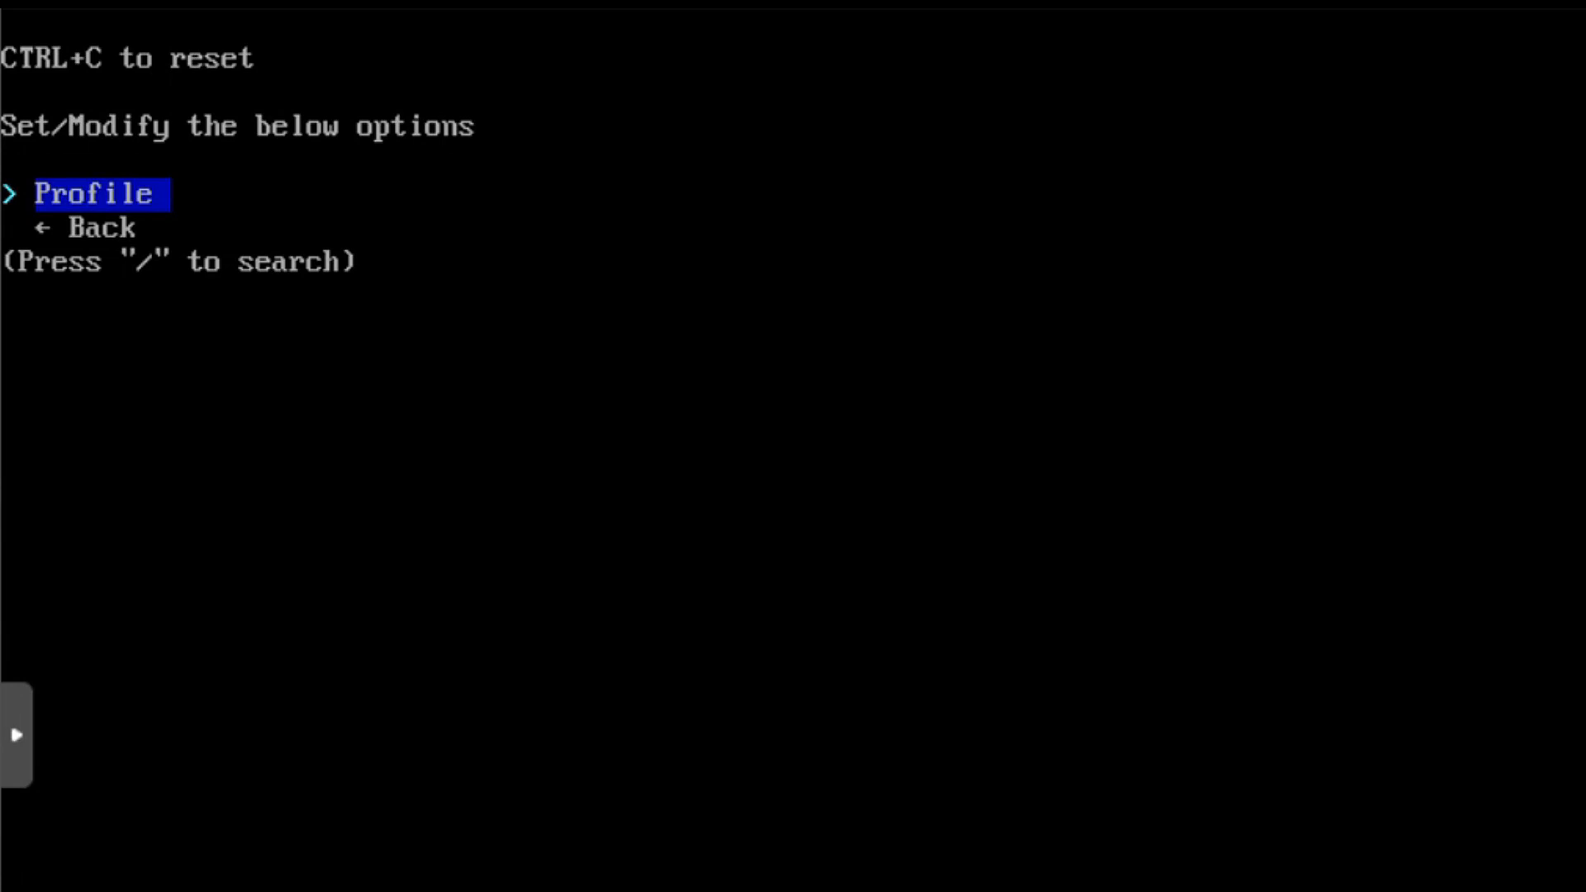
{"action": "key", "text": "Return"}
{"action": "key", "text": "Down"}
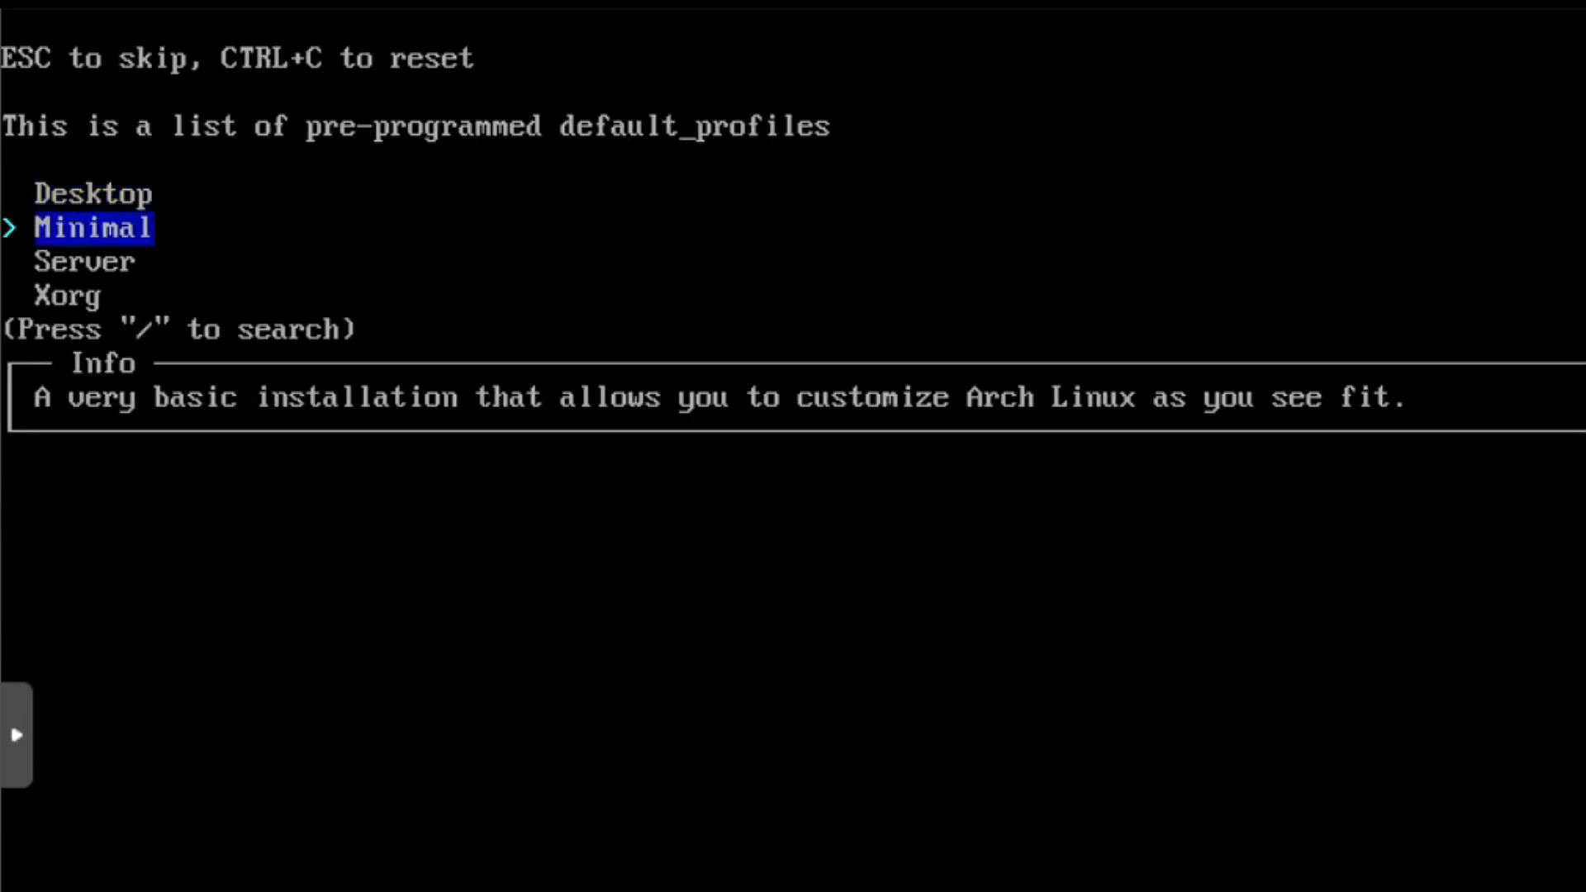
{"action": "key", "text": "Up"}
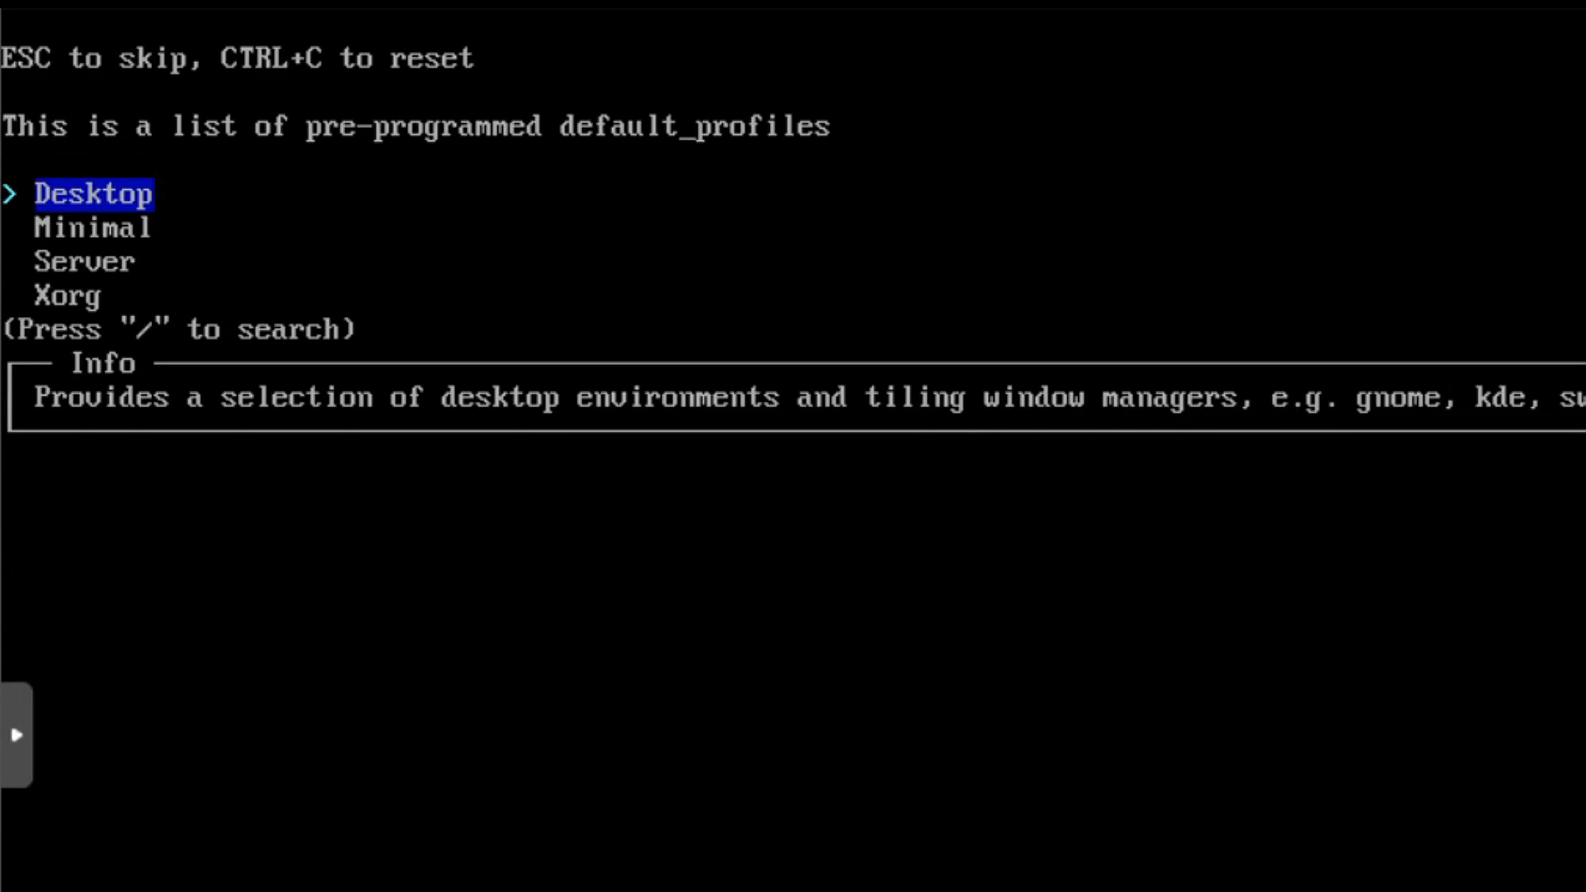
{"action": "key", "text": "Down"}
{"action": "key", "text": "Down"}
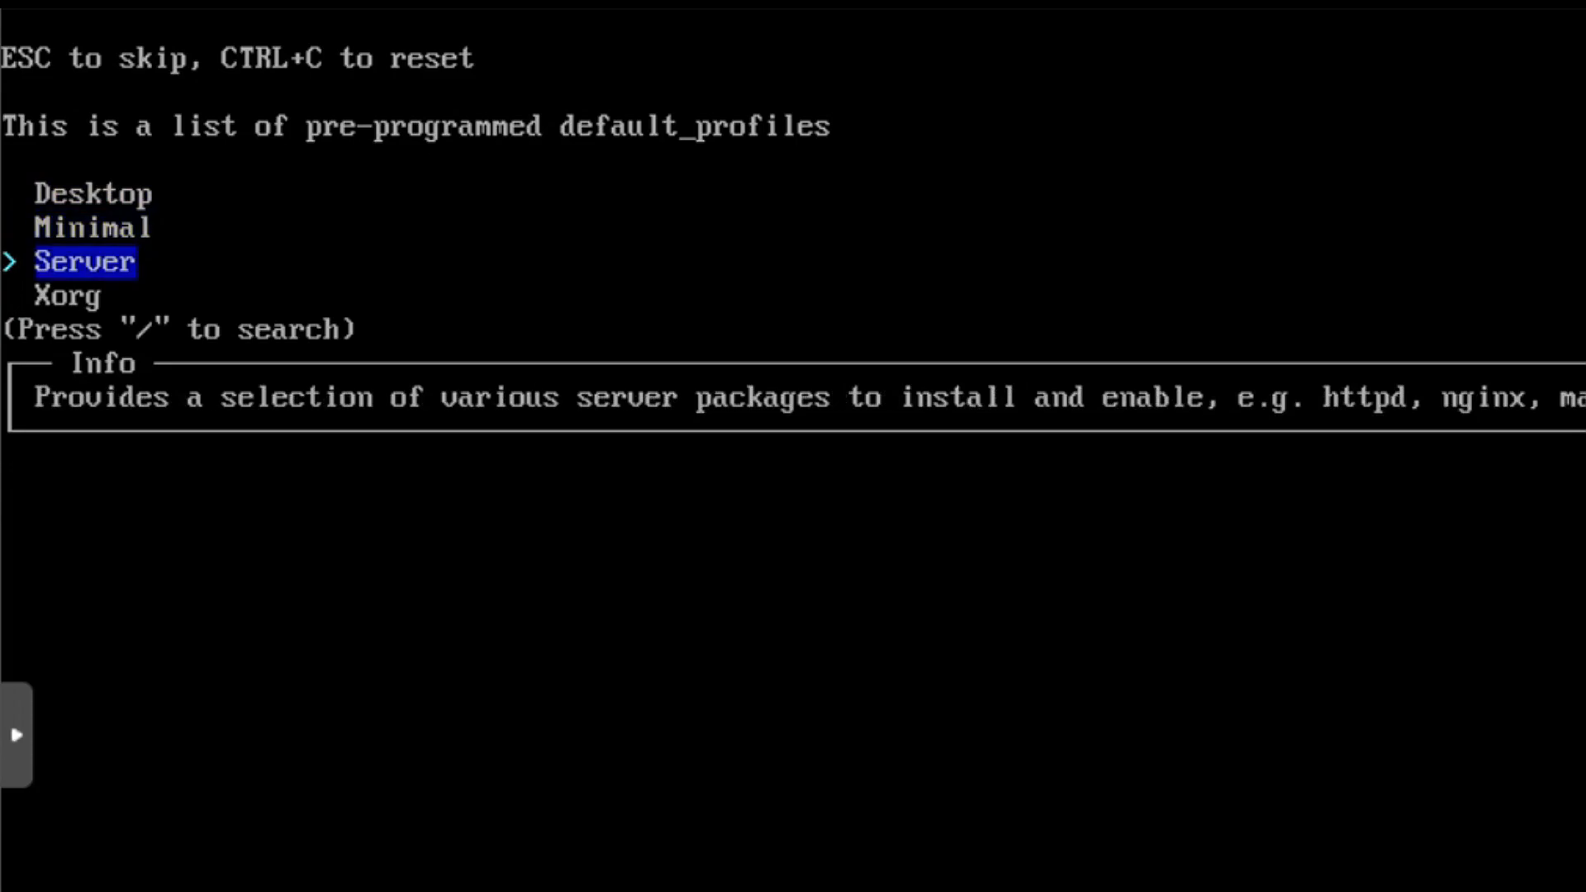
{"action": "key", "text": "Down"}
{"action": "key", "text": "Up"}
{"action": "key", "text": "Up"}
{"action": "key", "text": "Up"}
{"action": "key", "text": "Return"}
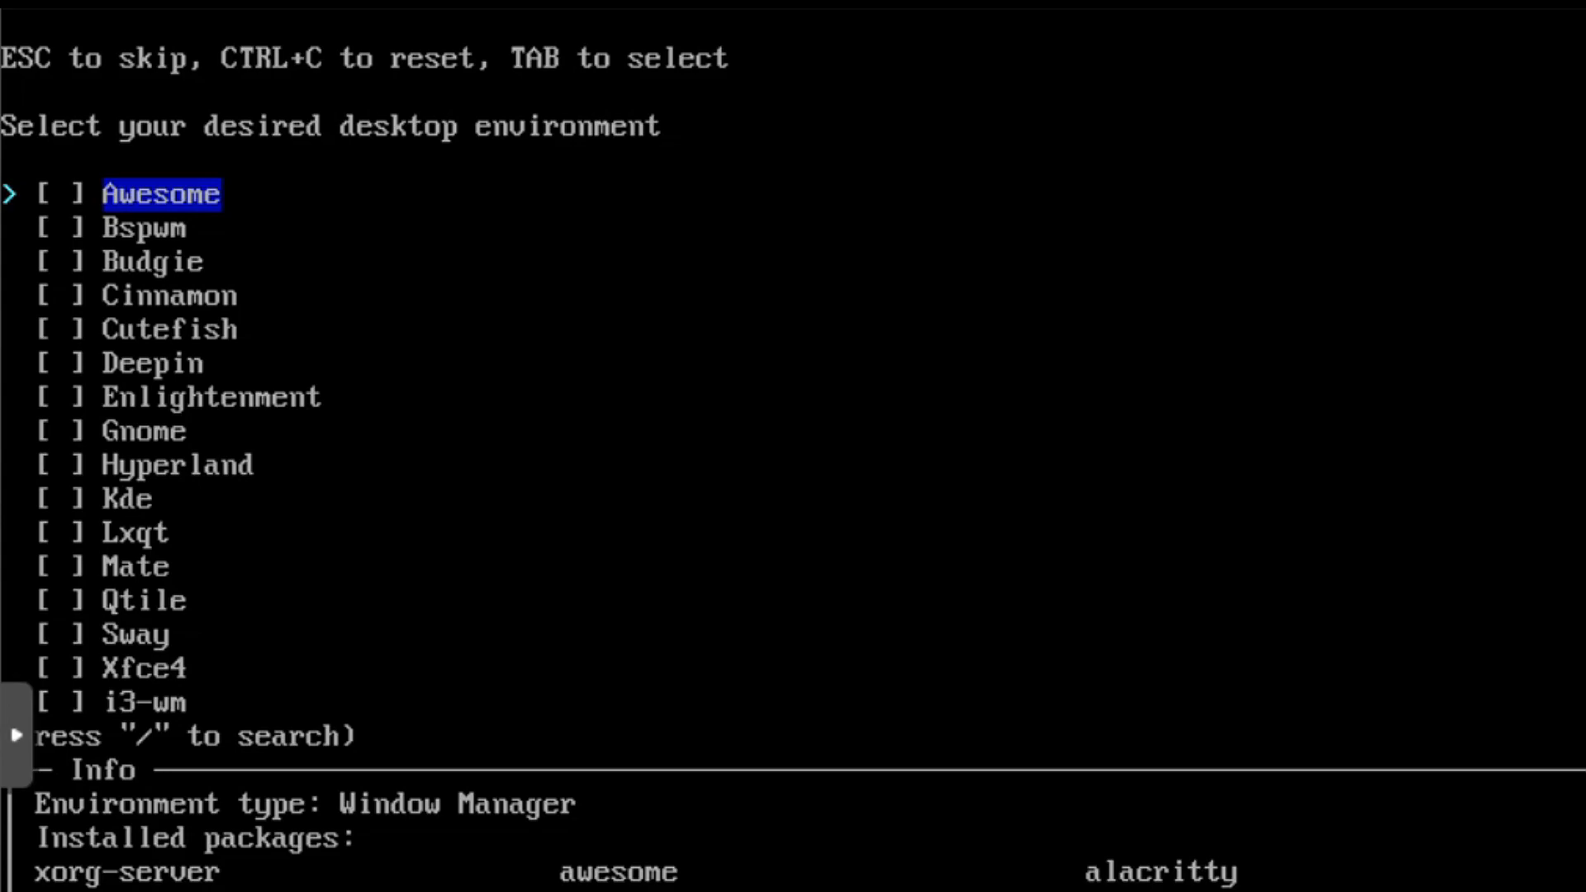
Mark Xfce4 as the desktop environment to install
{"action": "key", "text": "Down"}
{"action": "key", "text": "Down"}
{"action": "key", "text": "Down"}
{"action": "key", "text": "Down"}
{"action": "key", "text": "Down"}
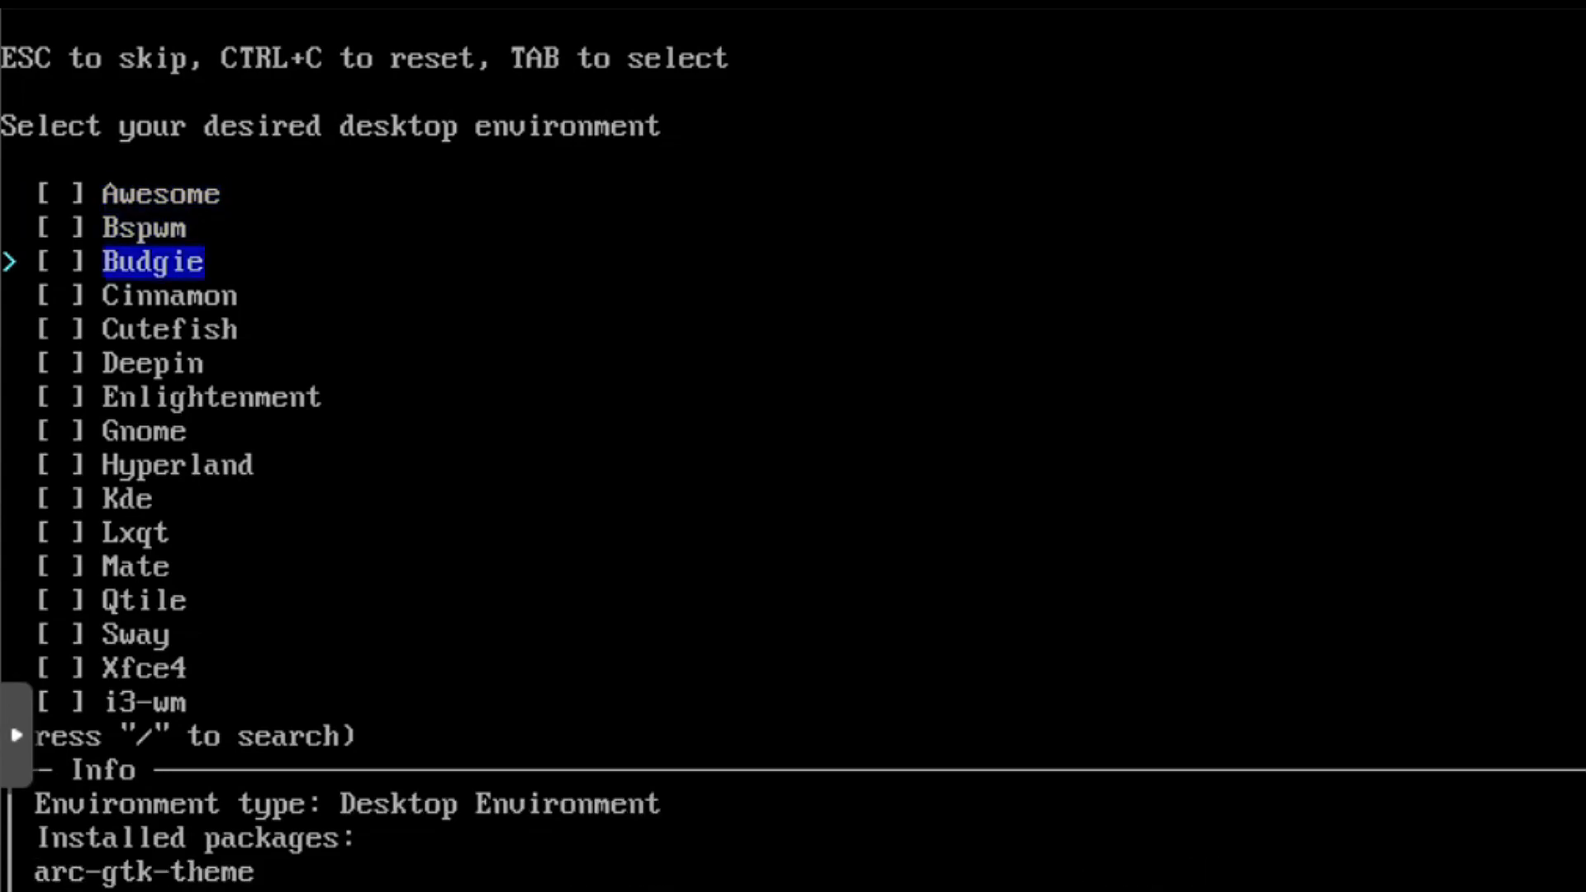
{"action": "key", "text": "Up"}
{"action": "key", "text": "Up"}
{"action": "key", "text": "Down"}
{"action": "key", "text": "Down"}
{"action": "key", "text": "Down"}
{"action": "key", "text": "Down"}
{"action": "key", "text": "Down"}
{"action": "key", "text": "Down"}
{"action": "key", "text": "Down"}
{"action": "key", "text": "Down"}
{"action": "key", "text": "Down"}
{"action": "key", "text": "Down"}
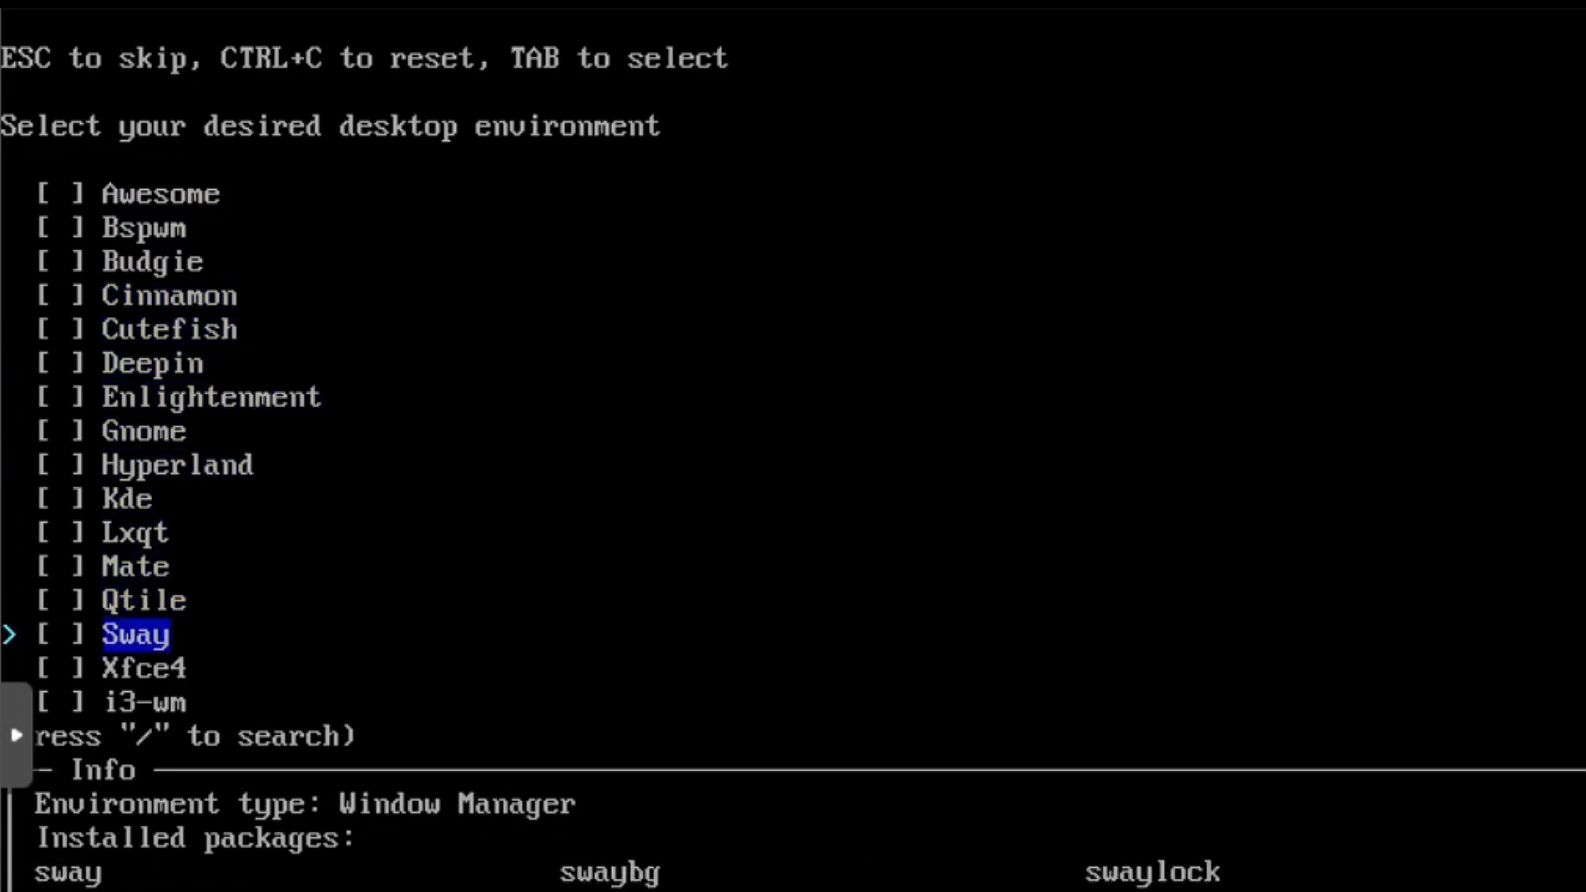
{"action": "key", "text": "Down"}
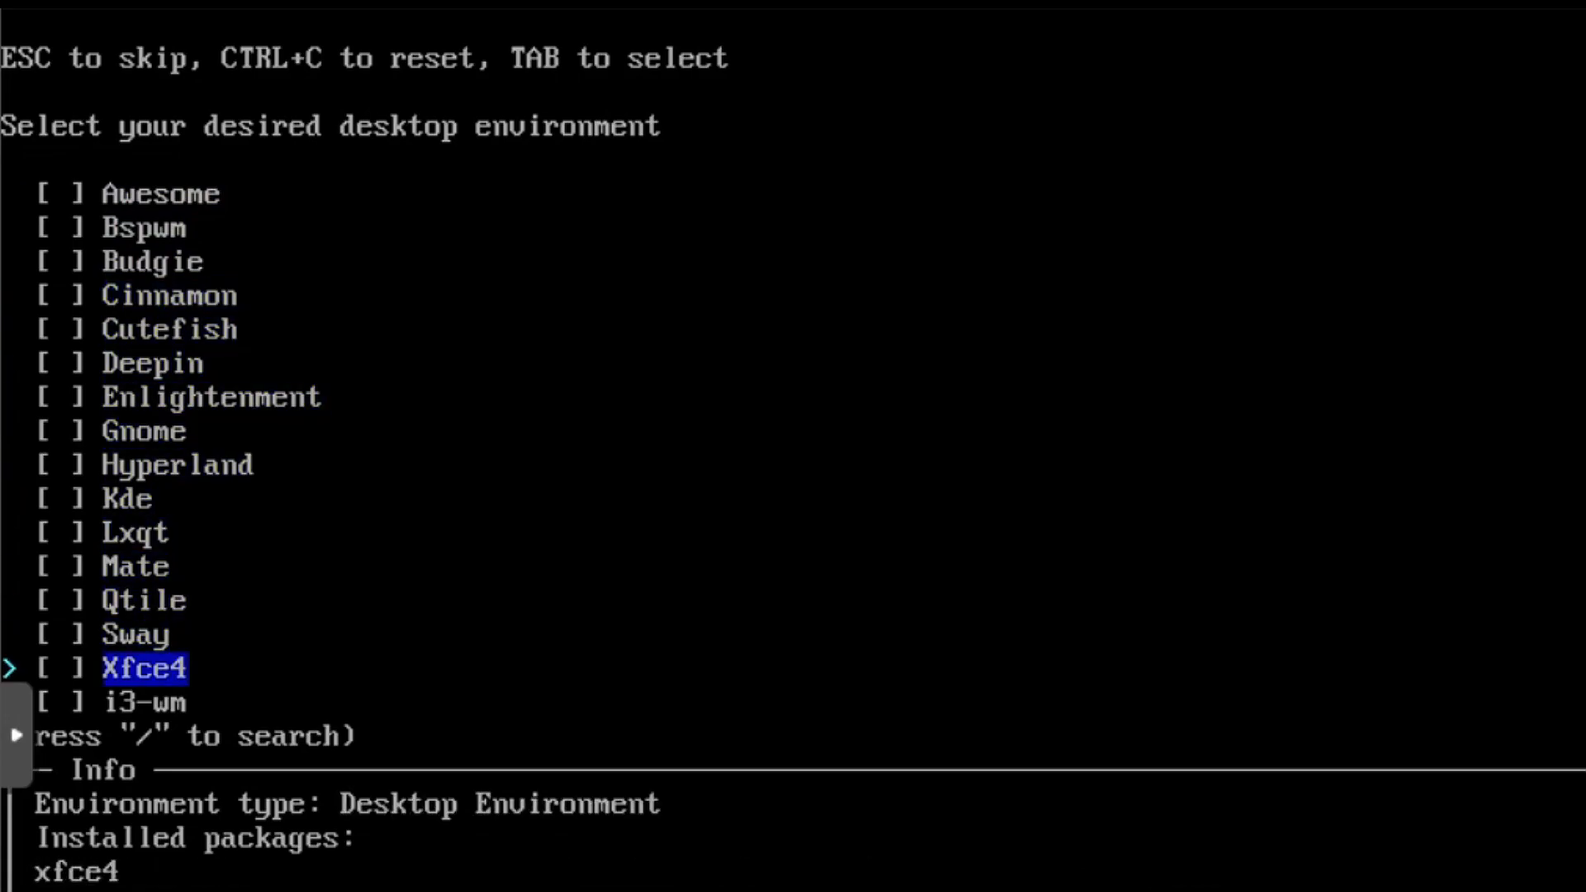
{"action": "key", "text": "Tab"}
Review the Kde and Mate entries, and confirm Xfce4 as the only desktop environment
{"action": "key", "text": "Up"}
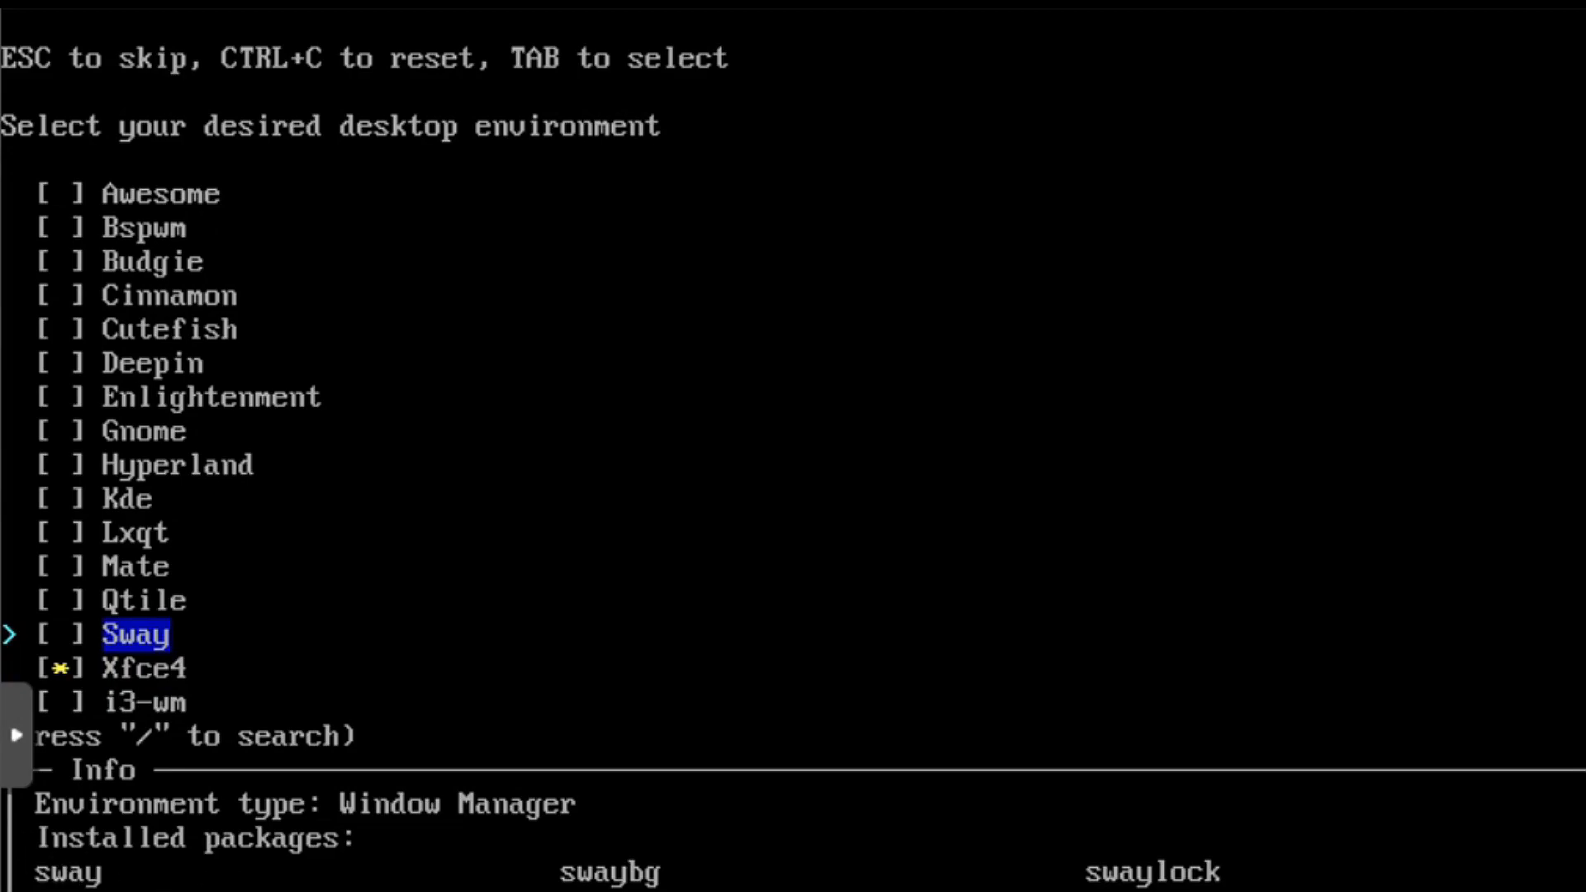
{"action": "key", "text": "Up"}
{"action": "key", "text": "Up"}
{"action": "key", "text": "Up"}
{"action": "key", "text": "Up"}
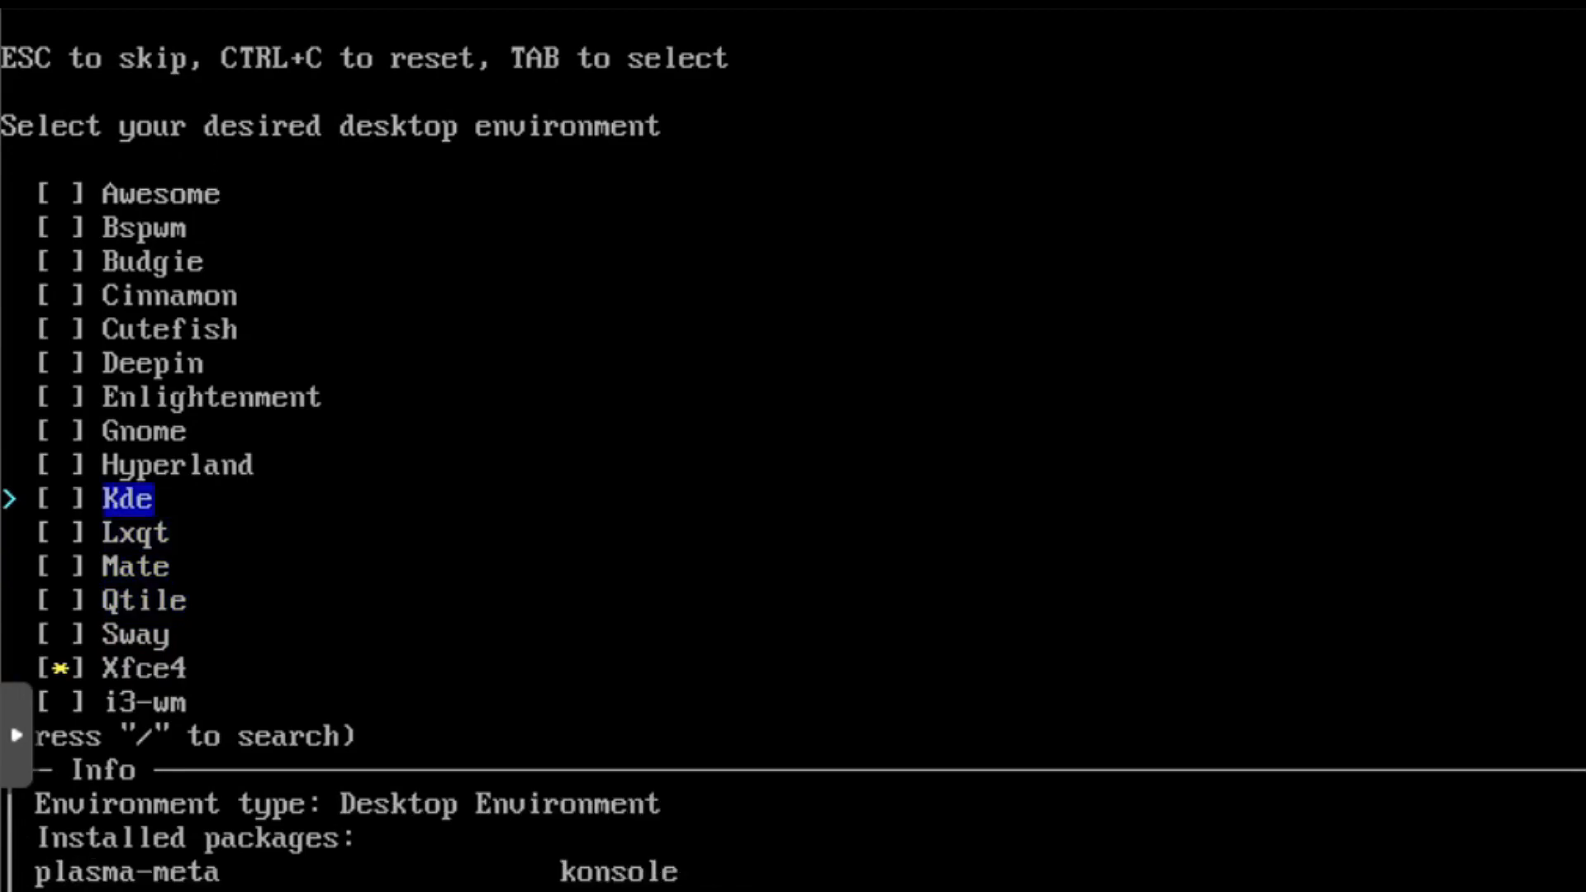
{"action": "key", "text": "Down"}
{"action": "key", "text": "Down"}
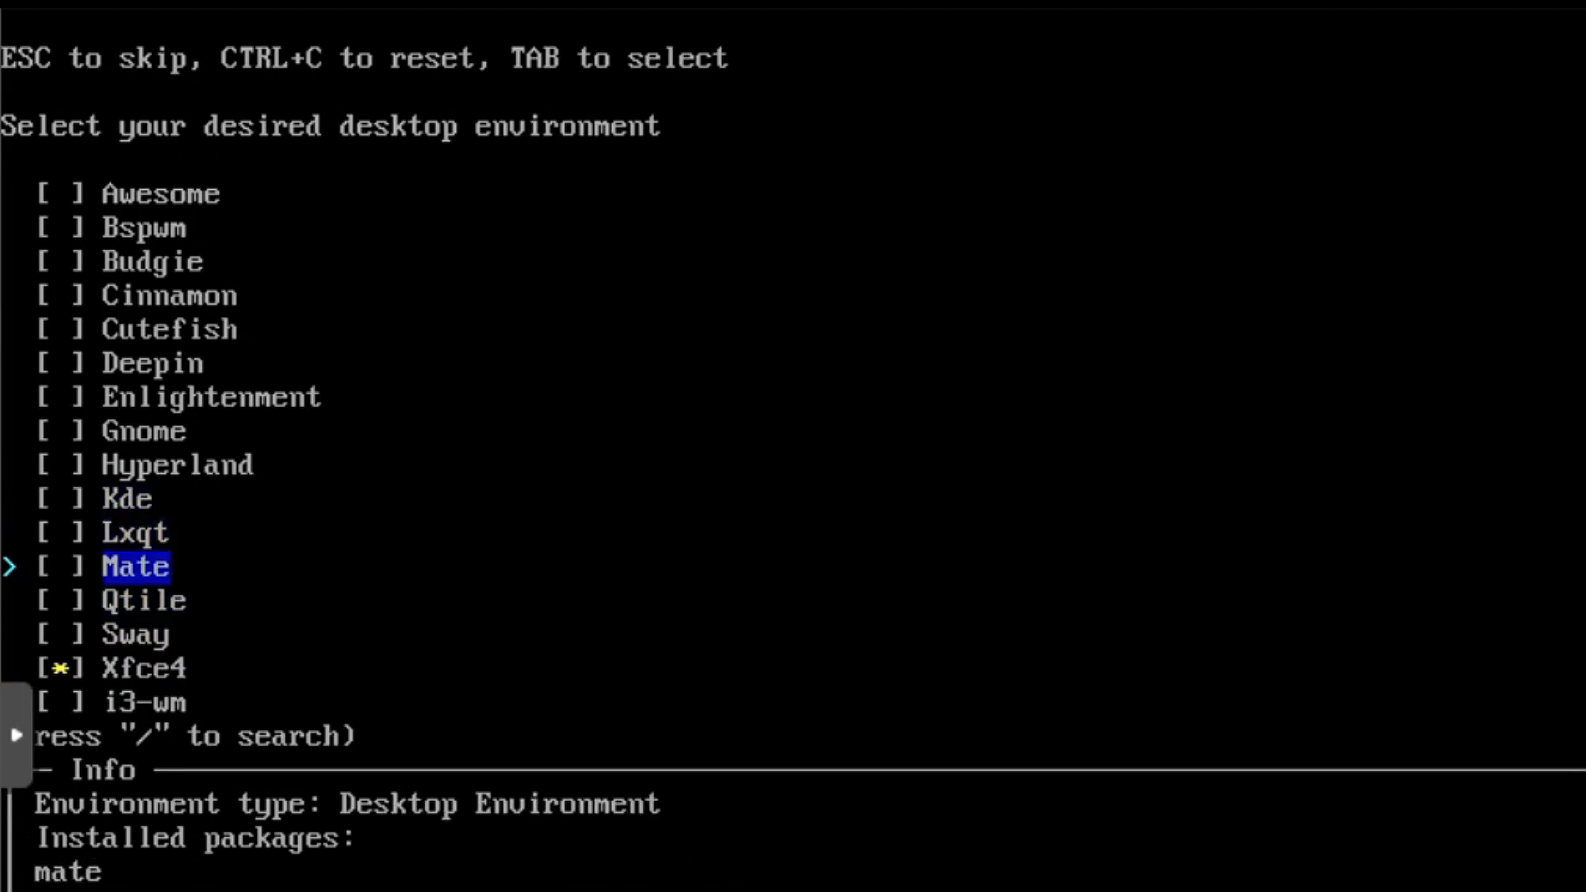
{"action": "key", "text": "Up"}
{"action": "key", "text": "Up"}
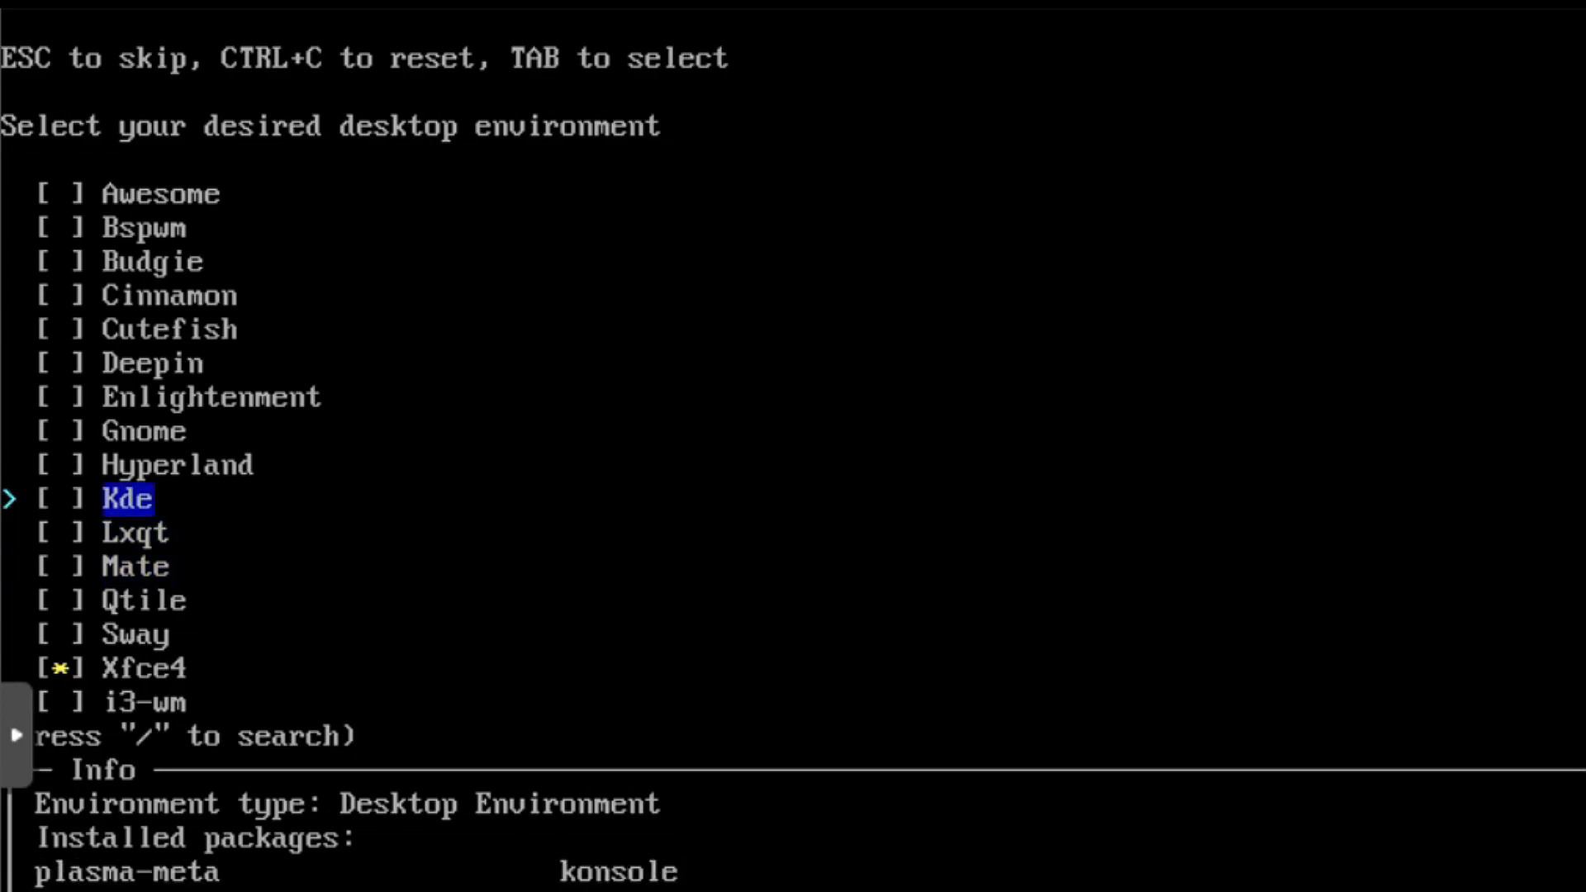
{"action": "key", "text": "Down"}
{"action": "key", "text": "Down"}
{"action": "key", "text": "Down"}
{"action": "key", "text": "Down"}
{"action": "key", "text": "Down"}
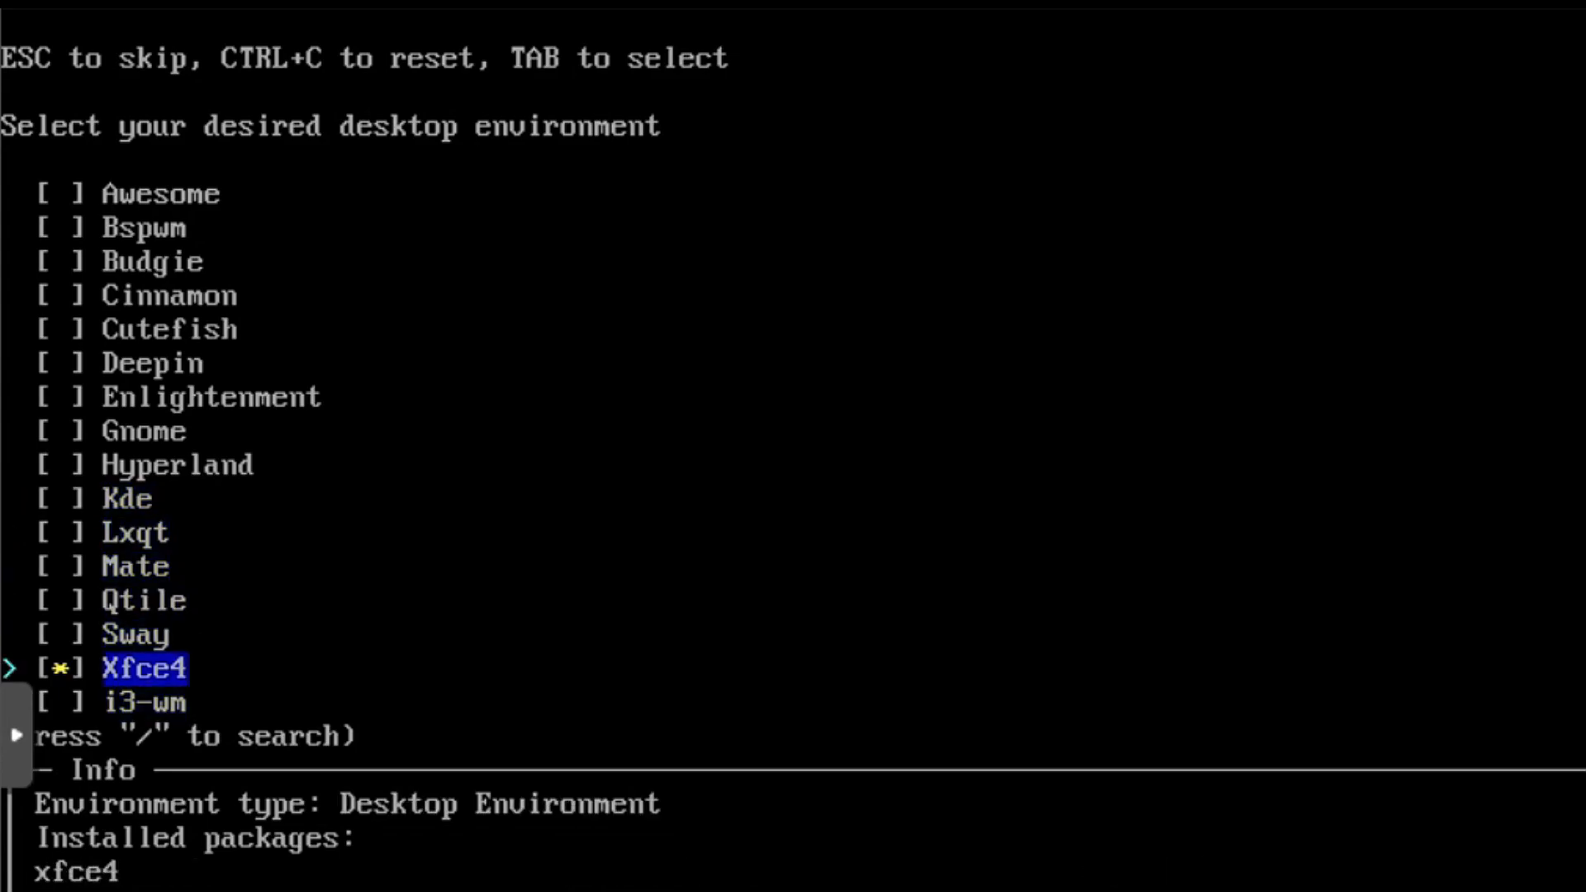
{"action": "key", "text": "Return"}
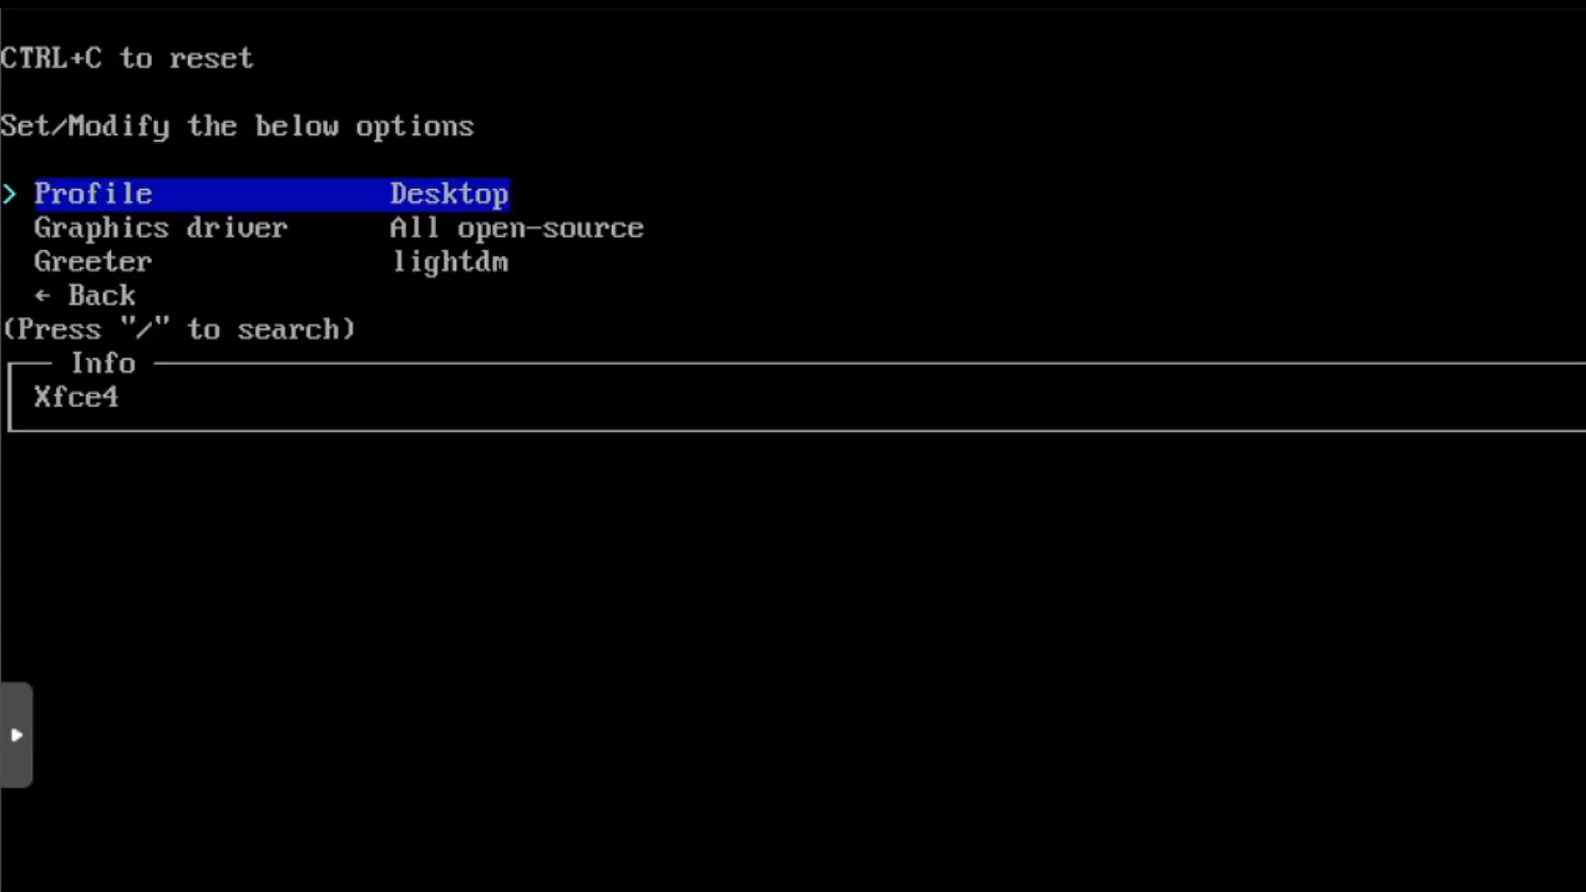
Keep lightdm as the greeter for the Desktop profile and return to the main installation options
{"action": "key", "text": "Down"}
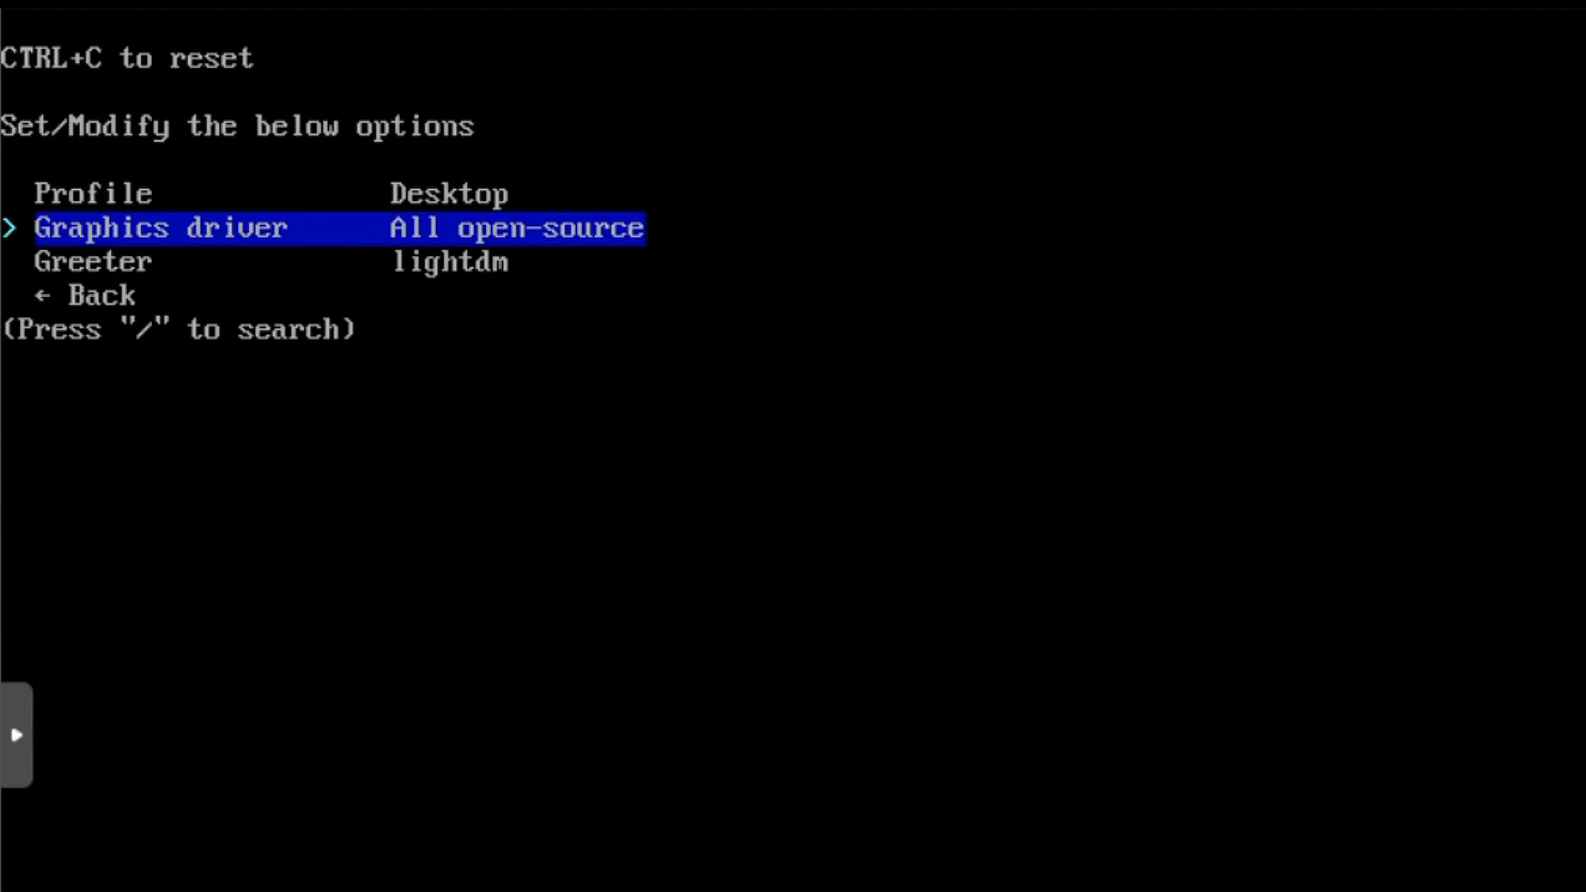
{"action": "key", "text": "Down"}
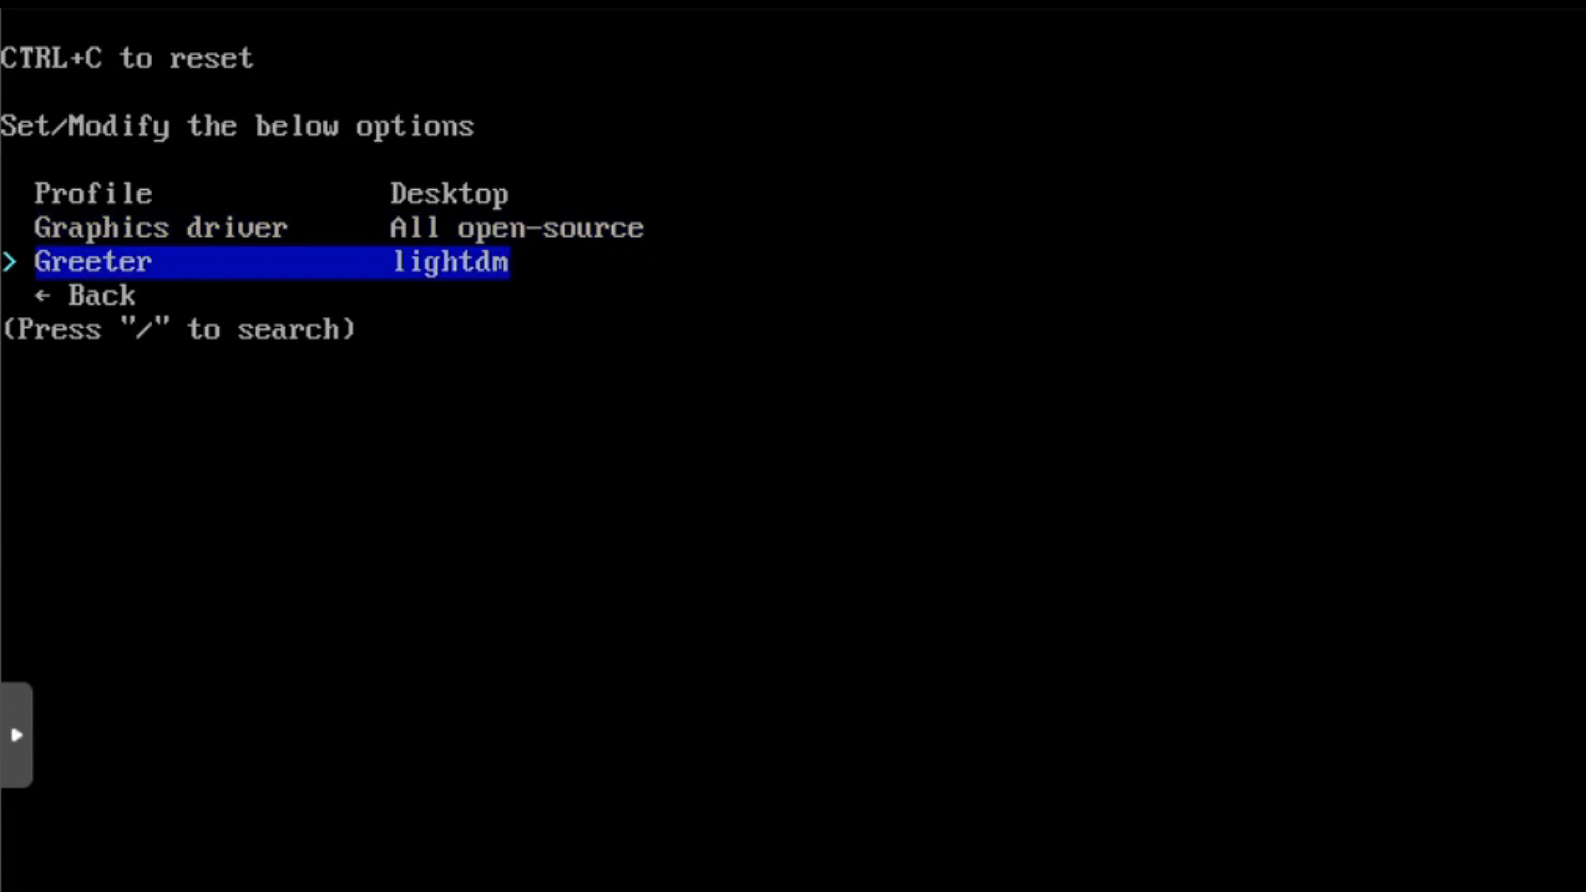
{"action": "key", "text": "Return"}
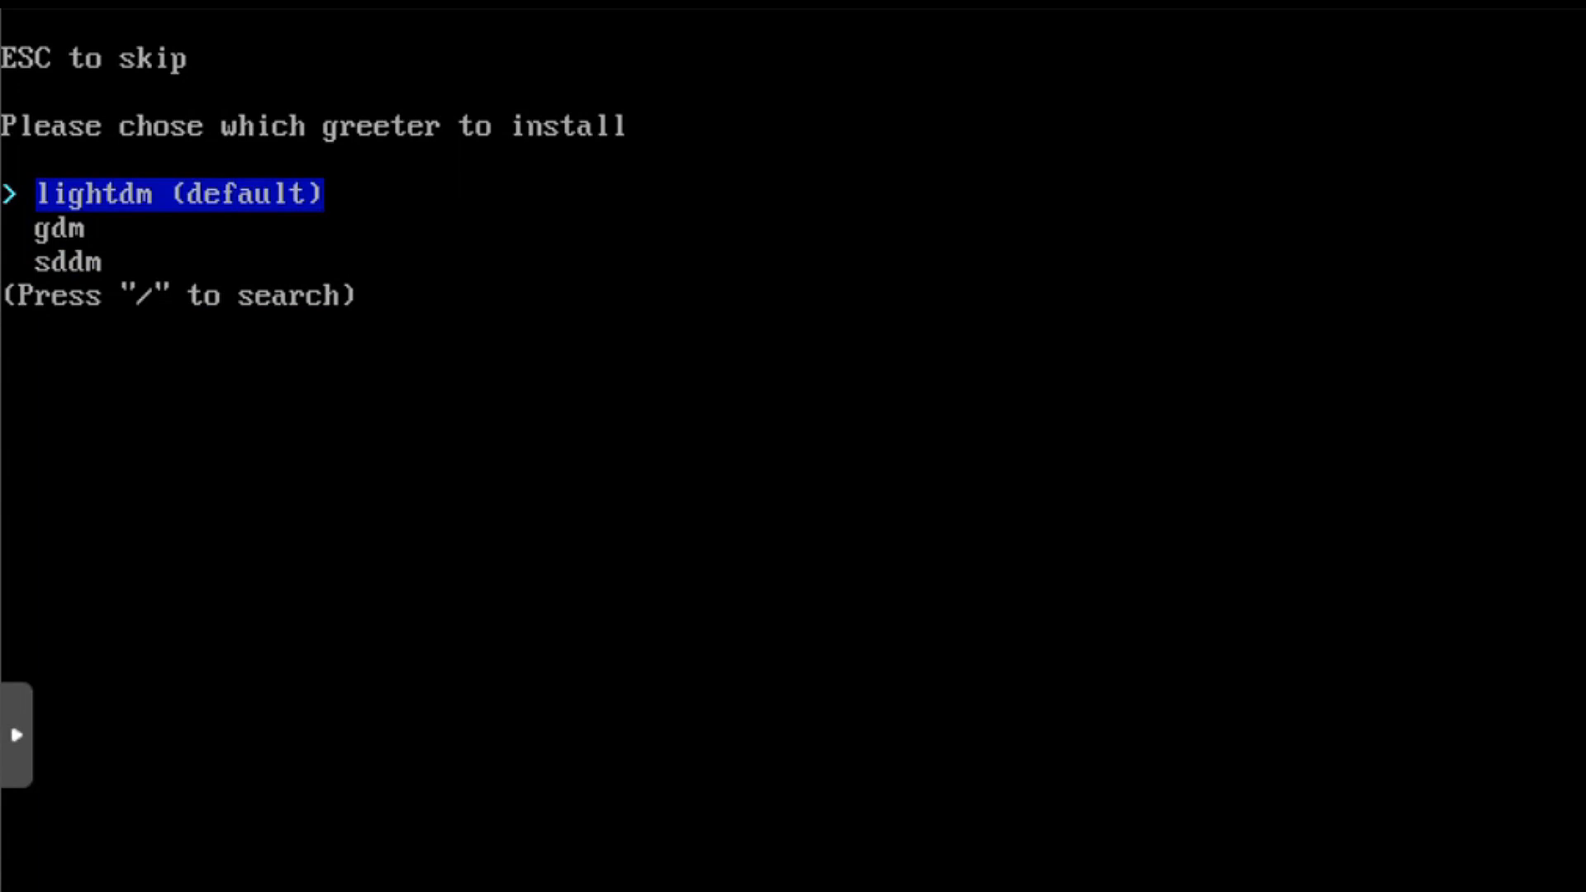
{"action": "key", "text": "Down"}
{"action": "key", "text": "Down"}
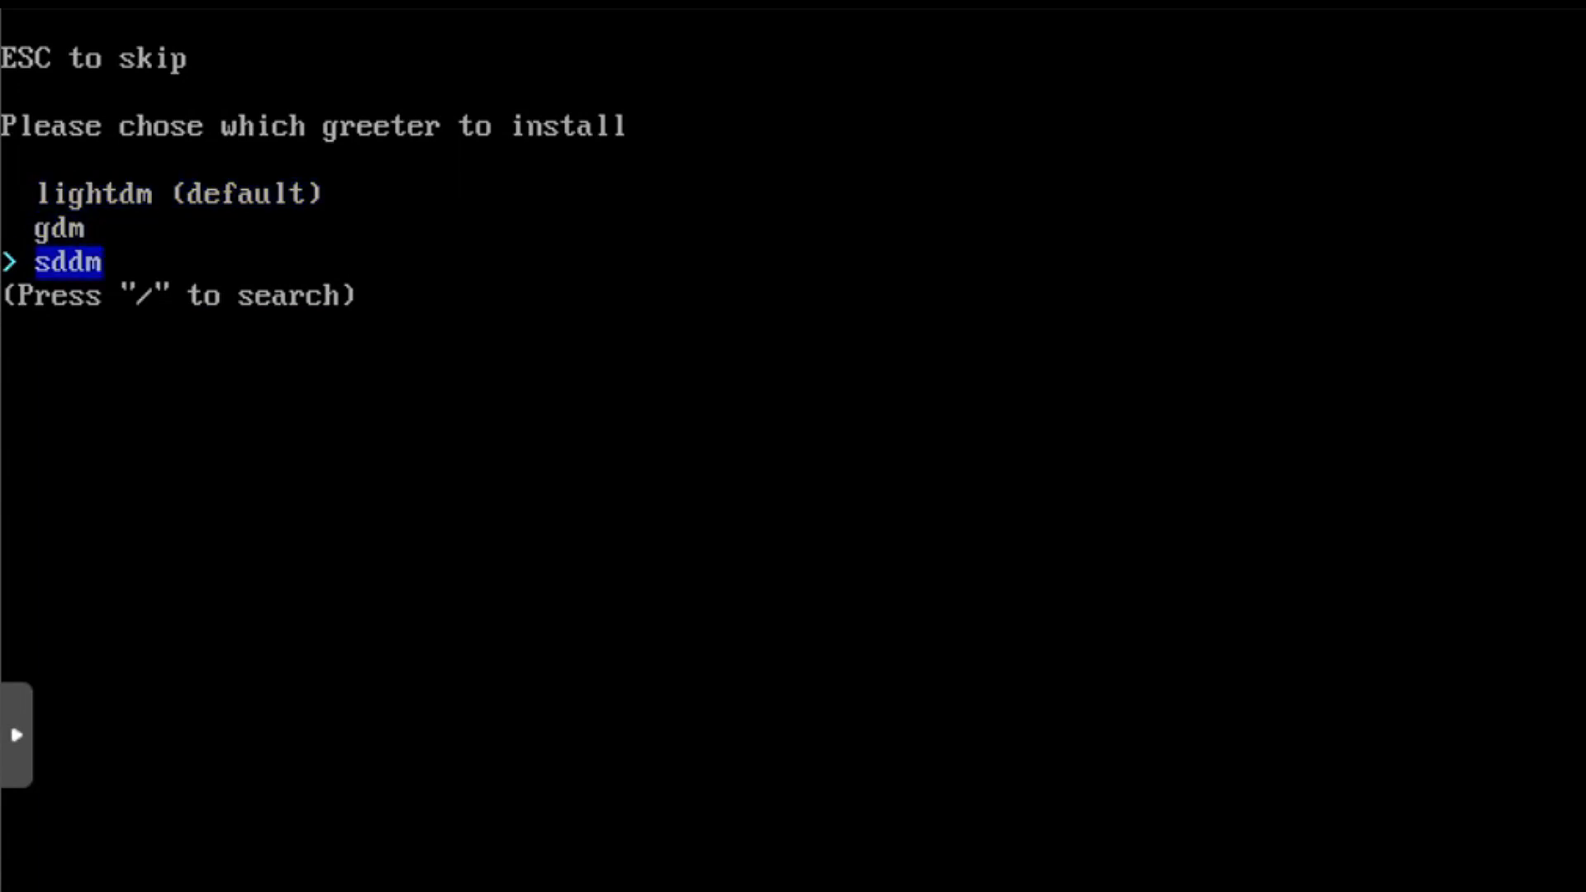
{"action": "key", "text": "Up"}
{"action": "key", "text": "Up"}
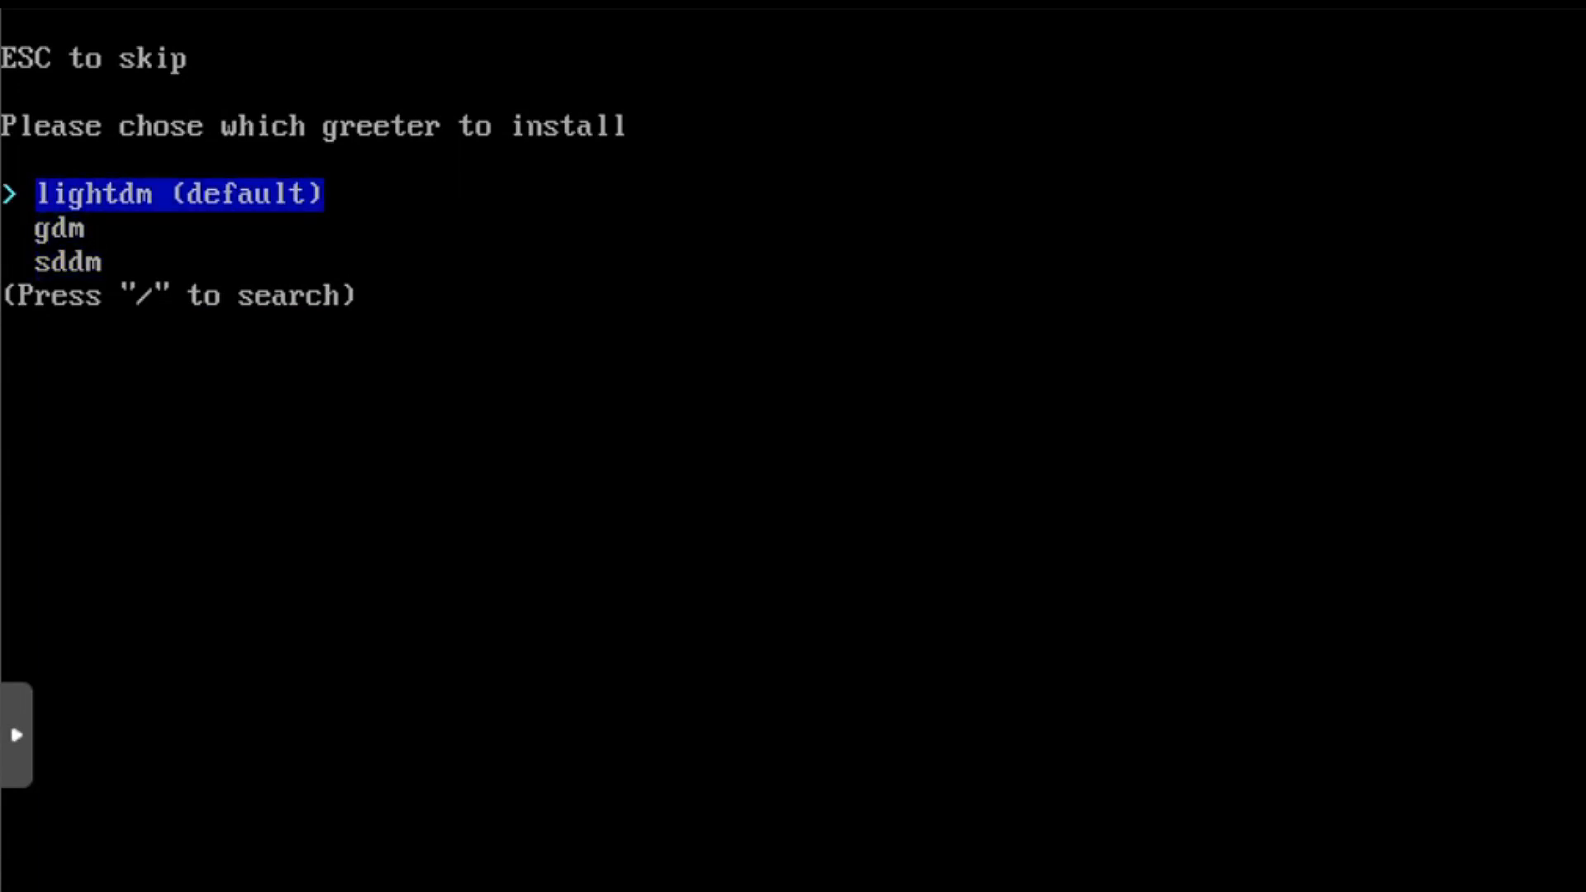
{"action": "key", "text": "Return"}
{"action": "key", "text": "Down"}
{"action": "key", "text": "Down"}
{"action": "key", "text": "Down"}
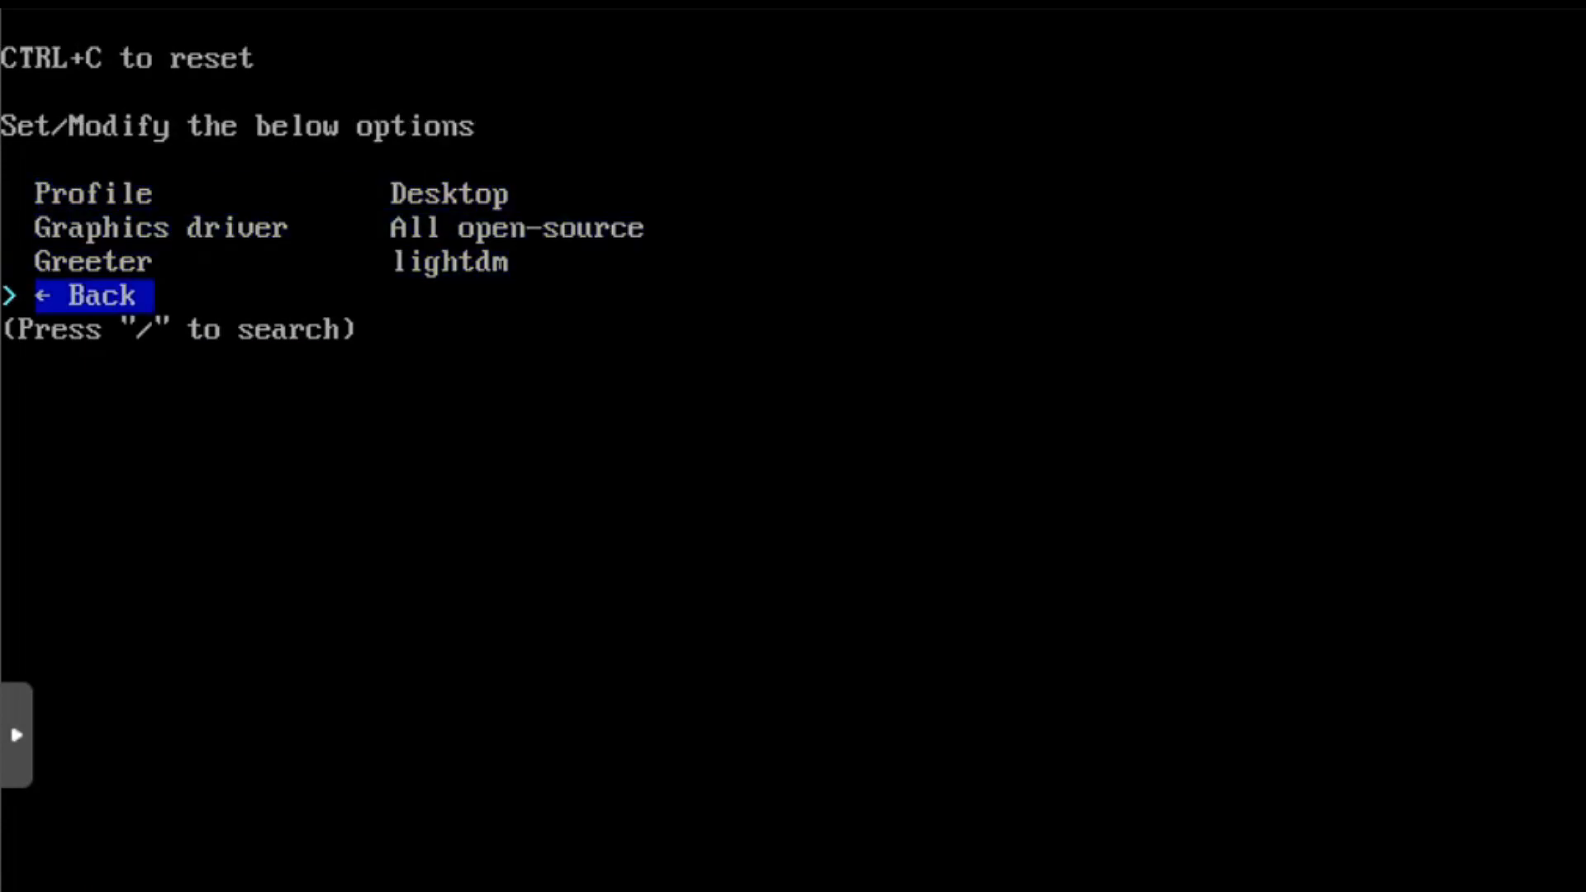
{"action": "key", "text": "Return"}
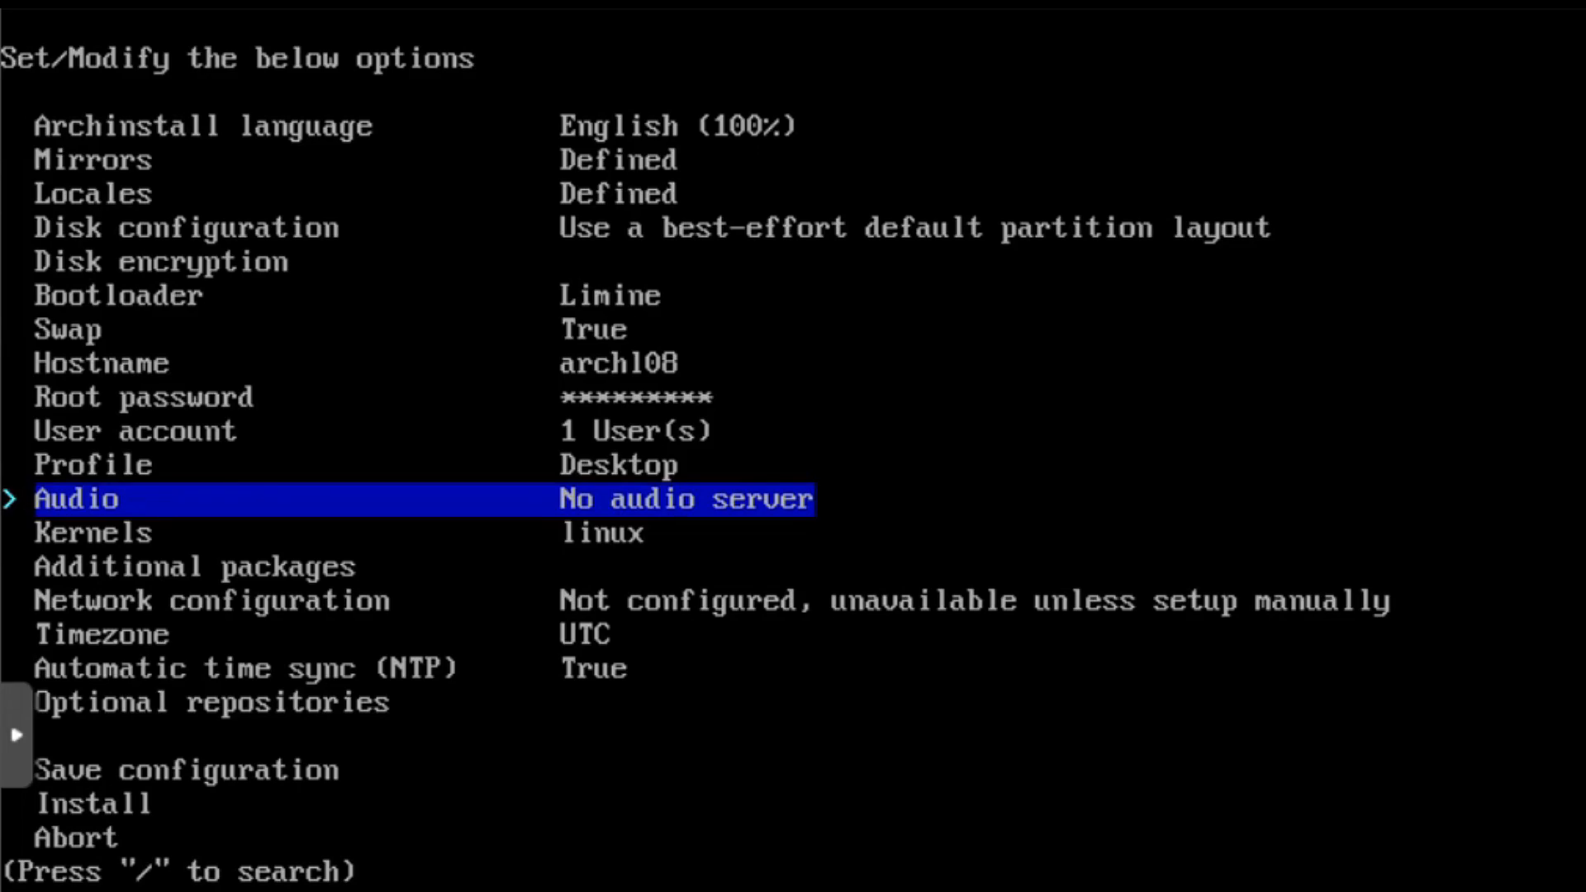
Set the audio server to Pipewire
{"action": "key", "text": "Return"}
{"action": "key", "text": "Down"}
{"action": "key", "text": "Down"}
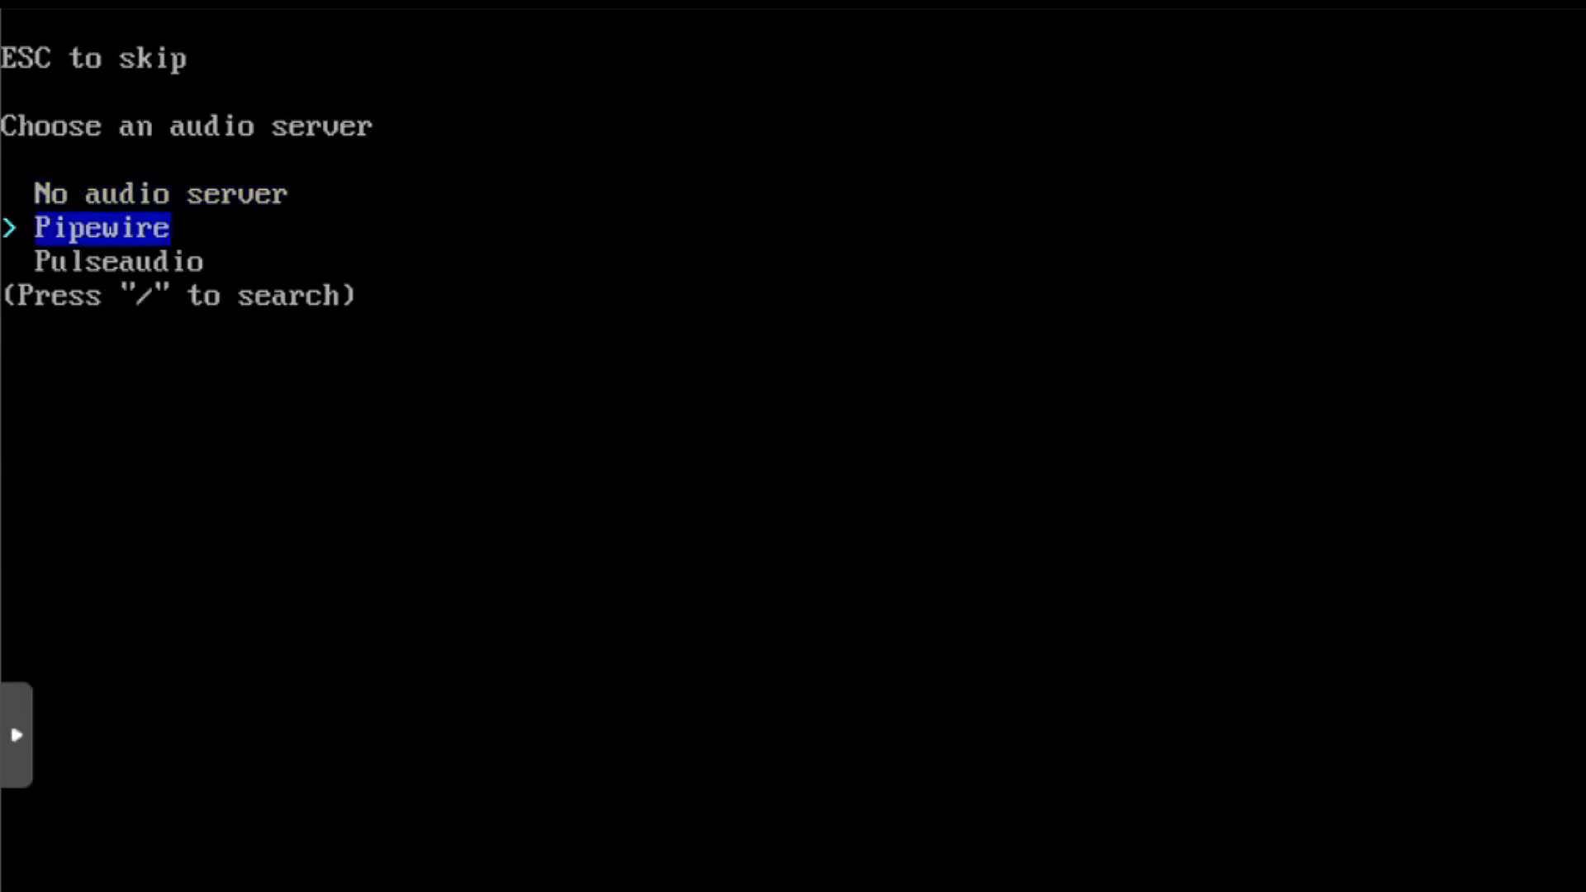
{"action": "key", "text": "Up"}
{"action": "key", "text": "Return"}
Open the kernel selection and confirm the default linux kernel
{"action": "key", "text": "Down"}
{"action": "key", "text": "Up"}
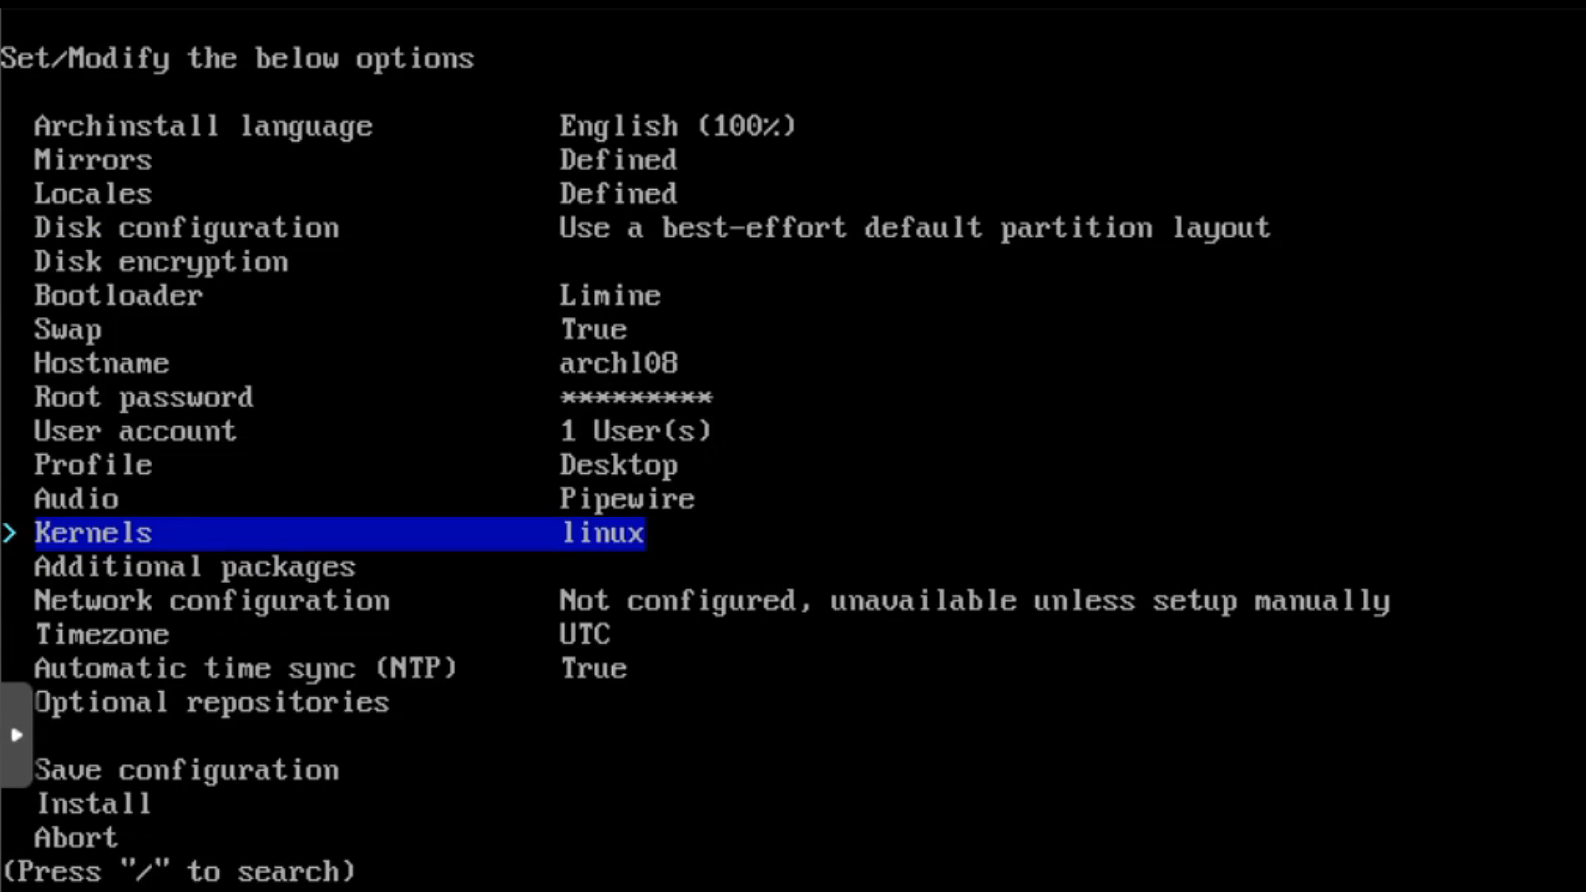
{"action": "key", "text": "Return"}
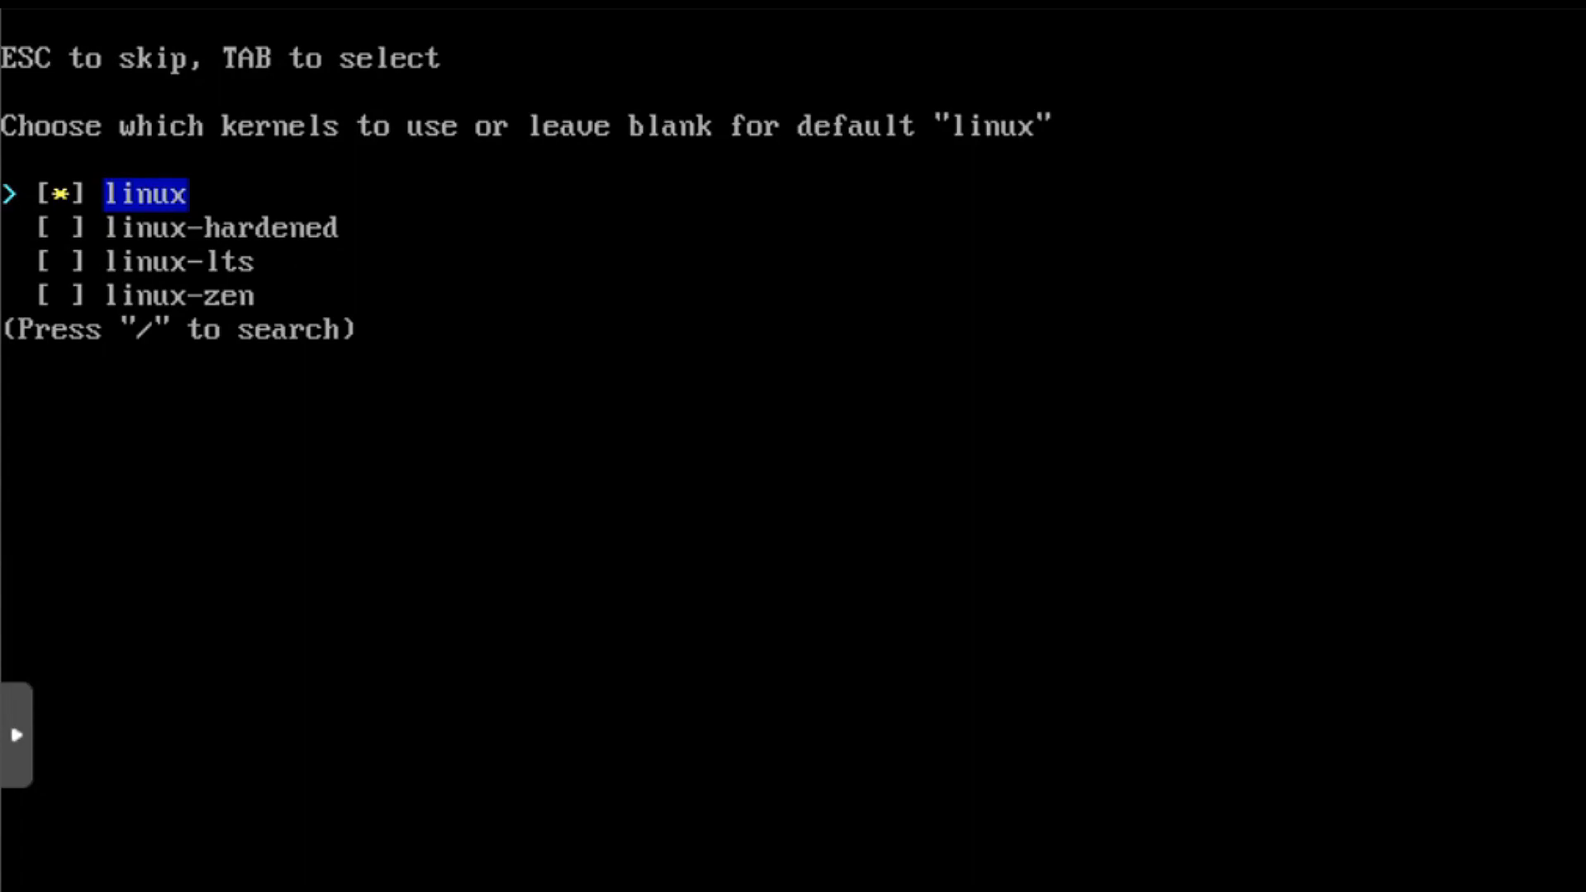
{"action": "key", "text": "Return"}
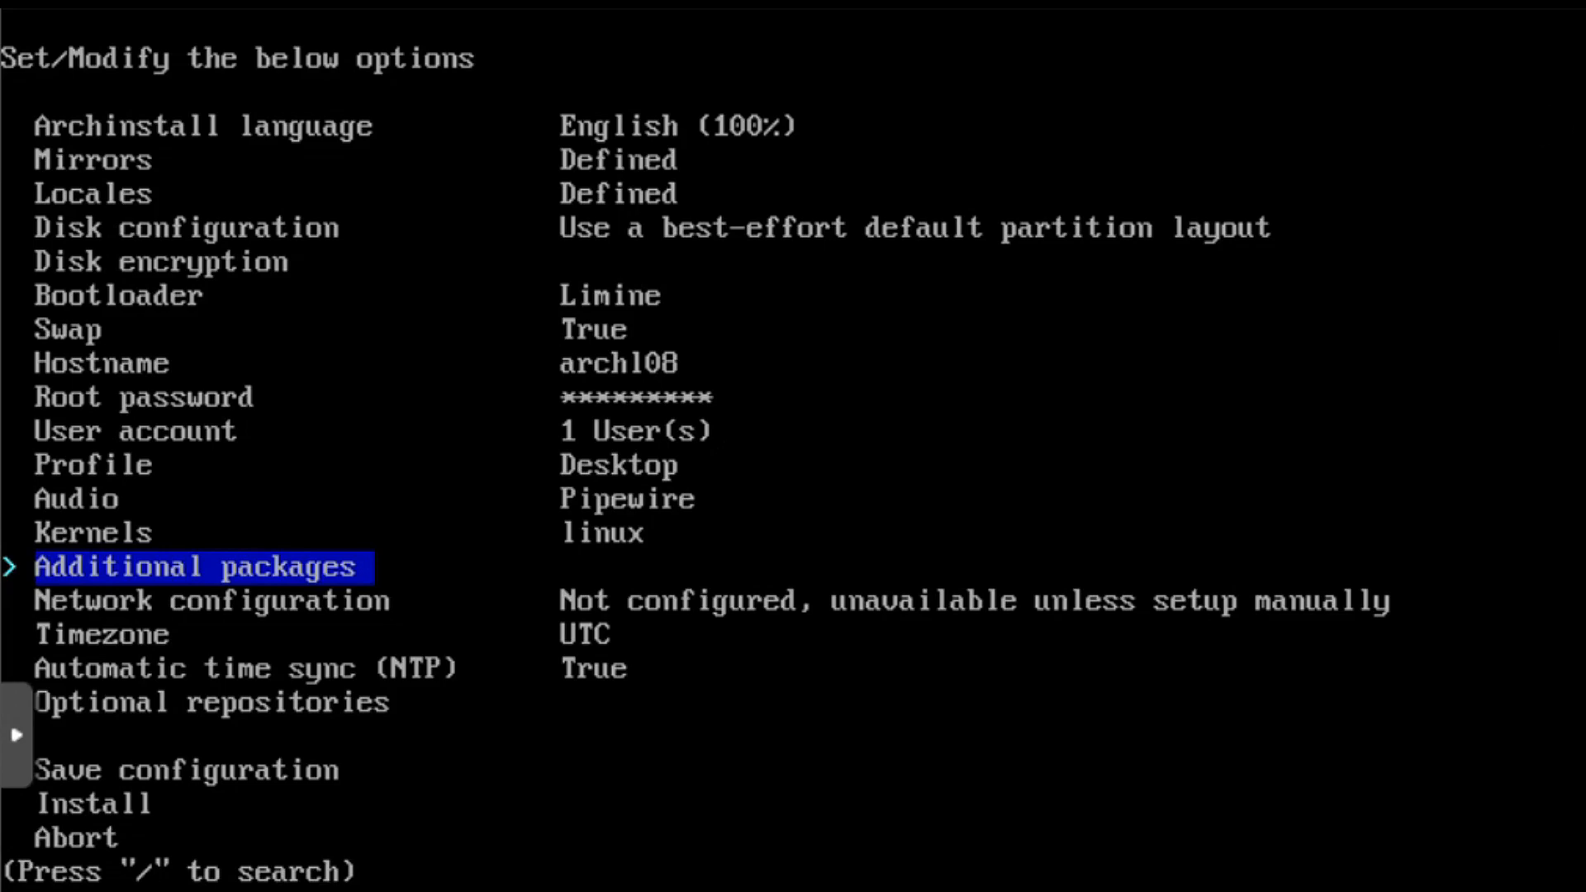
Set the network configuration to use NetworkManager, leaving additional packages empty
{"action": "key", "text": "Down"}
{"action": "key", "text": "Return"}
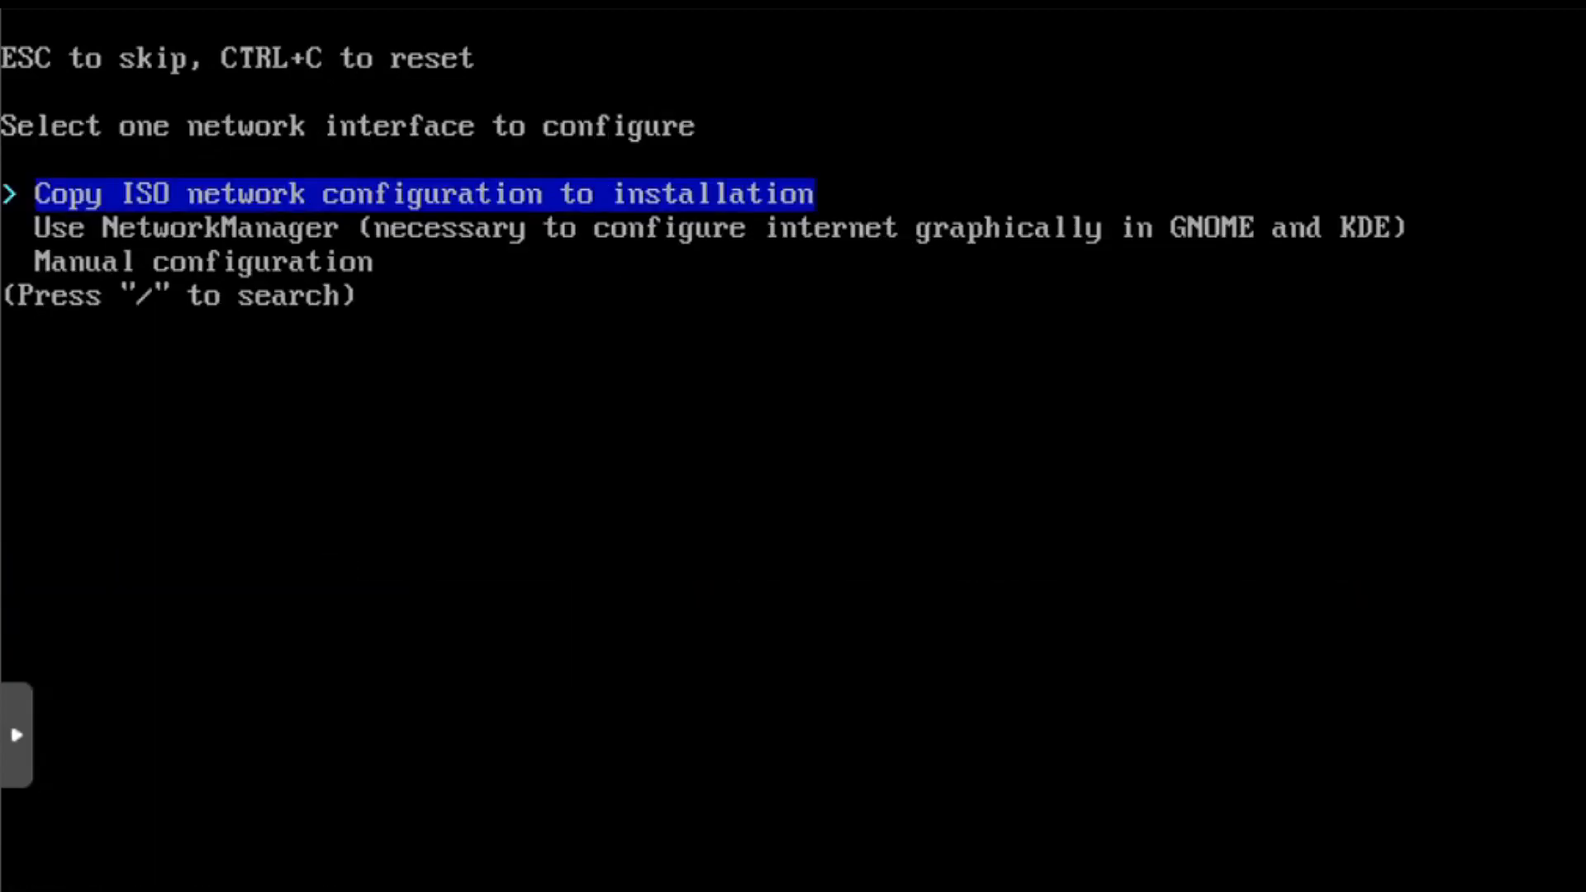
{"action": "key", "text": "Down"}
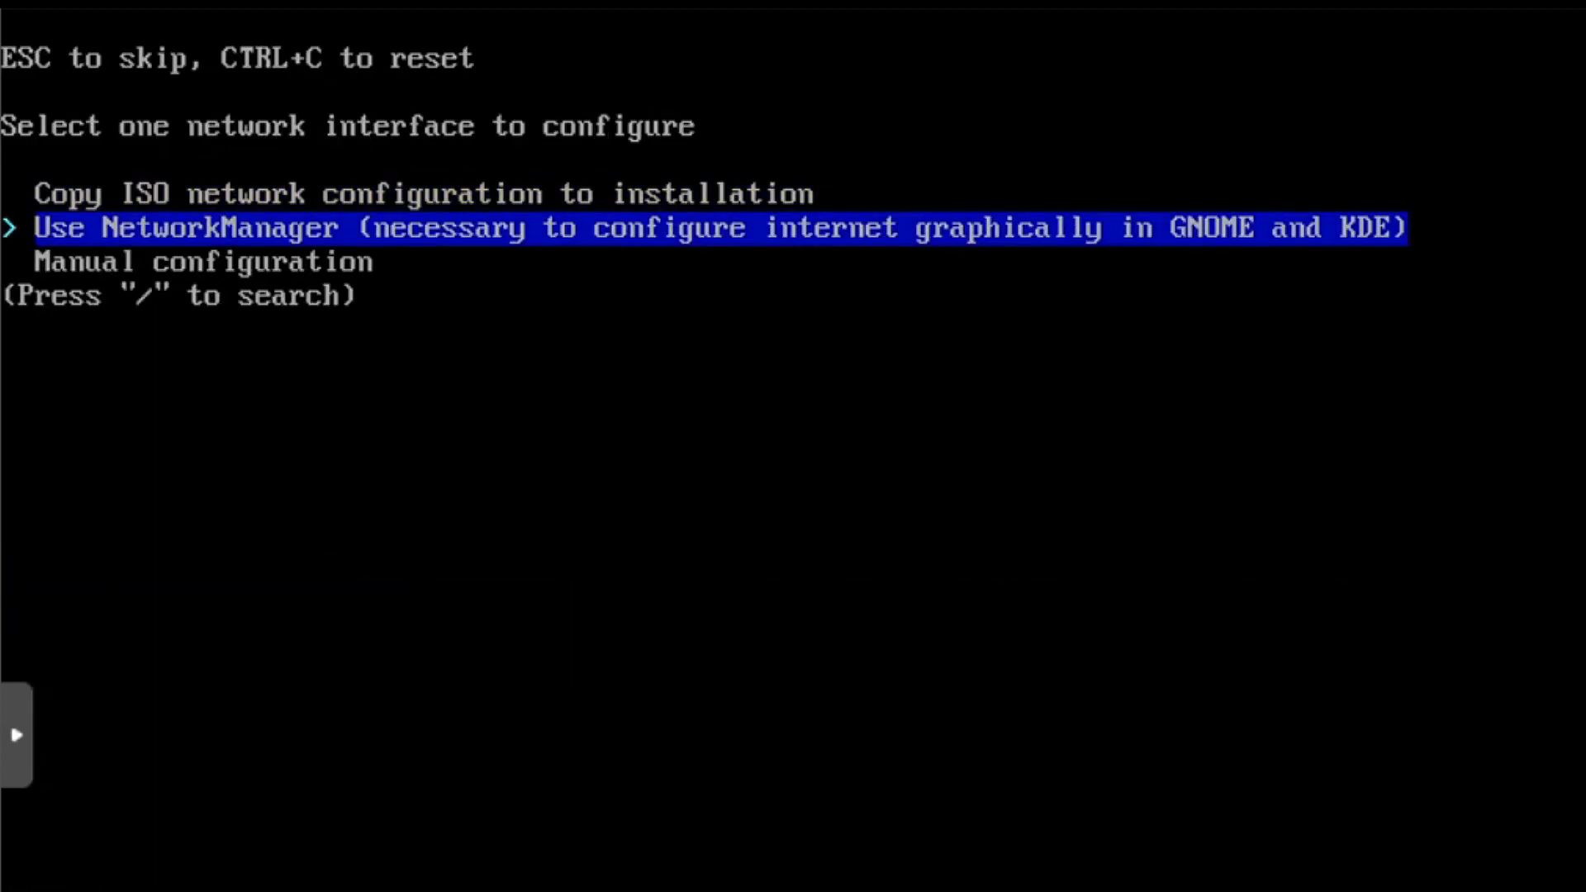
{"action": "key", "text": "Return"}
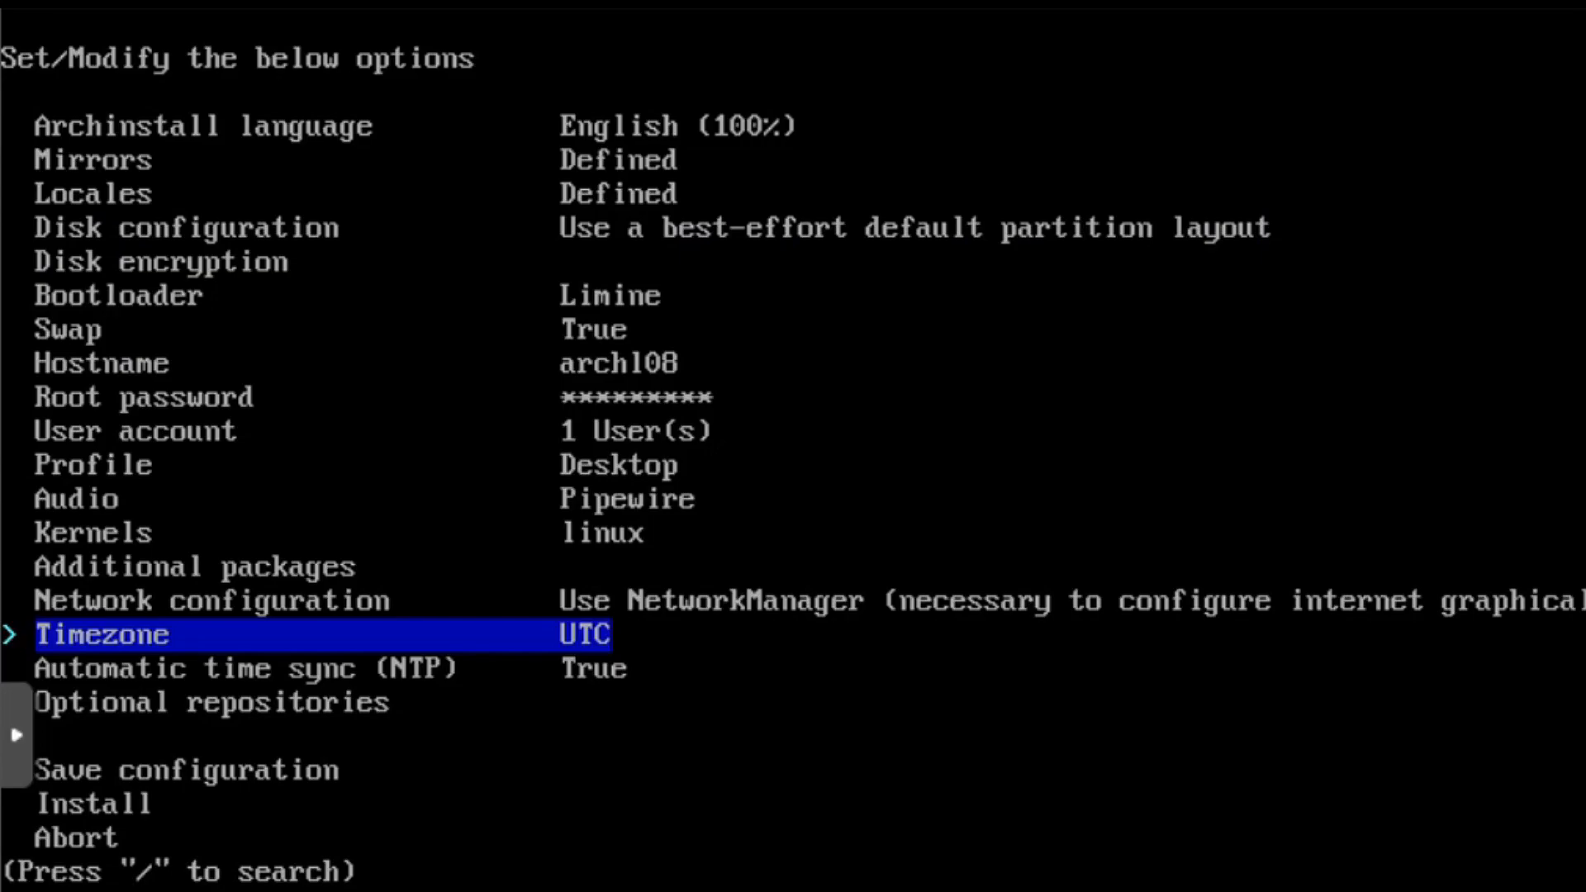
Set the timezone to America/Los_Angeles in the installation options
{"action": "key", "text": "Up"}
{"action": "key", "text": "Return"}
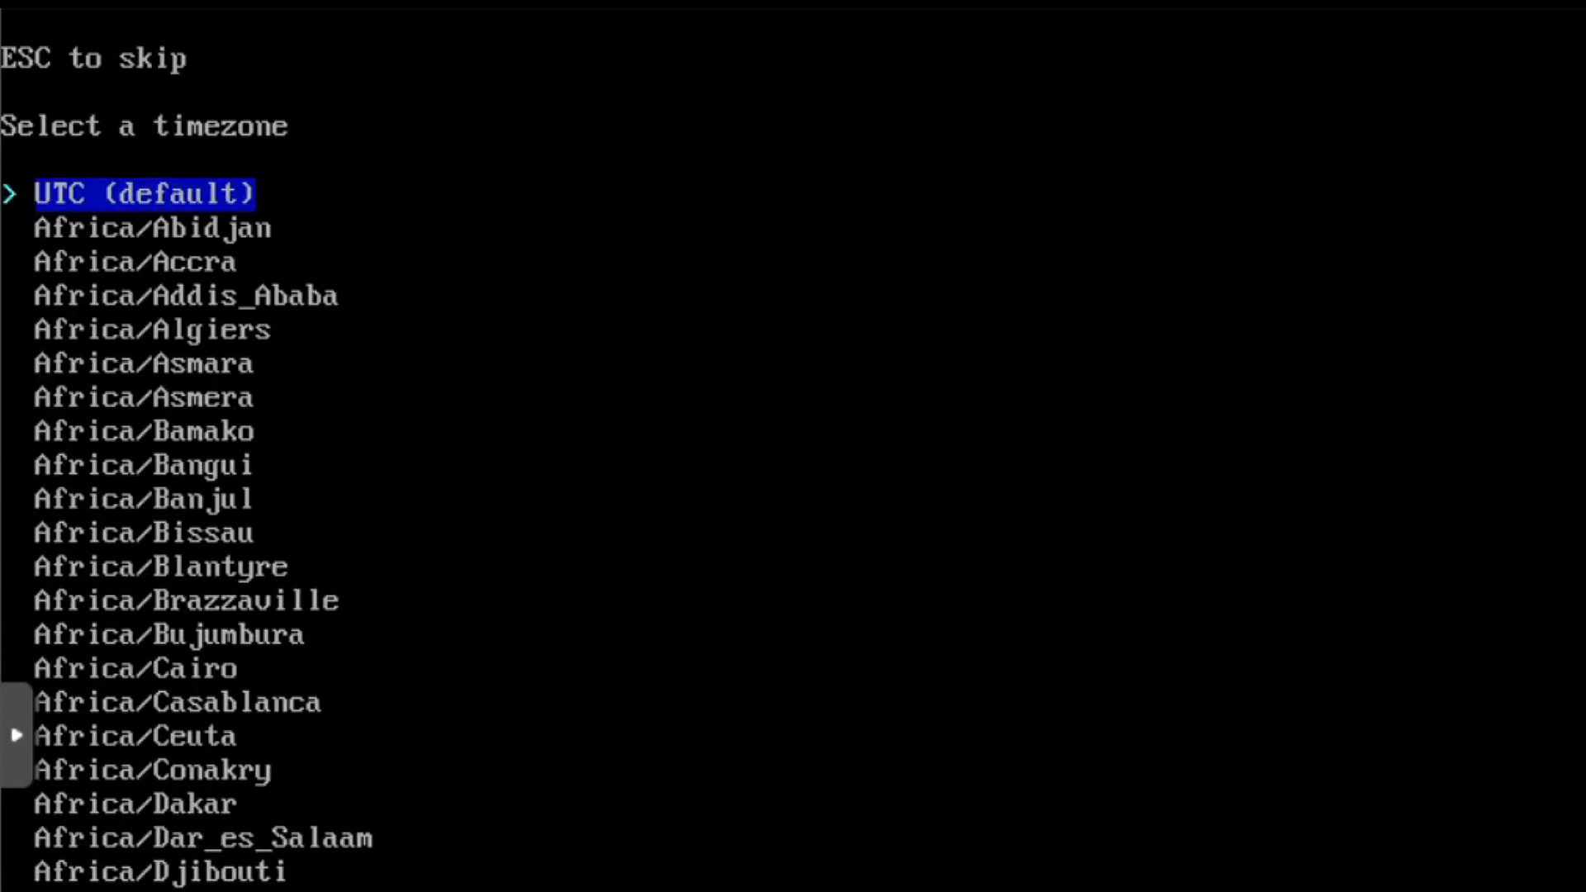
{"action": "key", "text": "Down"}
{"action": "key", "text": "Down"}
{"action": "key", "text": "Down"}
{"action": "key", "text": "Down"}
{"action": "key", "text": "Down"}
{"action": "key", "text": "Down"}
{"action": "key", "text": "Down"}
{"action": "key", "text": "Down"}
{"action": "key", "text": "Down"}
{"action": "key", "text": "Down"}
{"action": "key", "text": "Down"}
{"action": "key", "text": "Down"}
{"action": "key", "text": "Down"}
{"action": "key", "text": "Down"}
{"action": "key", "text": "Down"}
{"action": "key", "text": "Down"}
{"action": "key", "text": "Down"}
{"action": "key", "text": "Down"}
{"action": "key", "text": "Down"}
{"action": "key", "text": "Down"}
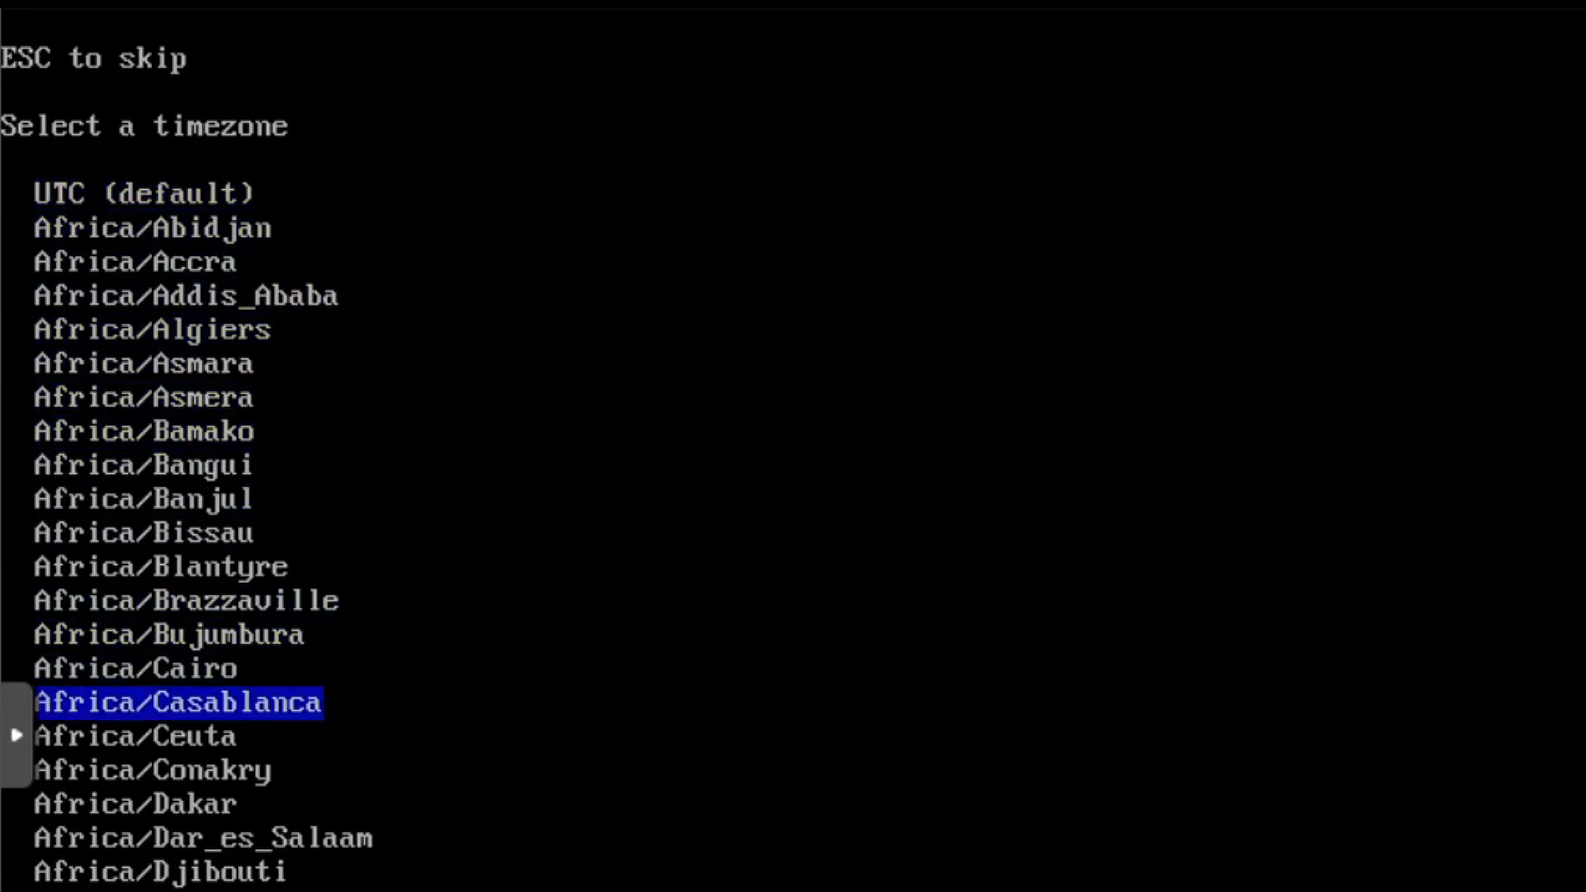
{"action": "key", "text": "Down"}
{"action": "key", "text": "Down"}
{"action": "key", "text": "Down"}
{"action": "key", "text": "Down"}
{"action": "key", "text": "Down"}
{"action": "key", "text": "Down"}
{"action": "key", "text": "Down"}
{"action": "key", "text": "Down"}
{"action": "key", "text": "Down"}
{"action": "key", "text": "Down"}
{"action": "key", "text": "Down"}
{"action": "key", "text": "Down"}
{"action": "key", "text": "Down"}
{"action": "key", "text": "Down"}
{"action": "key", "text": "Down"}
{"action": "key", "text": "Down"}
{"action": "key", "text": "Down"}
{"action": "key", "text": "Down"}
{"action": "key", "text": "Down"}
{"action": "key", "text": "Down"}
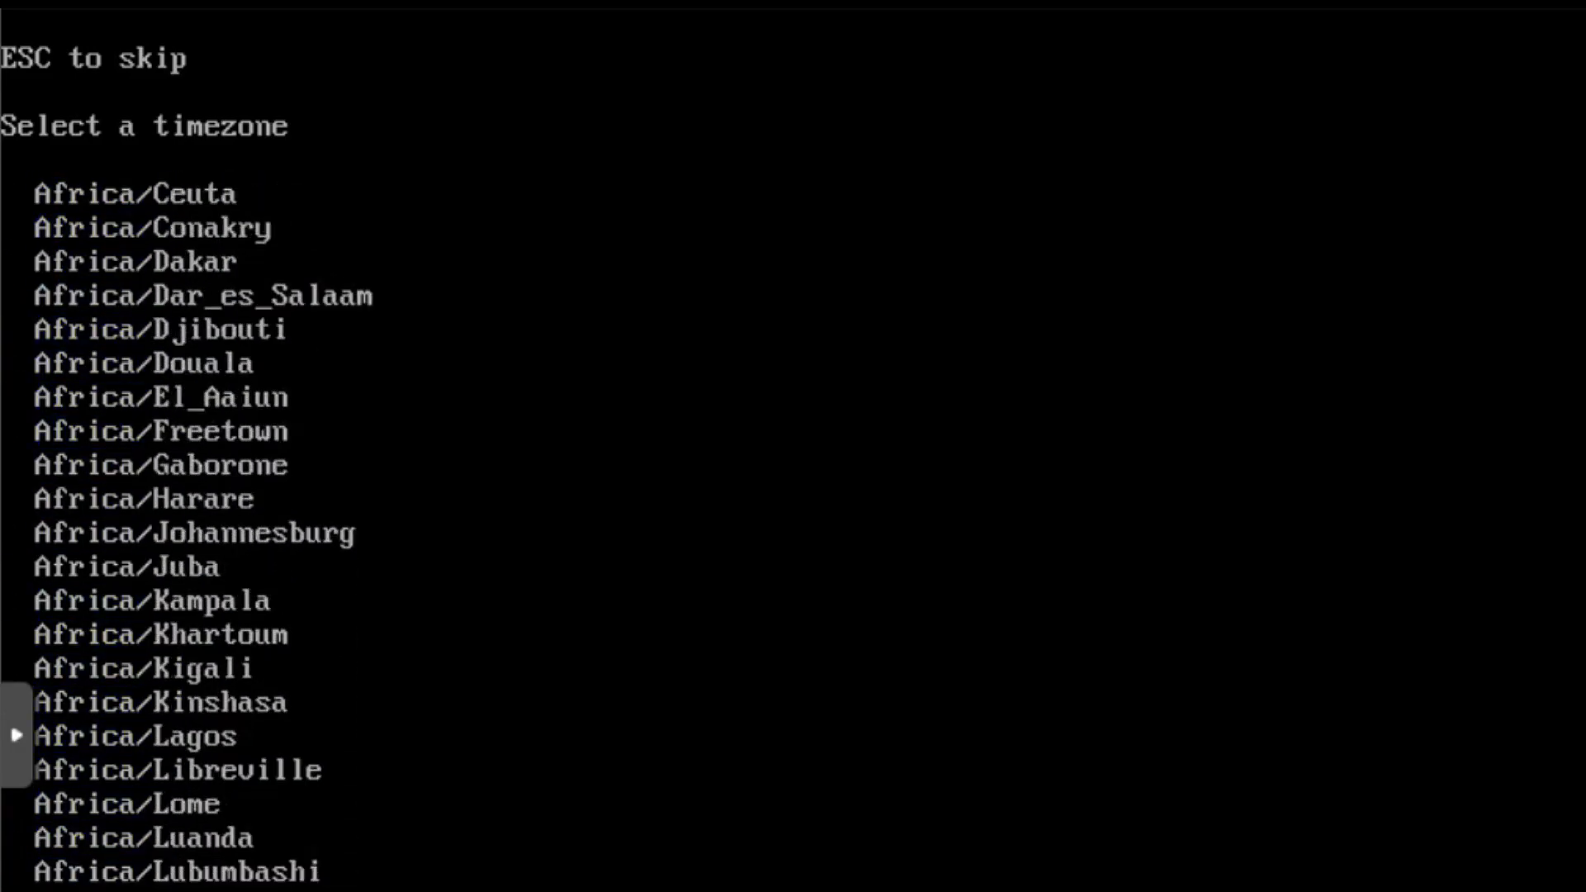
{"action": "key", "text": "Down"}
{"action": "key", "text": "Down"}
{"action": "key", "text": "Down"}
{"action": "key", "text": "Down"}
{"action": "key", "text": "Down"}
{"action": "key", "text": "Down"}
{"action": "key", "text": "Down"}
{"action": "key", "text": "Down"}
{"action": "key", "text": "Down"}
{"action": "key", "text": "Down"}
{"action": "key", "text": "Down"}
{"action": "key", "text": "Down"}
{"action": "key", "text": "Down"}
{"action": "key", "text": "Down"}
{"action": "key", "text": "Down"}
{"action": "key", "text": "Down"}
{"action": "key", "text": "Down"}
{"action": "key", "text": "Down"}
{"action": "key", "text": "Down"}
{"action": "key", "text": "Down"}
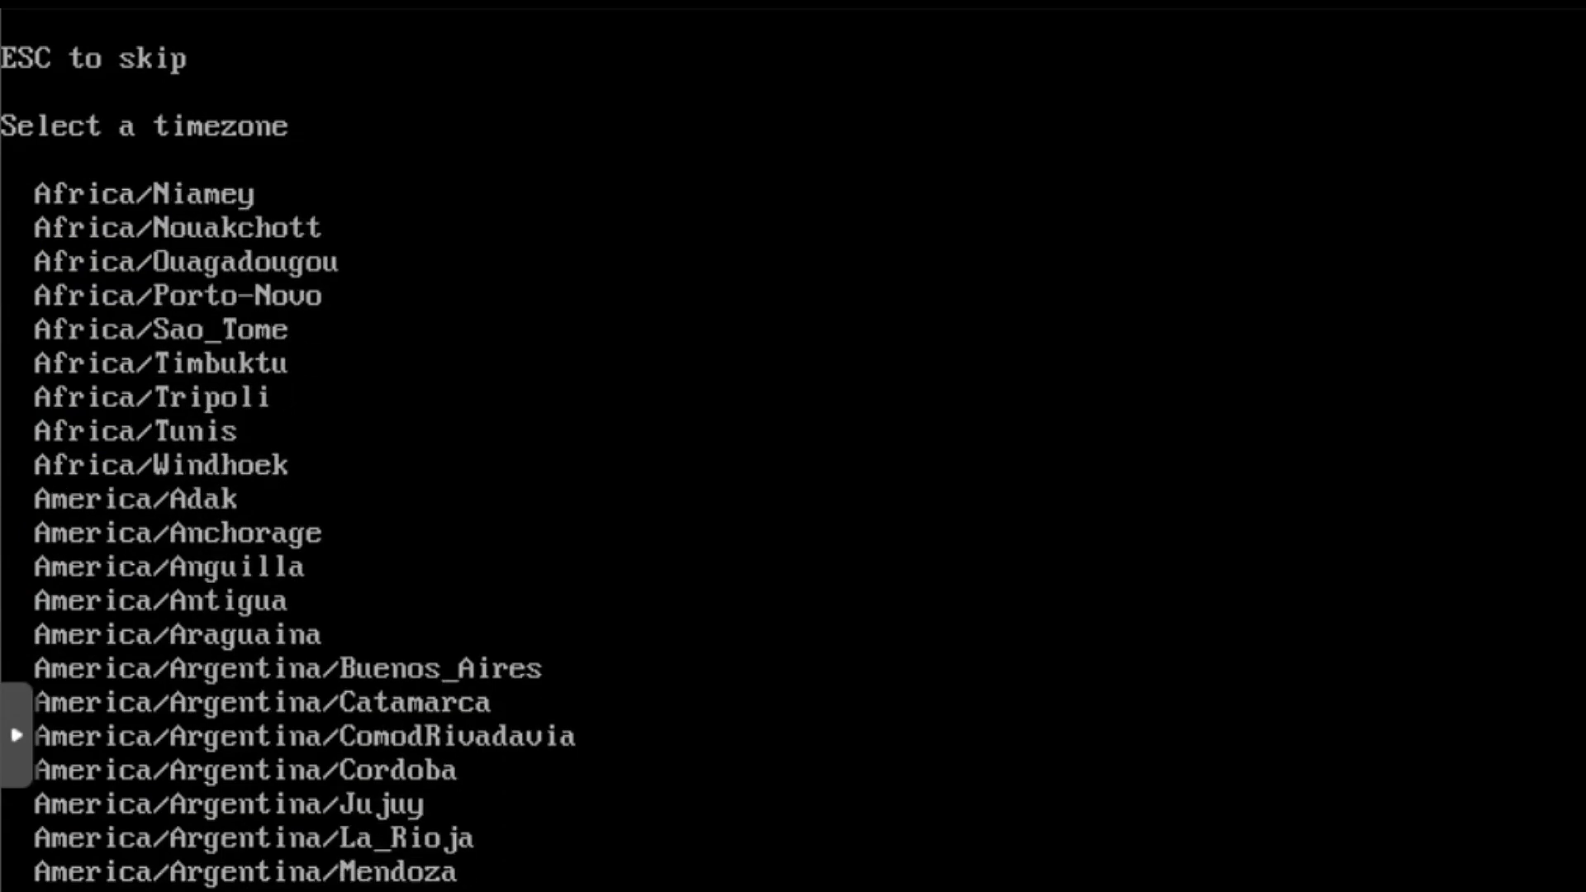
{"action": "key", "text": "Down"}
{"action": "key", "text": "Down"}
{"action": "key", "text": "Down"}
{"action": "key", "text": "Down"}
{"action": "key", "text": "Down"}
{"action": "key", "text": "Down"}
{"action": "key", "text": "Down"}
{"action": "key", "text": "Down"}
{"action": "key", "text": "Down"}
{"action": "key", "text": "Down"}
{"action": "key", "text": "Down"}
{"action": "key", "text": "Down"}
{"action": "key", "text": "Down"}
{"action": "key", "text": "Down"}
{"action": "key", "text": "Down"}
{"action": "key", "text": "Down"}
{"action": "key", "text": "Down"}
{"action": "key", "text": "Down"}
{"action": "key", "text": "Down"}
{"action": "key", "text": "Down"}
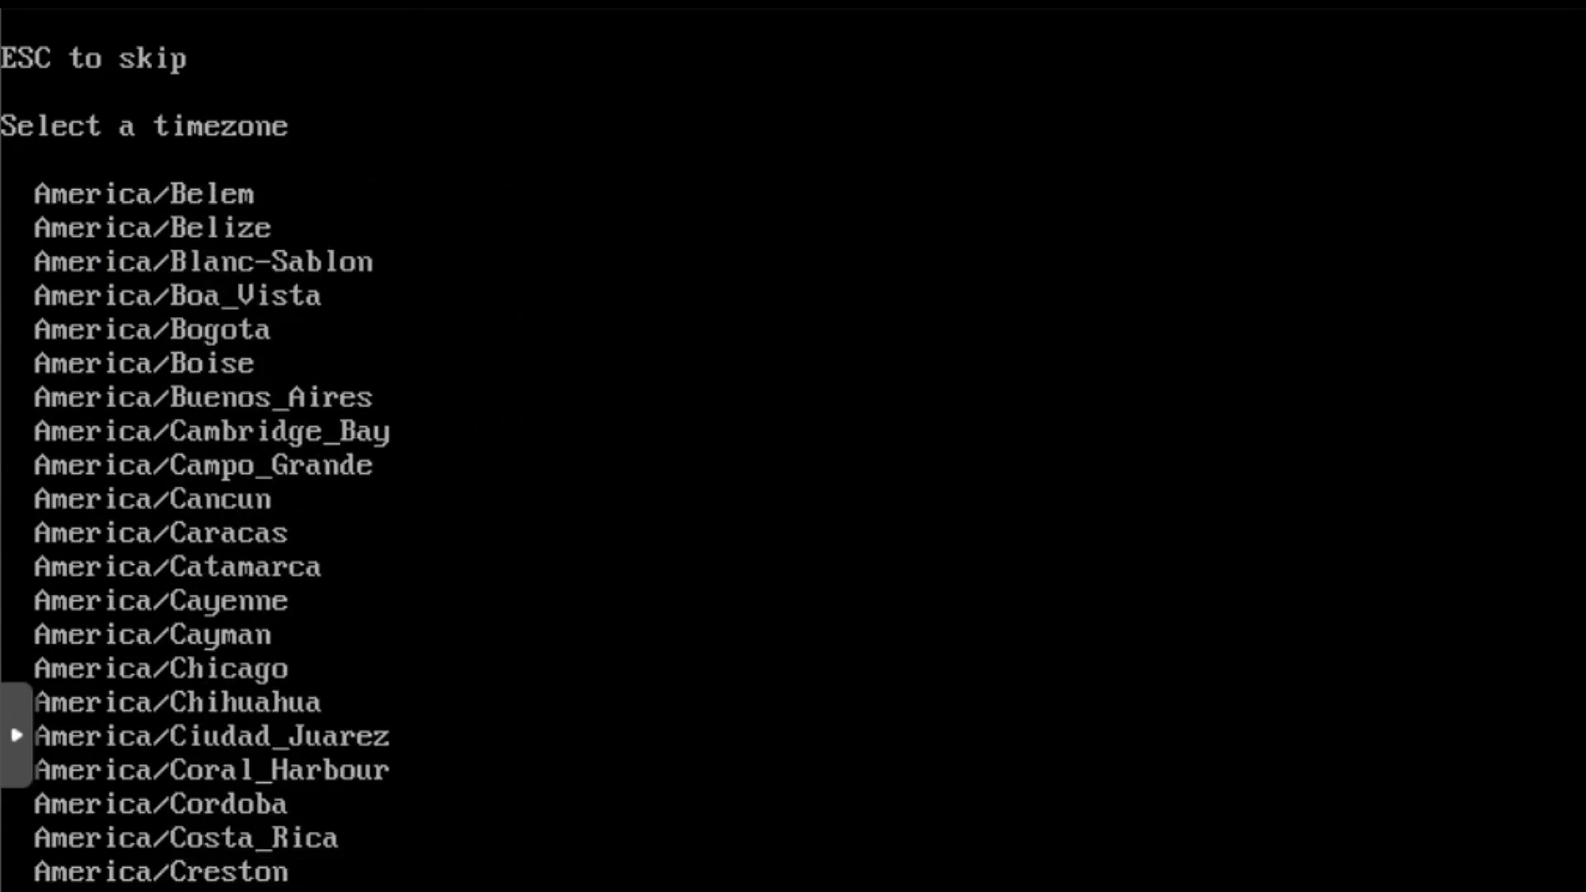
{"action": "key", "text": "Down"}
{"action": "key", "text": "Down"}
{"action": "key", "text": "Down"}
{"action": "key", "text": "Down"}
{"action": "key", "text": "Down"}
{"action": "key", "text": "Down"}
{"action": "key", "text": "Down"}
{"action": "key", "text": "Down"}
{"action": "key", "text": "Down"}
{"action": "key", "text": "Down"}
{"action": "key", "text": "Down"}
{"action": "key", "text": "Down"}
{"action": "key", "text": "Down"}
{"action": "key", "text": "Down"}
{"action": "key", "text": "Down"}
{"action": "key", "text": "Down"}
{"action": "key", "text": "Down"}
{"action": "key", "text": "Down"}
{"action": "key", "text": "Down"}
{"action": "key", "text": "Down"}
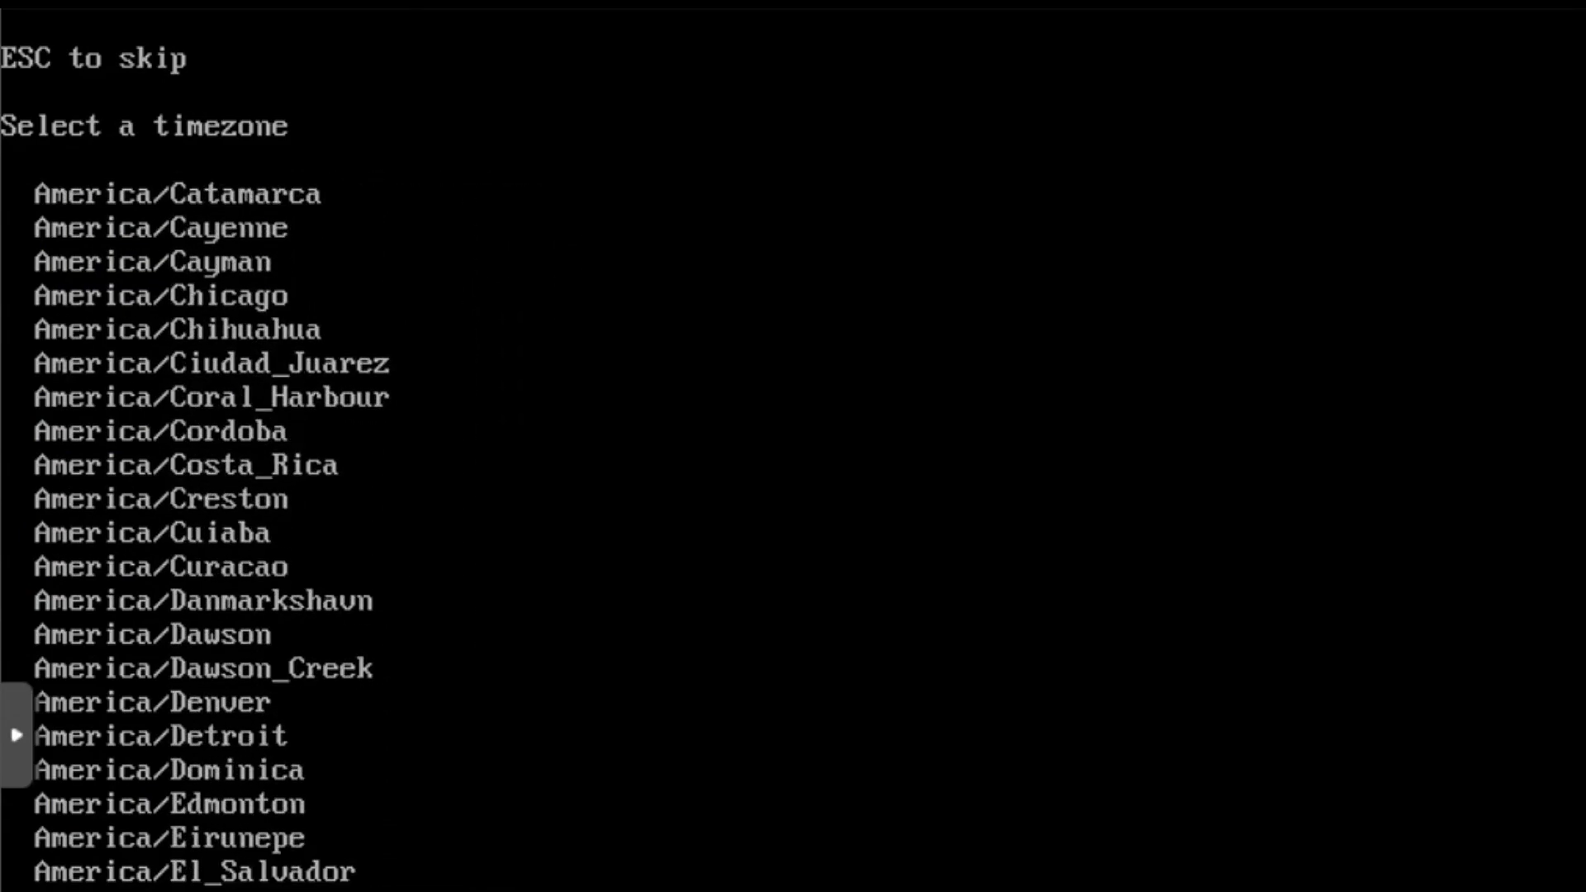
{"action": "key", "text": "Down"}
{"action": "key", "text": "Down"}
{"action": "key", "text": "Down"}
{"action": "key", "text": "Down"}
{"action": "key", "text": "Down"}
{"action": "key", "text": "Down"}
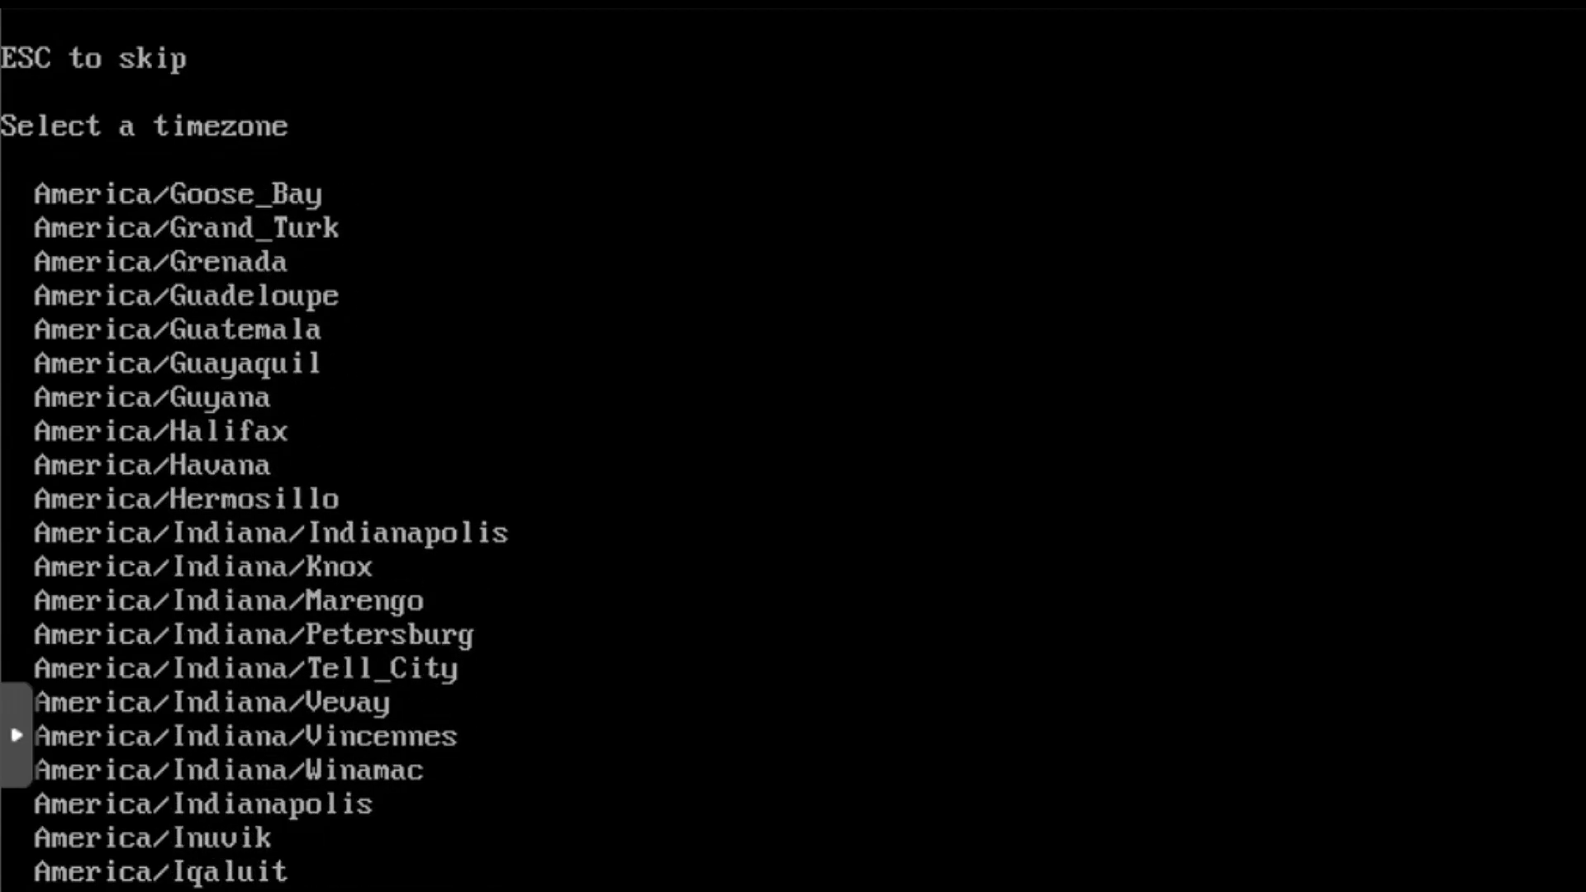
{"action": "key", "text": "Escape"}
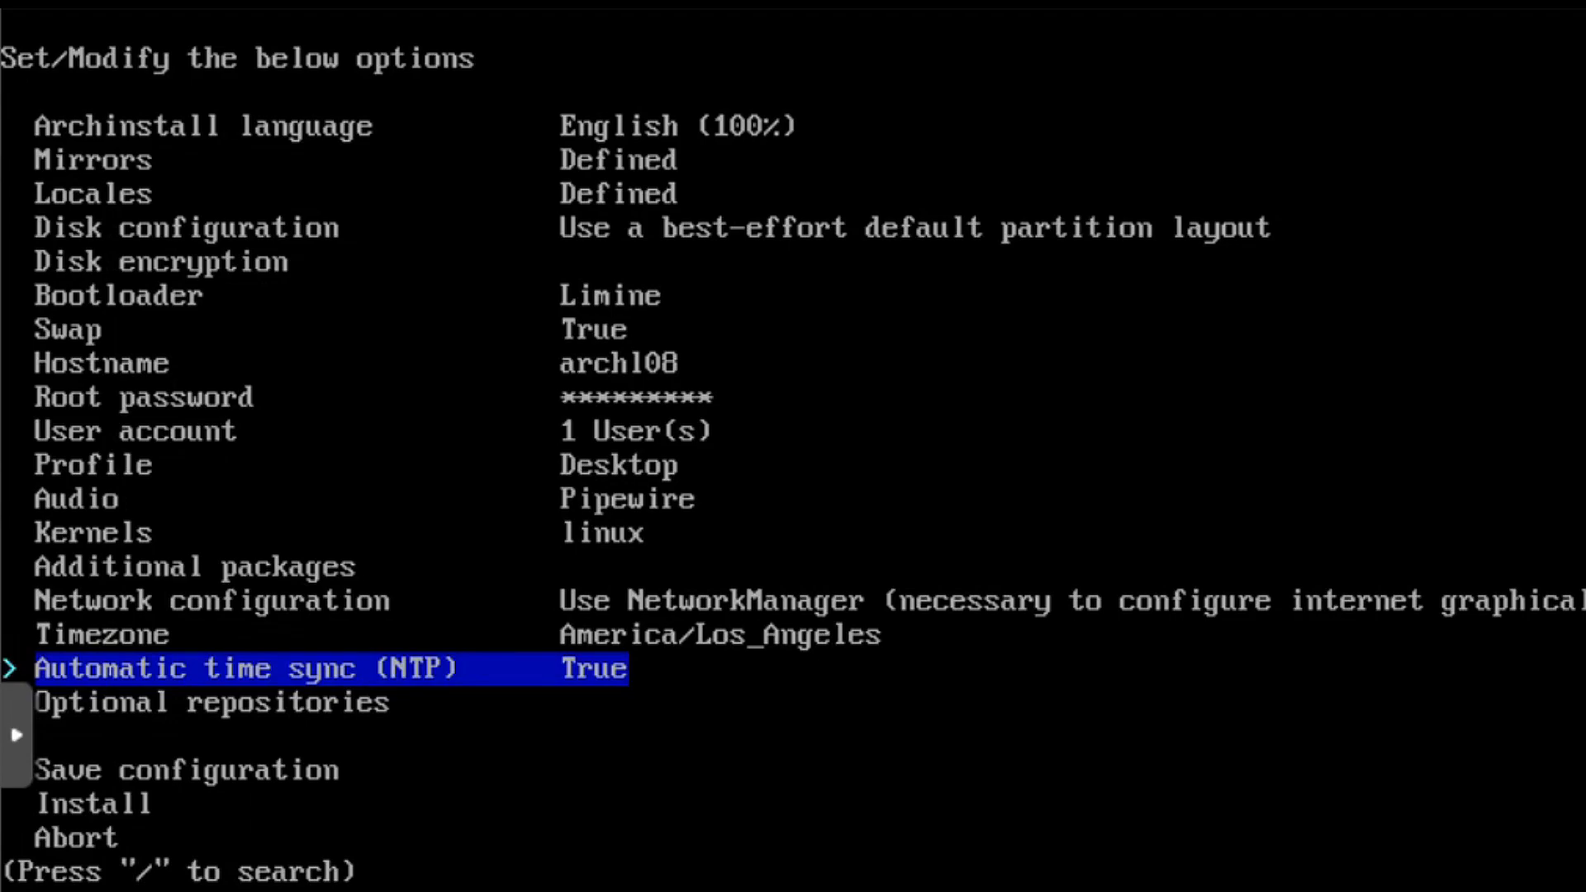
Enable the multilib optional repository, leaving testing disabled, and return to the main installation options
{"action": "key", "text": "Down"}
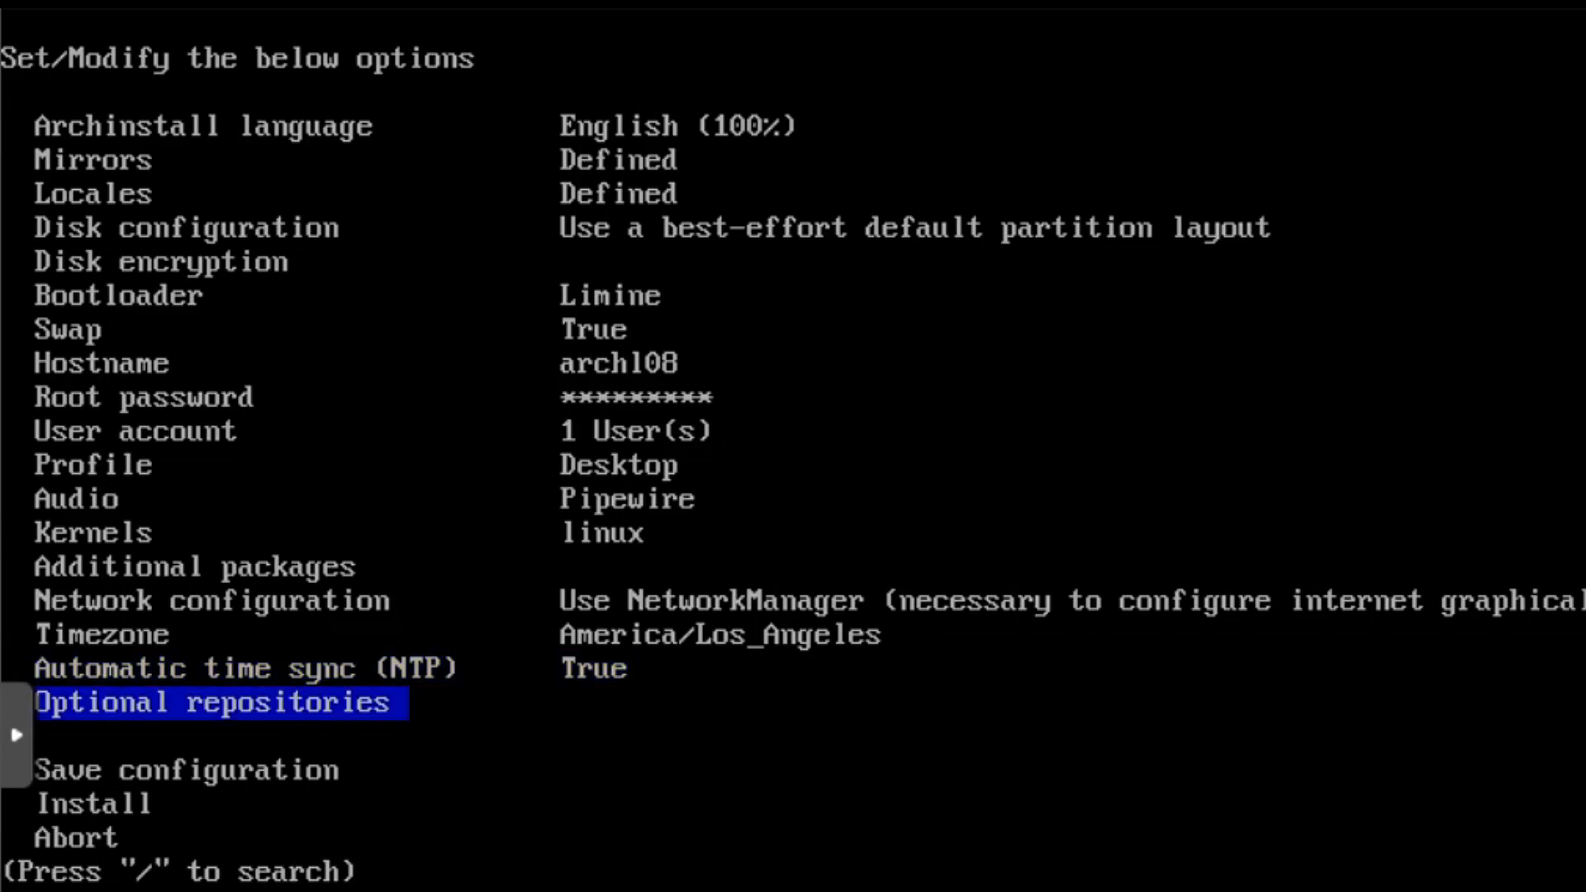
{"action": "key", "text": "Return"}
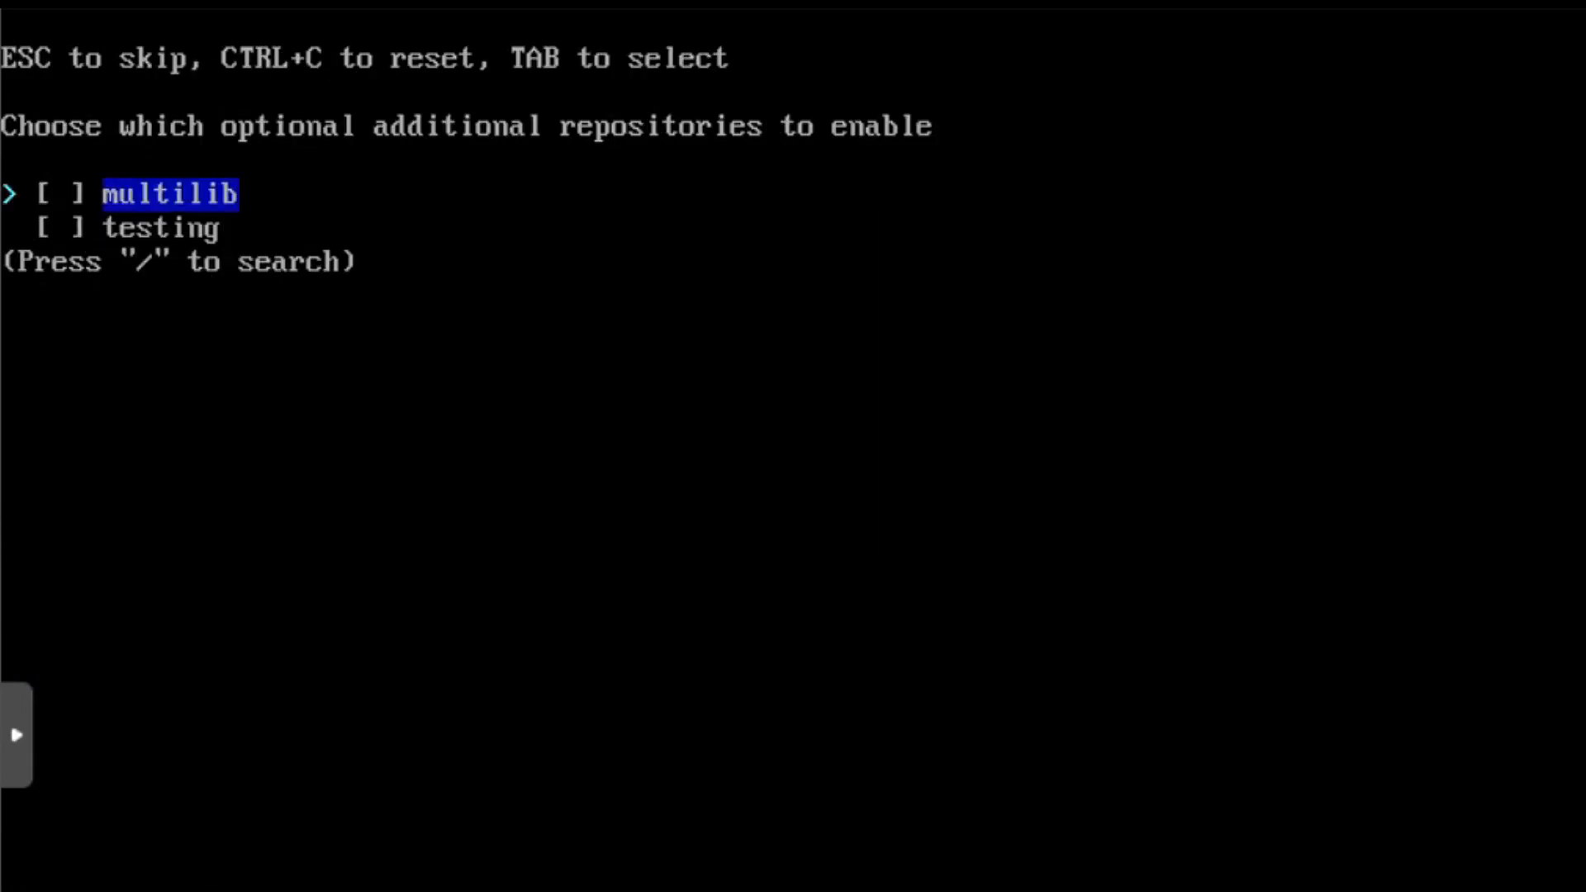
{"action": "key", "text": "Tab"}
{"action": "key", "text": "Down"}
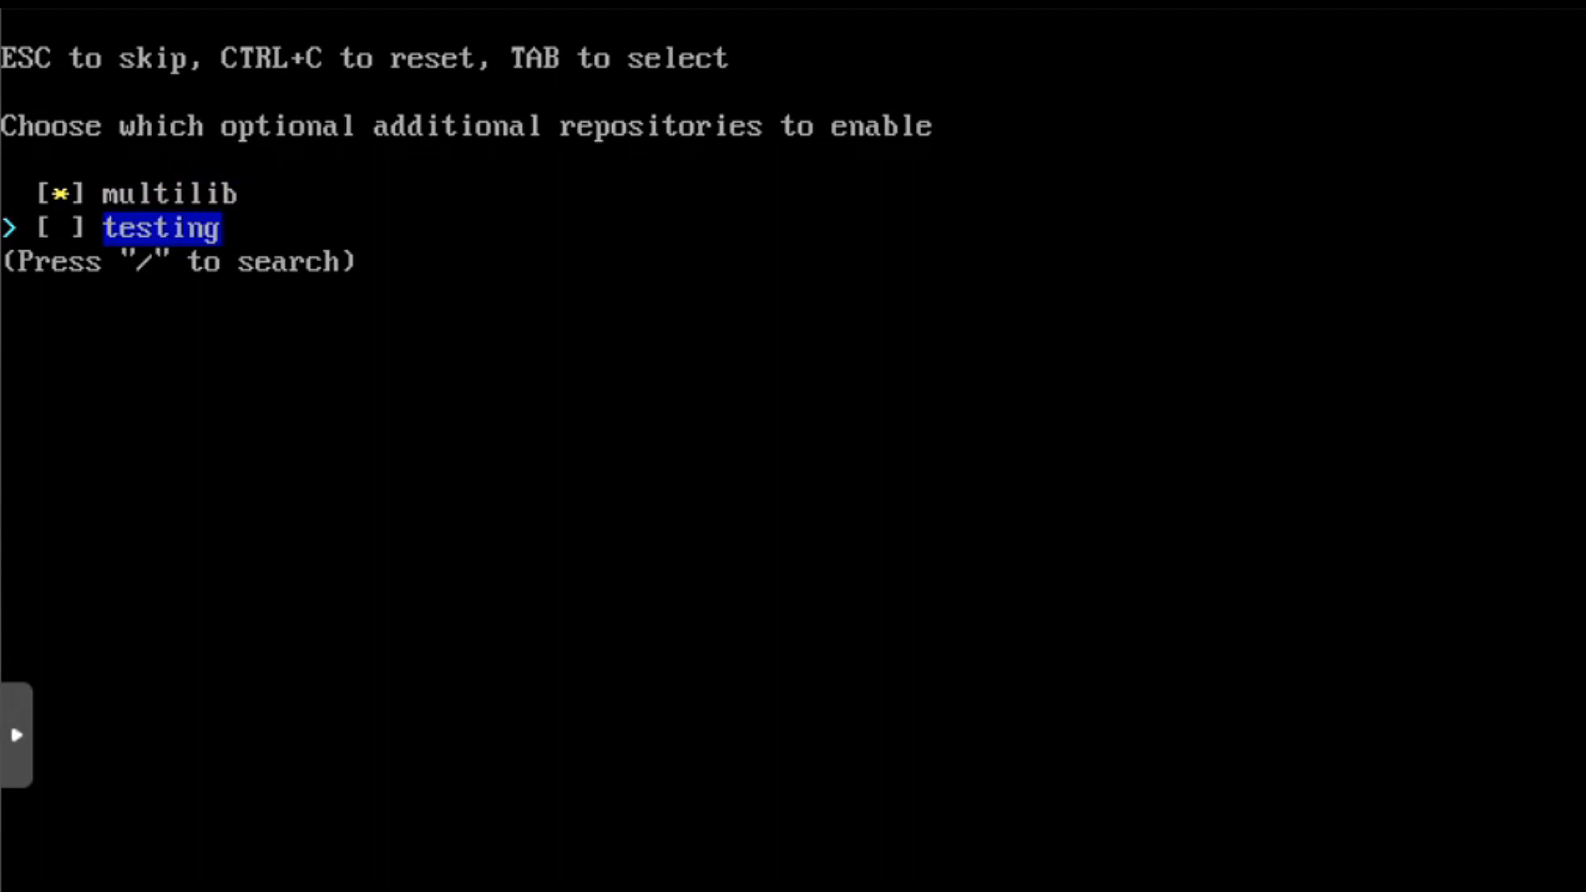
{"action": "key", "text": "Up"}
{"action": "key", "text": "Return"}
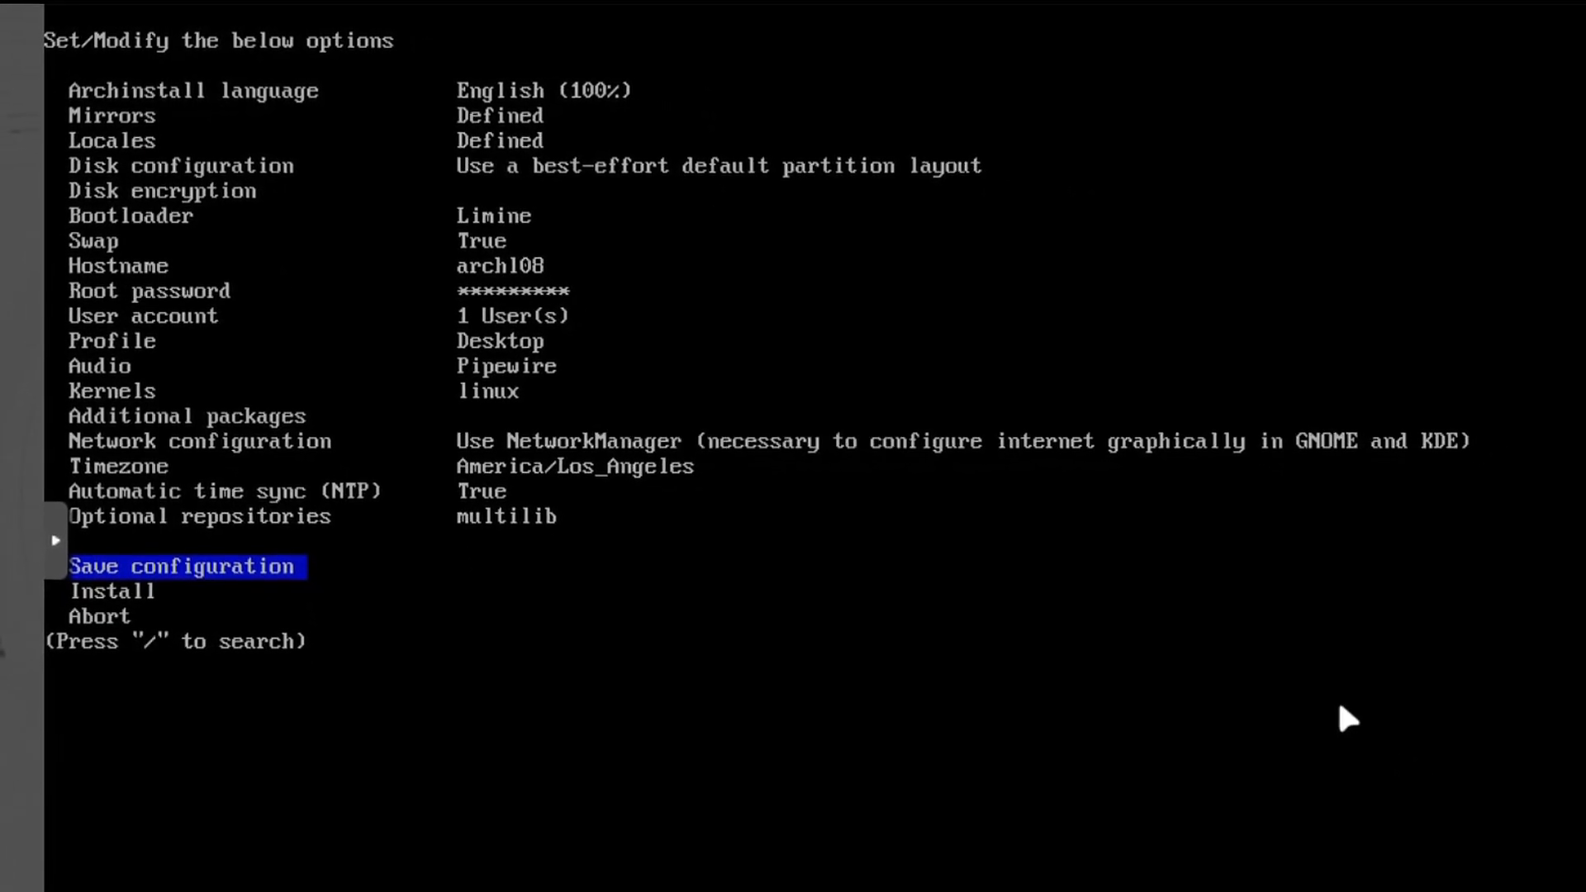
Start the installation and continue past the configuration summary
{"action": "key", "text": "Down"}
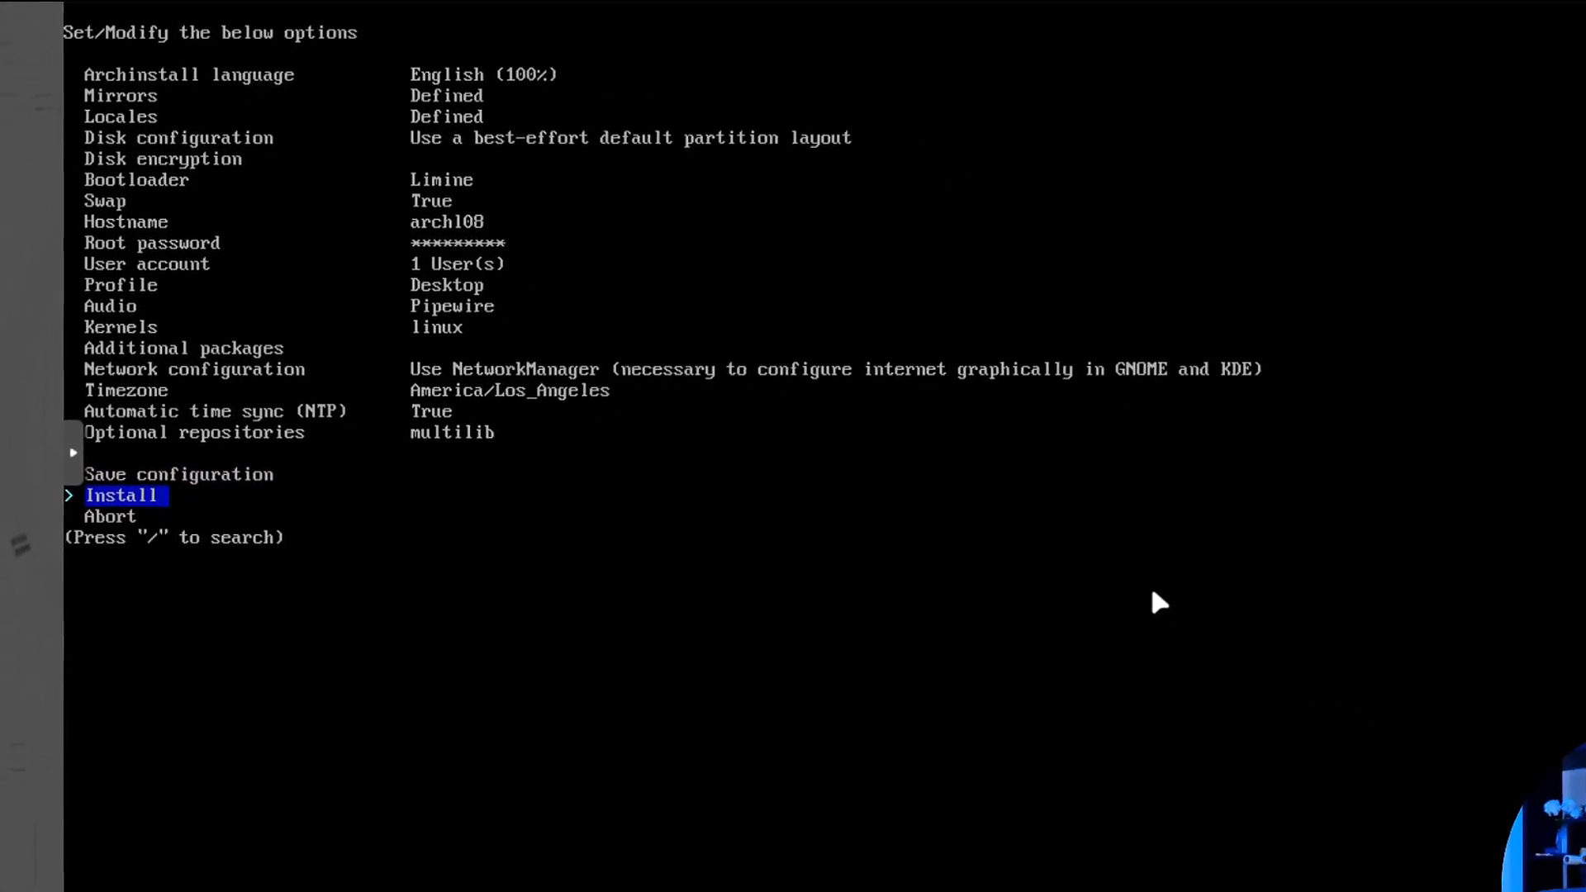
{"action": "key", "text": "Return"}
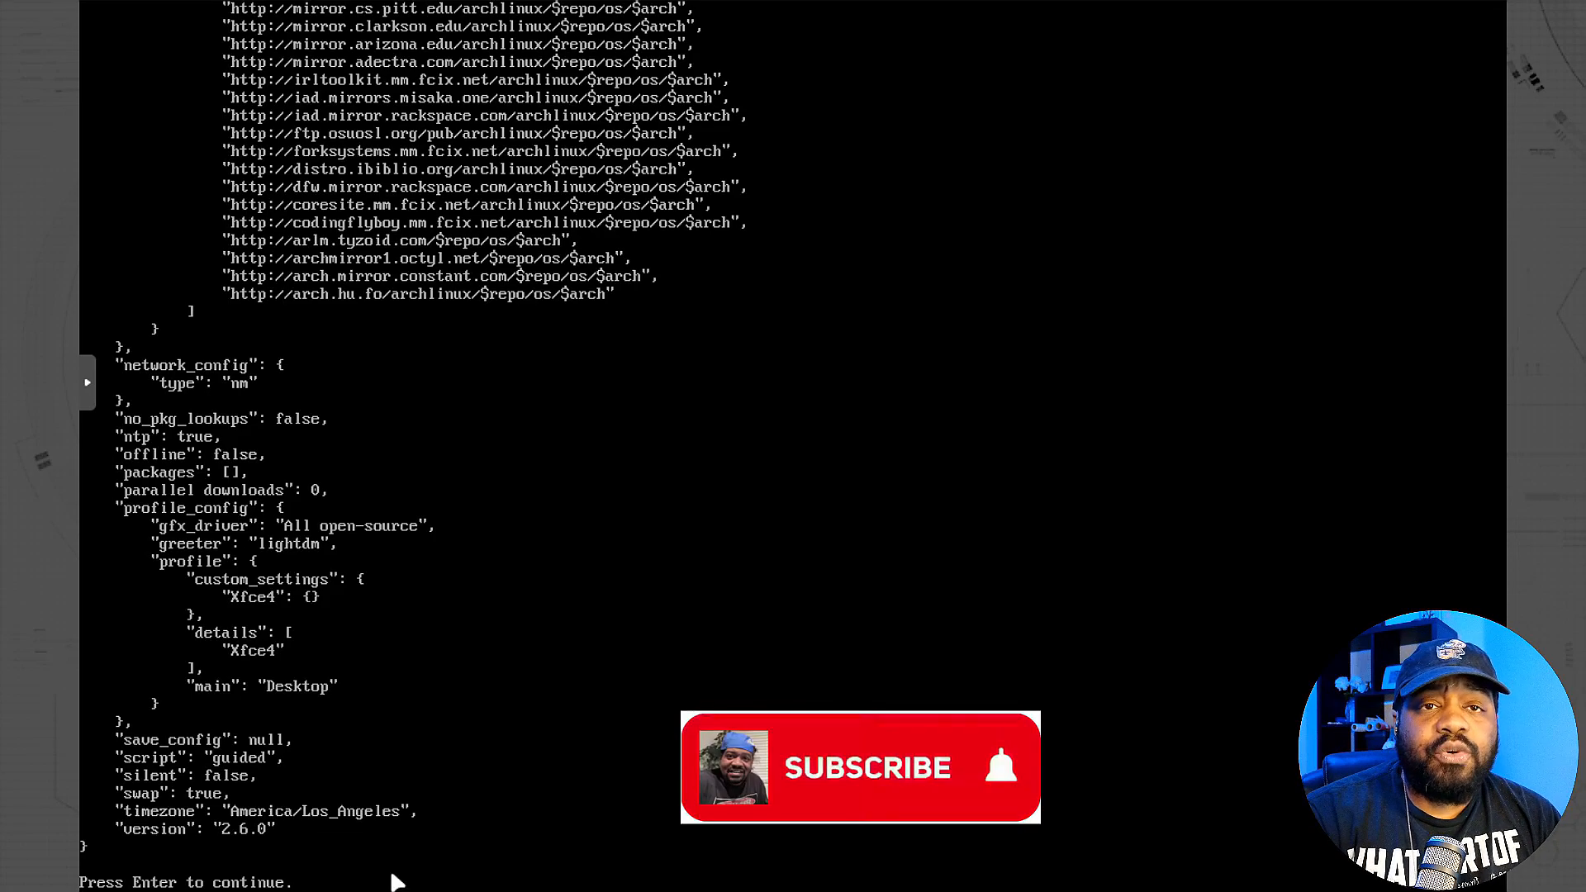
{"action": "key", "text": "Return"}
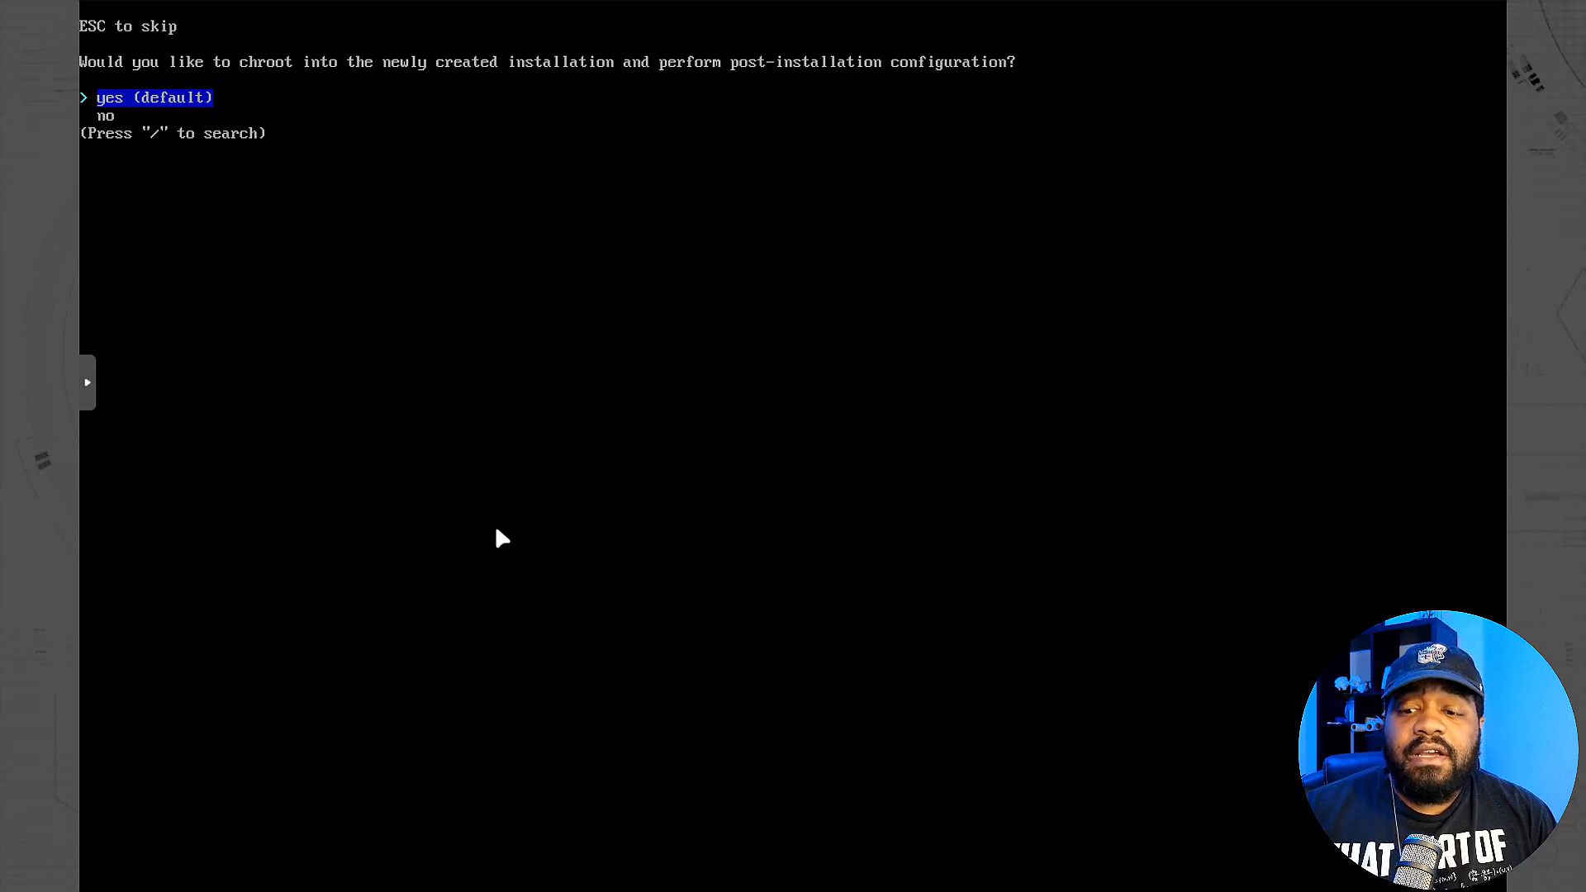
Decline the chroot for post-installation configuration and restart the machine with the reboot command
{"action": "key", "text": "Down"}
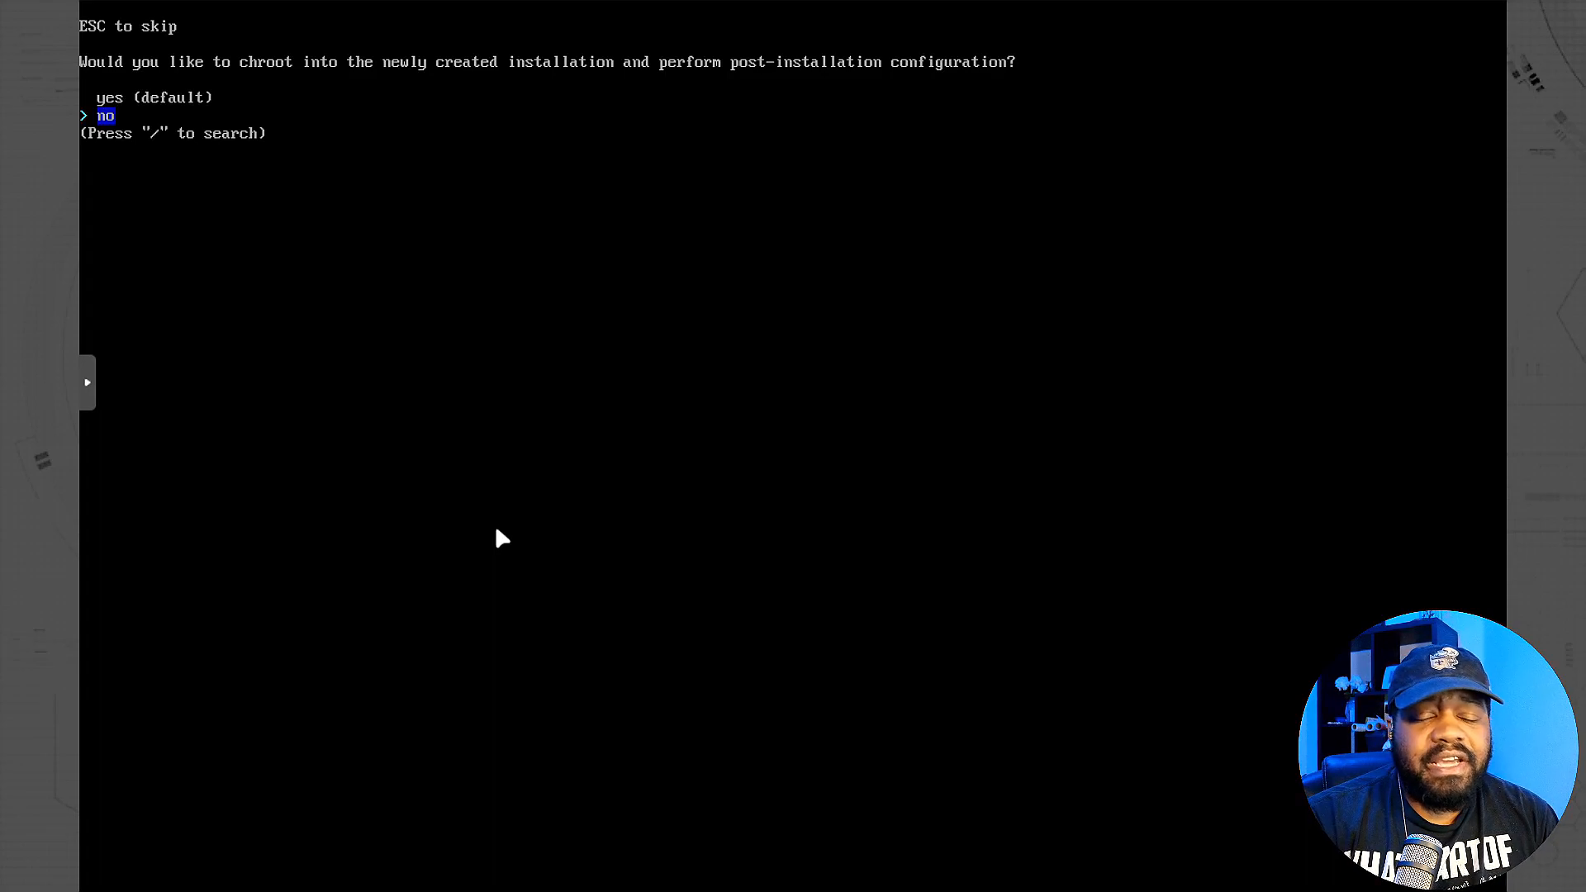
{"action": "key", "text": "Return"}
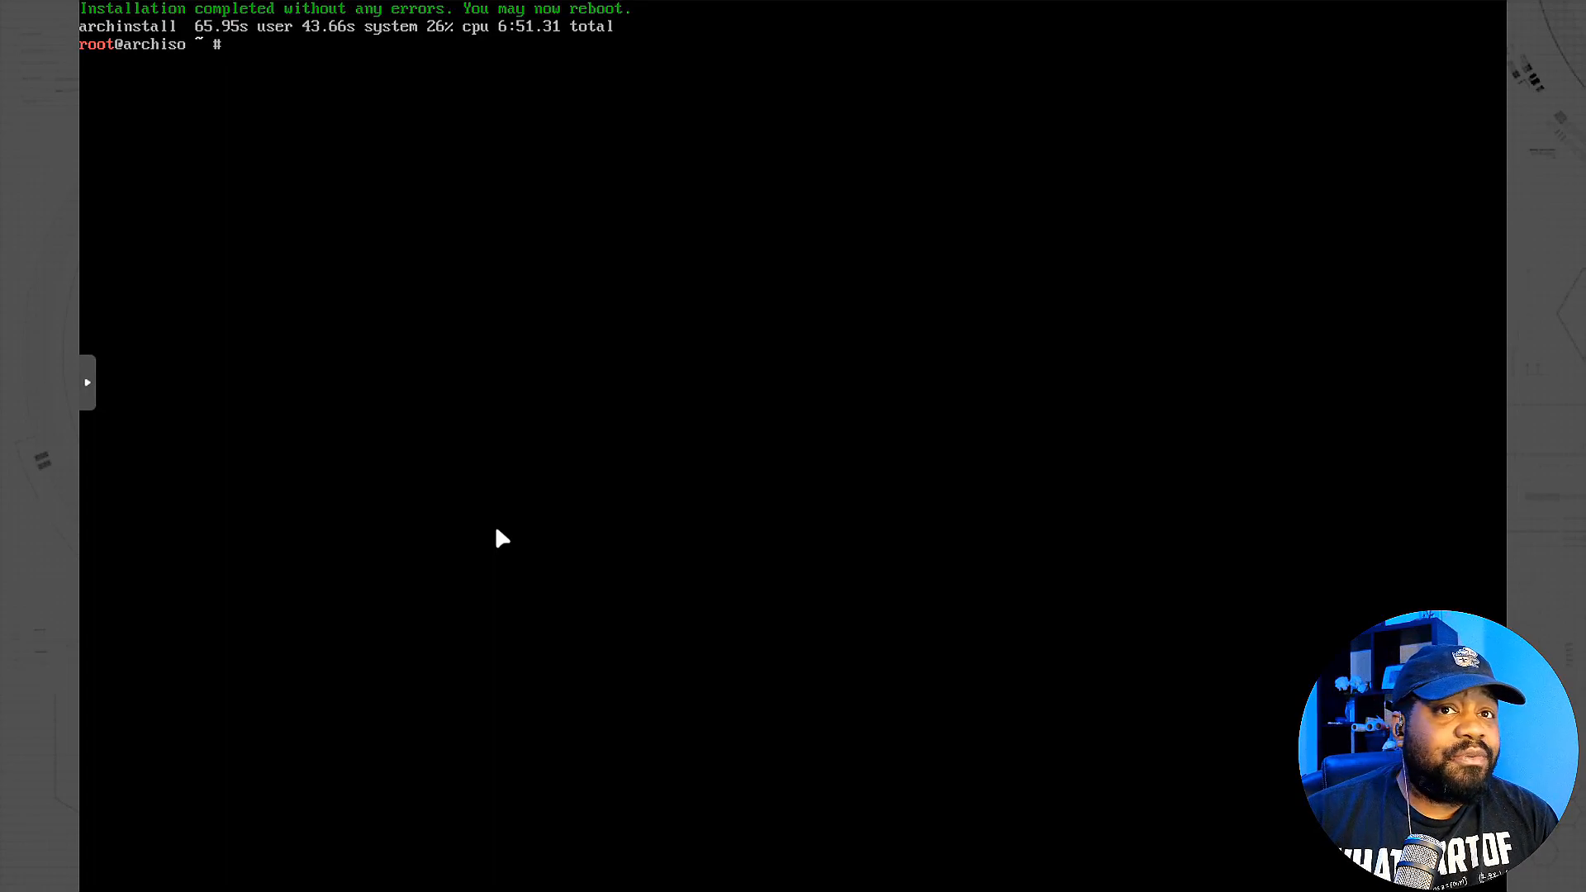
{"action": "type", "text": "r"}
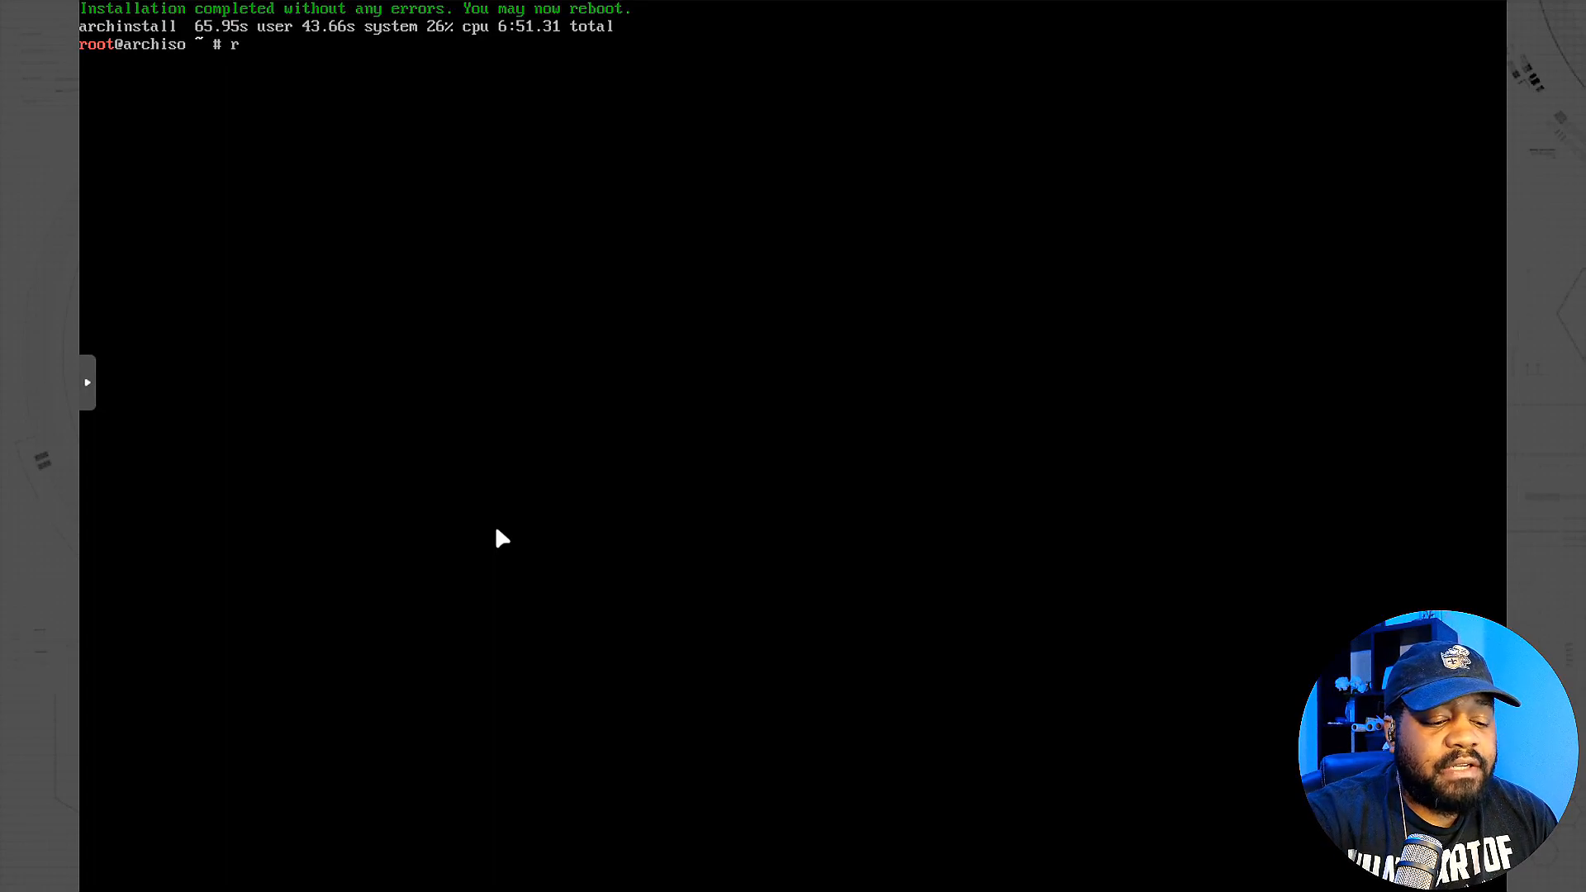
{"action": "type", "text": "eboot"}
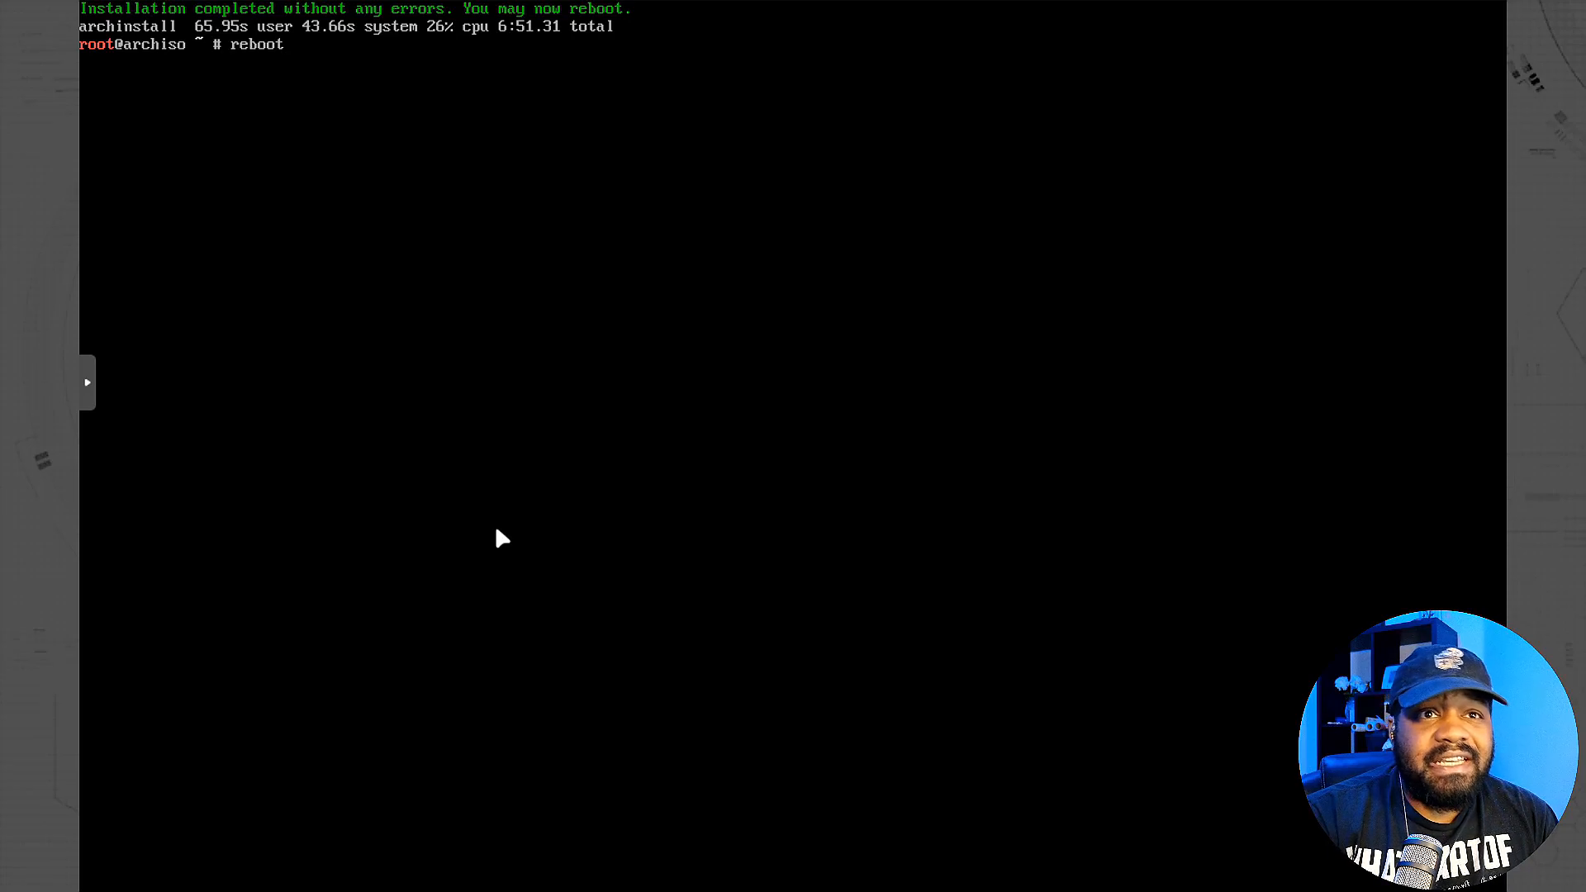
{"action": "key", "text": "Return"}
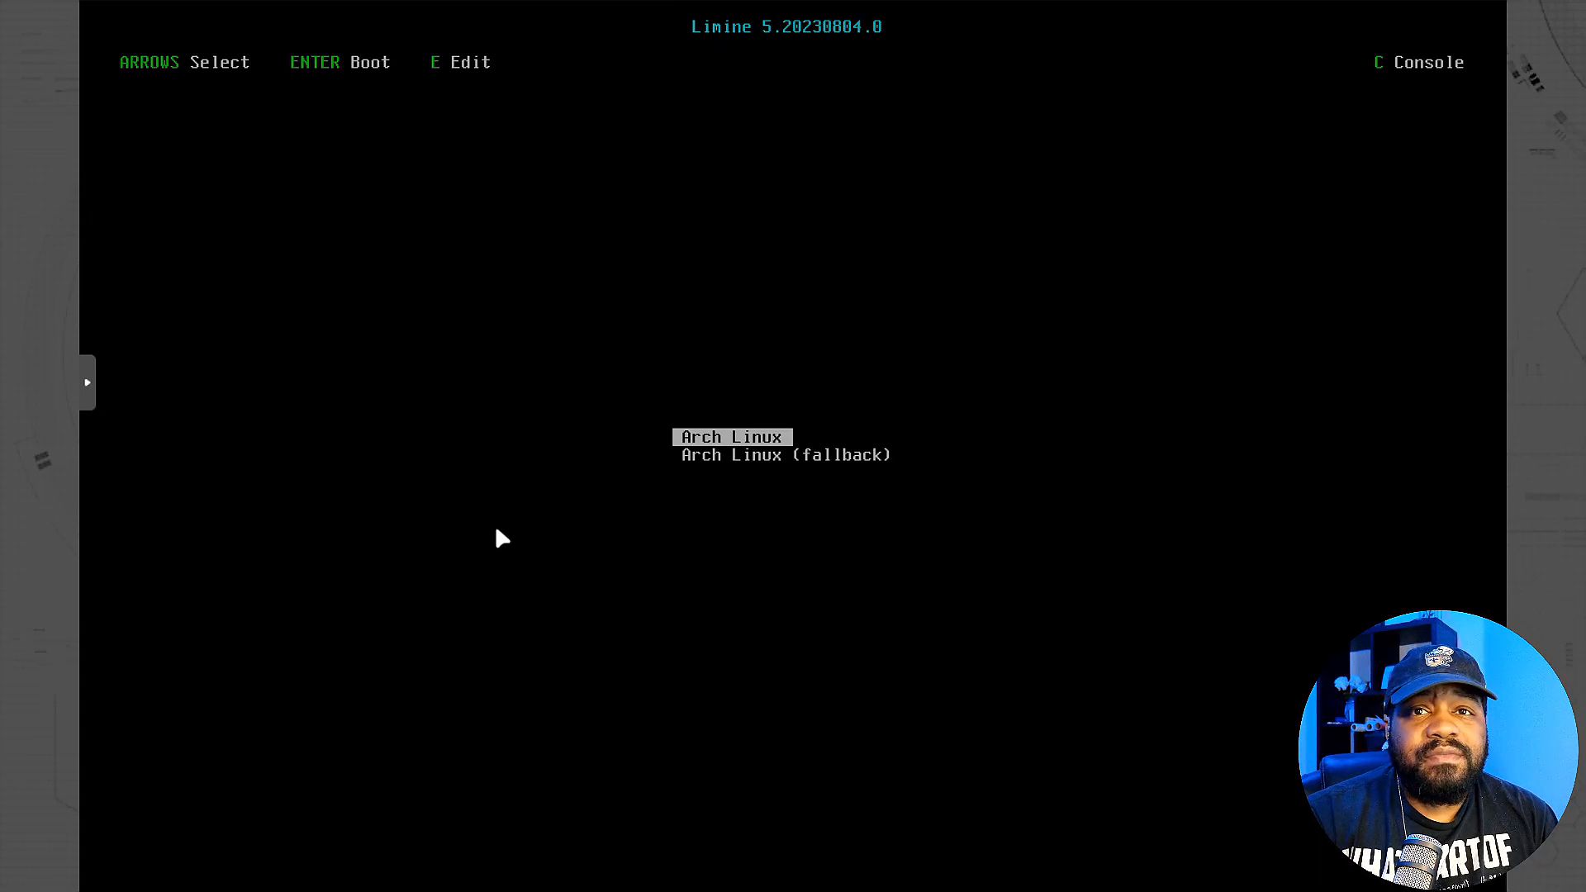
Boot the regular Arch Linux entry in the Limine boot menu instead of the fallback entry
{"action": "key", "text": "Down"}
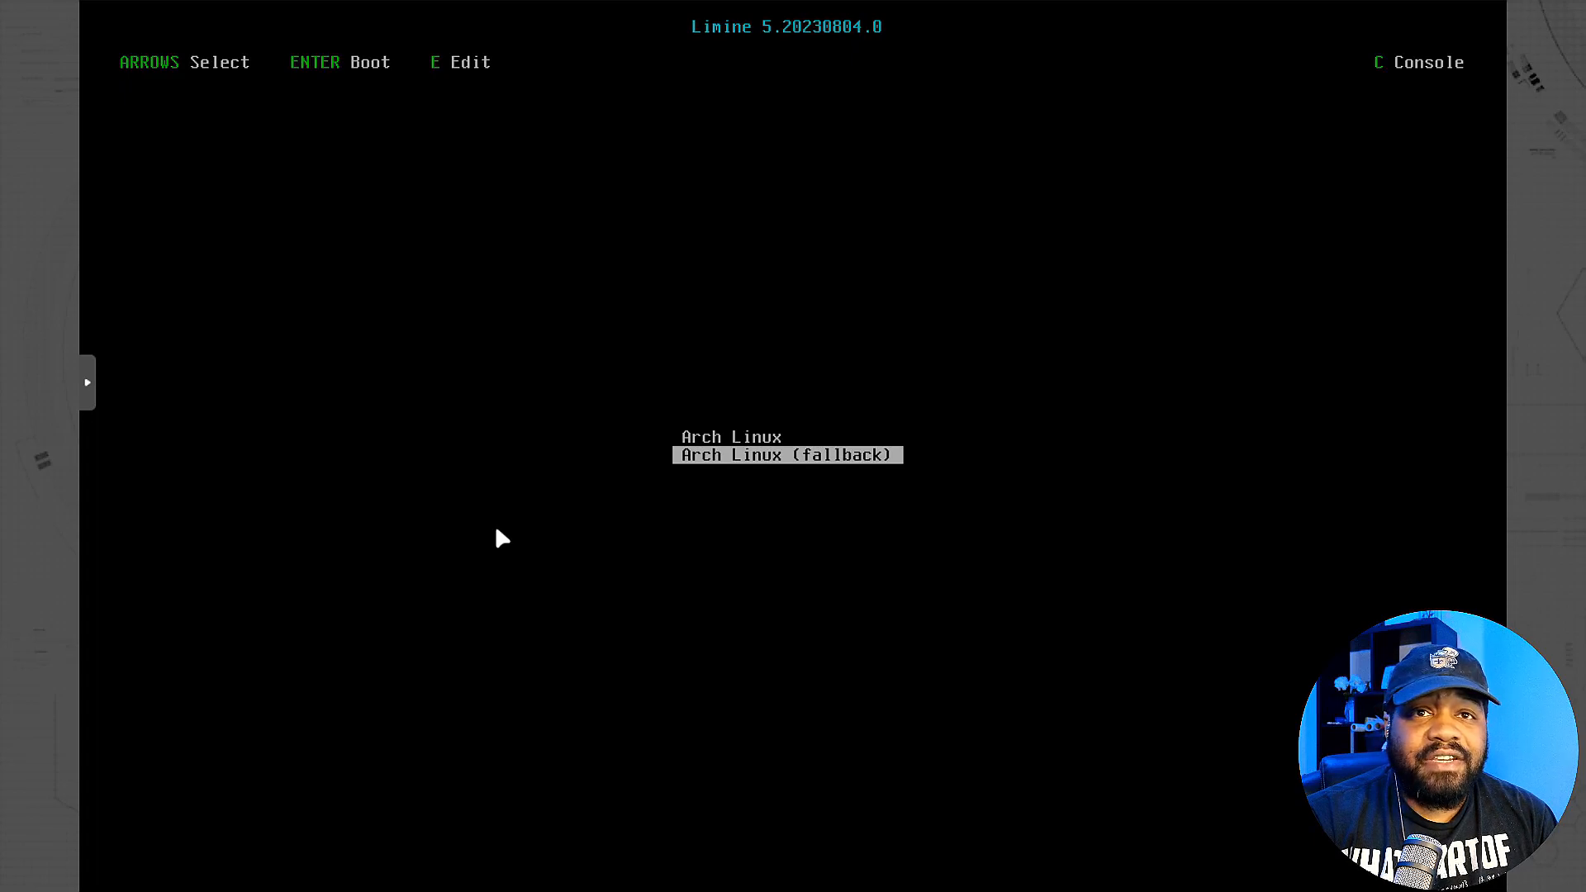
{"action": "key", "text": "Up"}
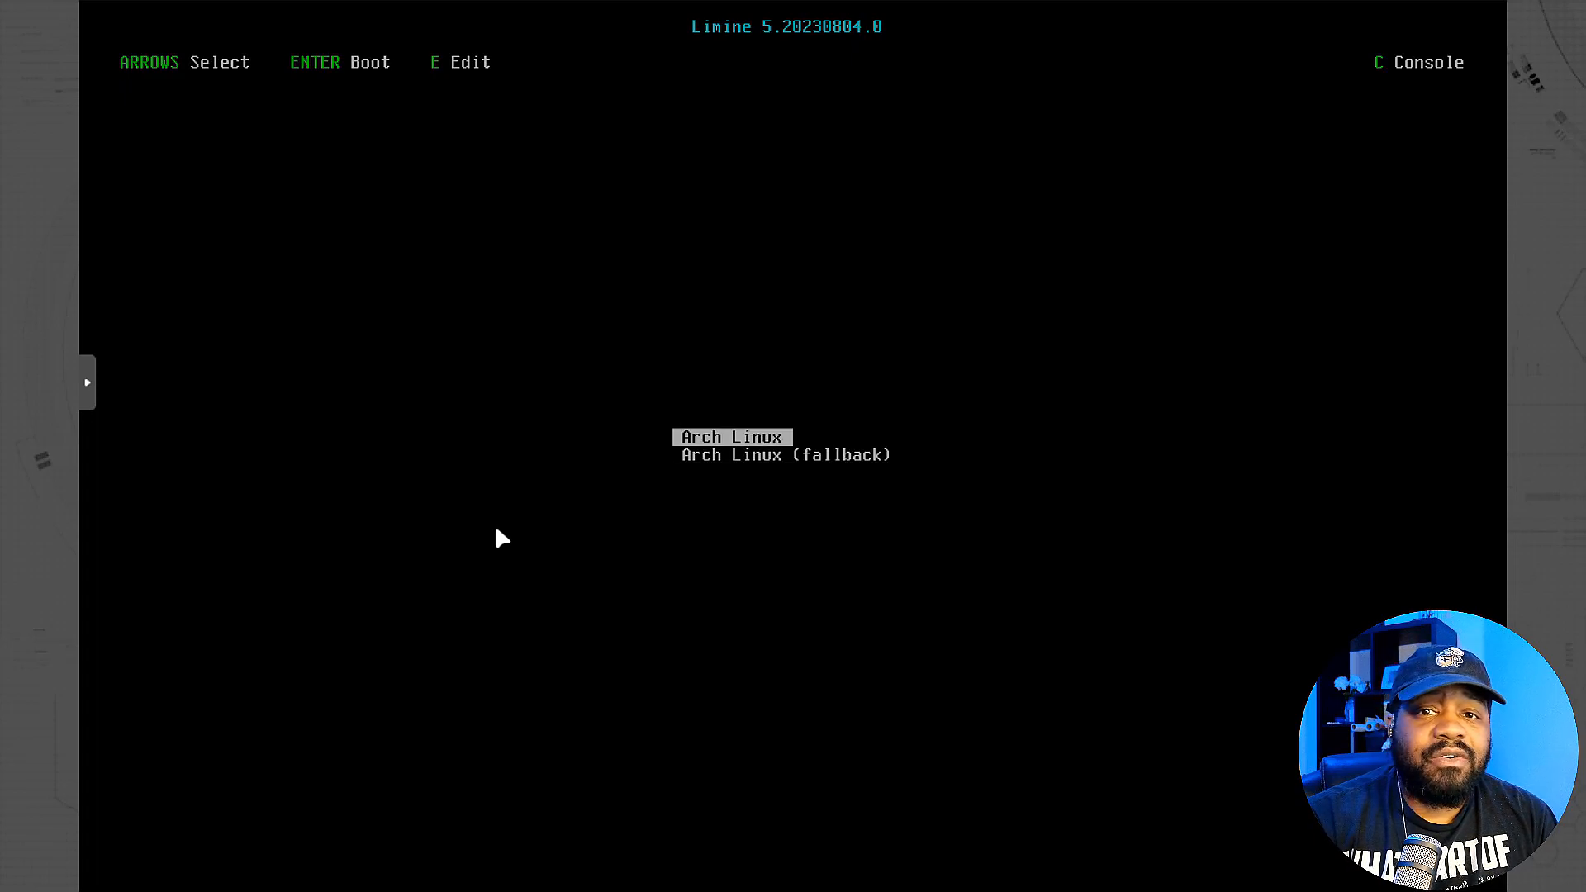
{"action": "key", "text": "Down"}
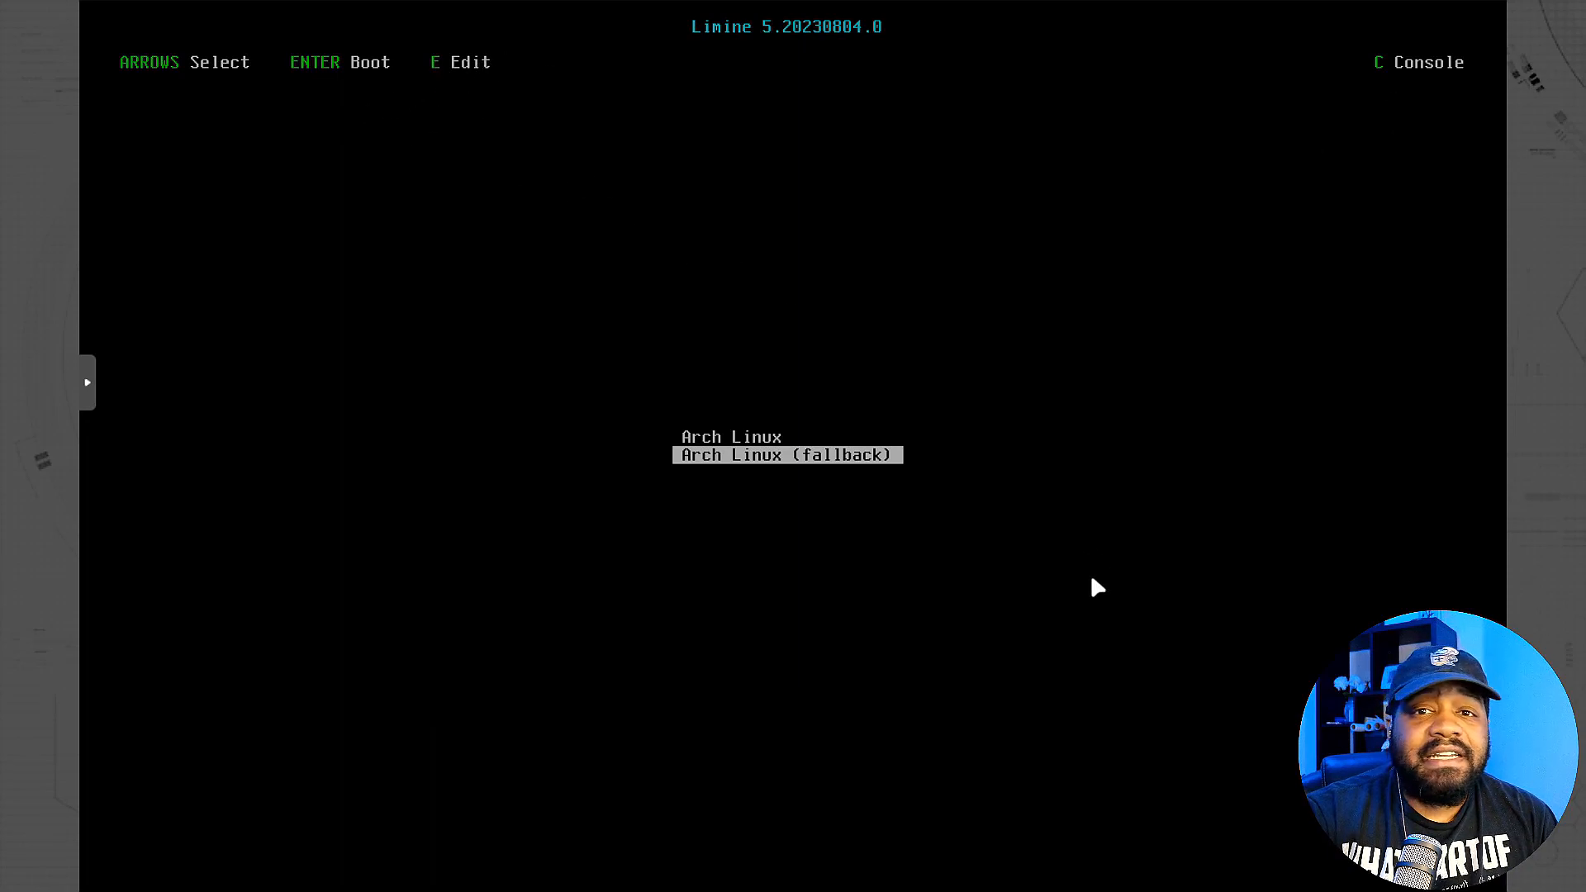
{"action": "key", "text": "Up"}
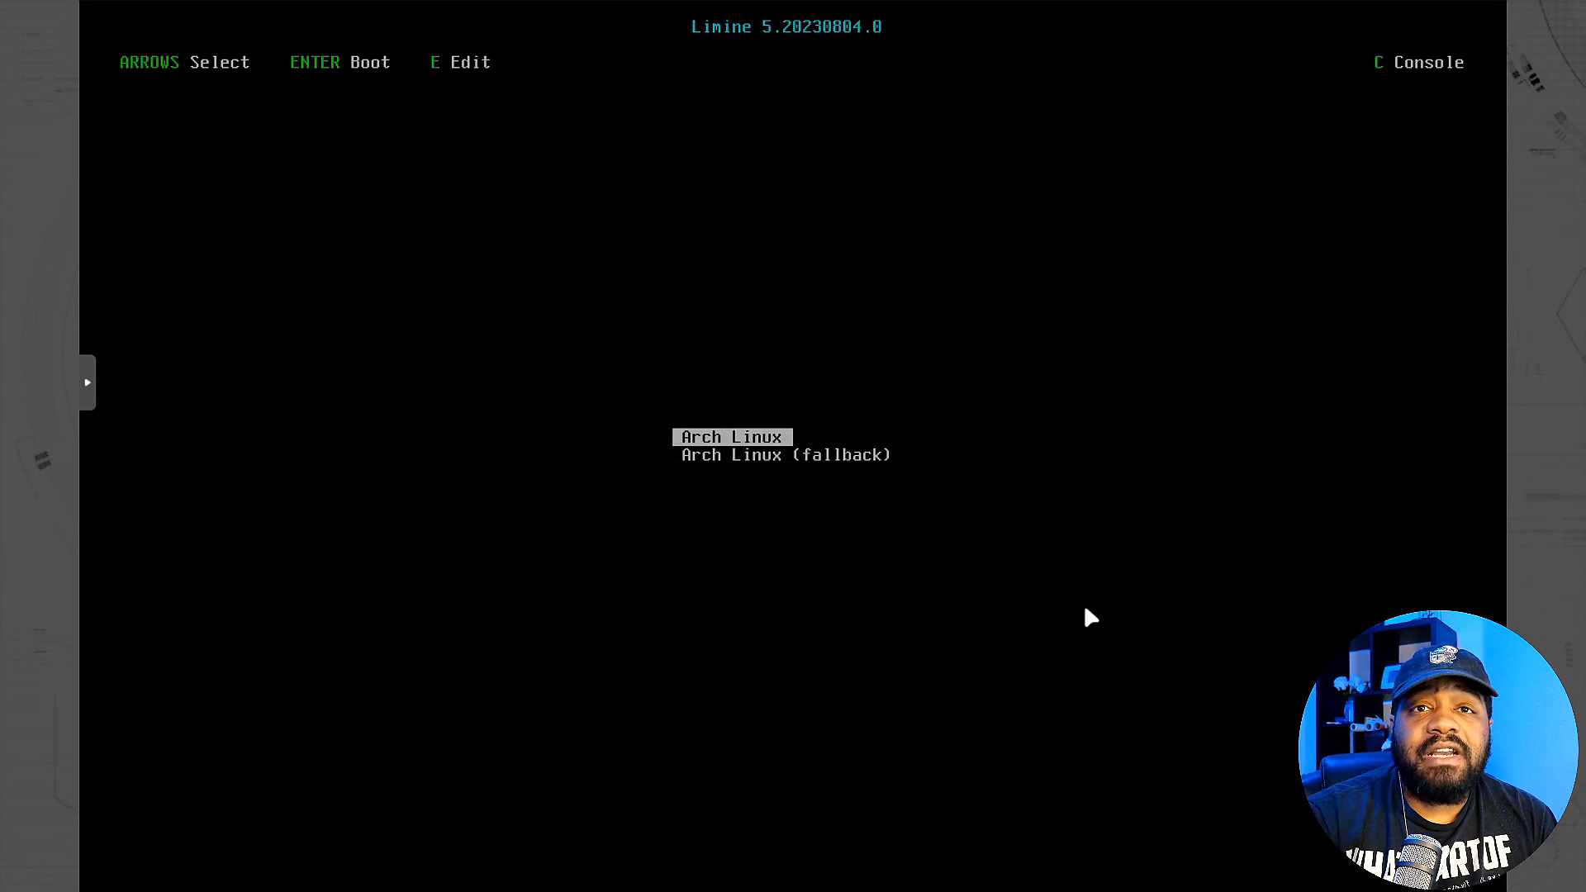
{"action": "key", "text": "Return"}
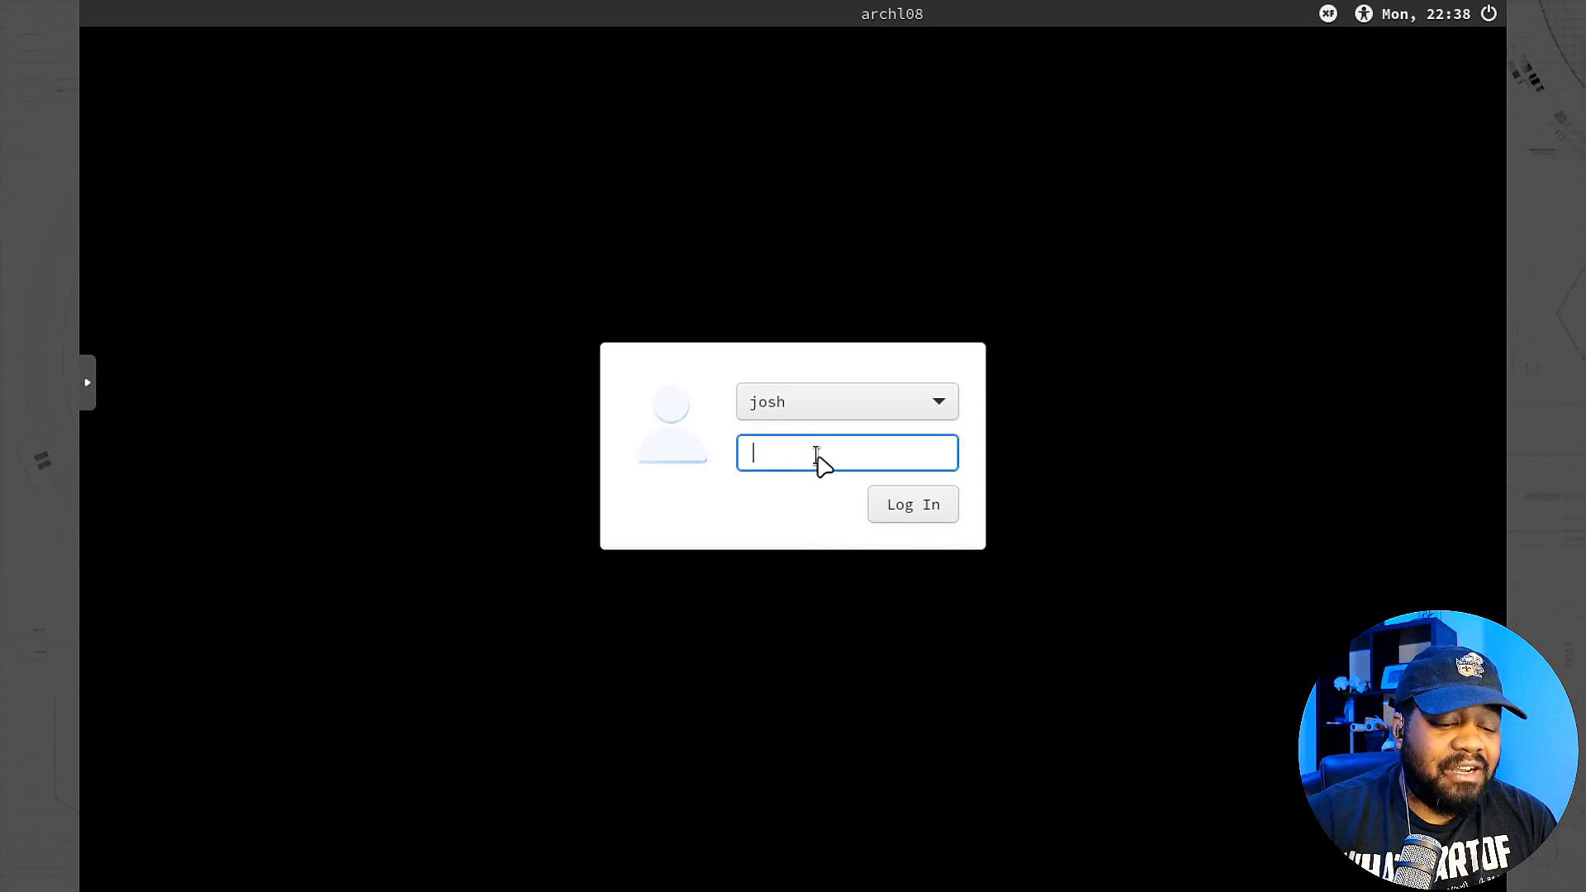
Enter the account password on the login screen and log in to the Xfce desktop
{"action": "type", "text": "•••••••••"}
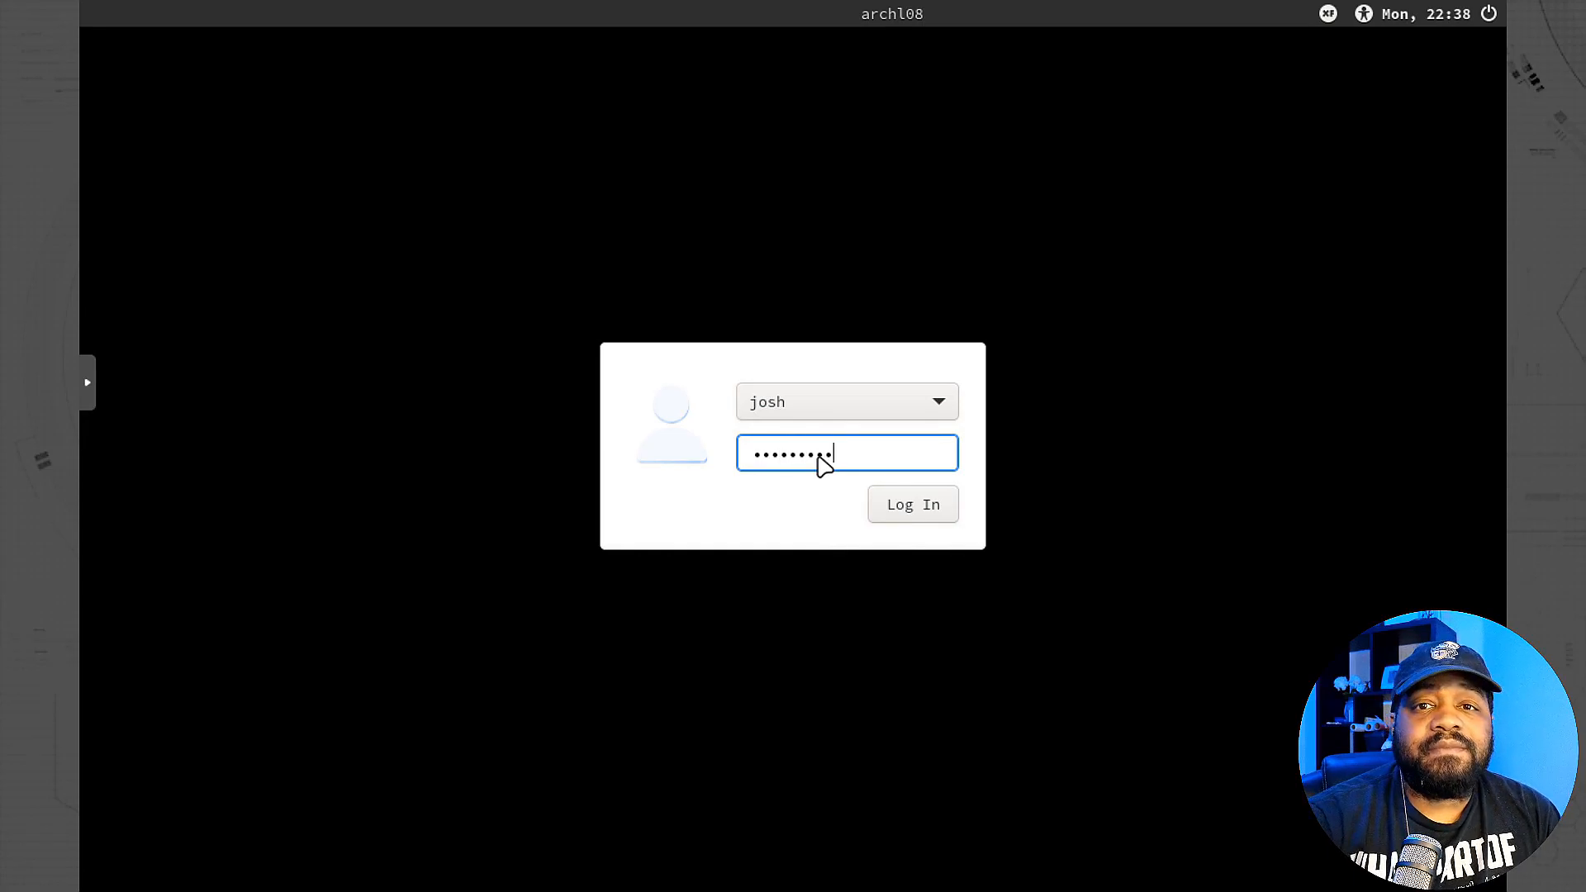
{"action": "key", "text": "Return"}
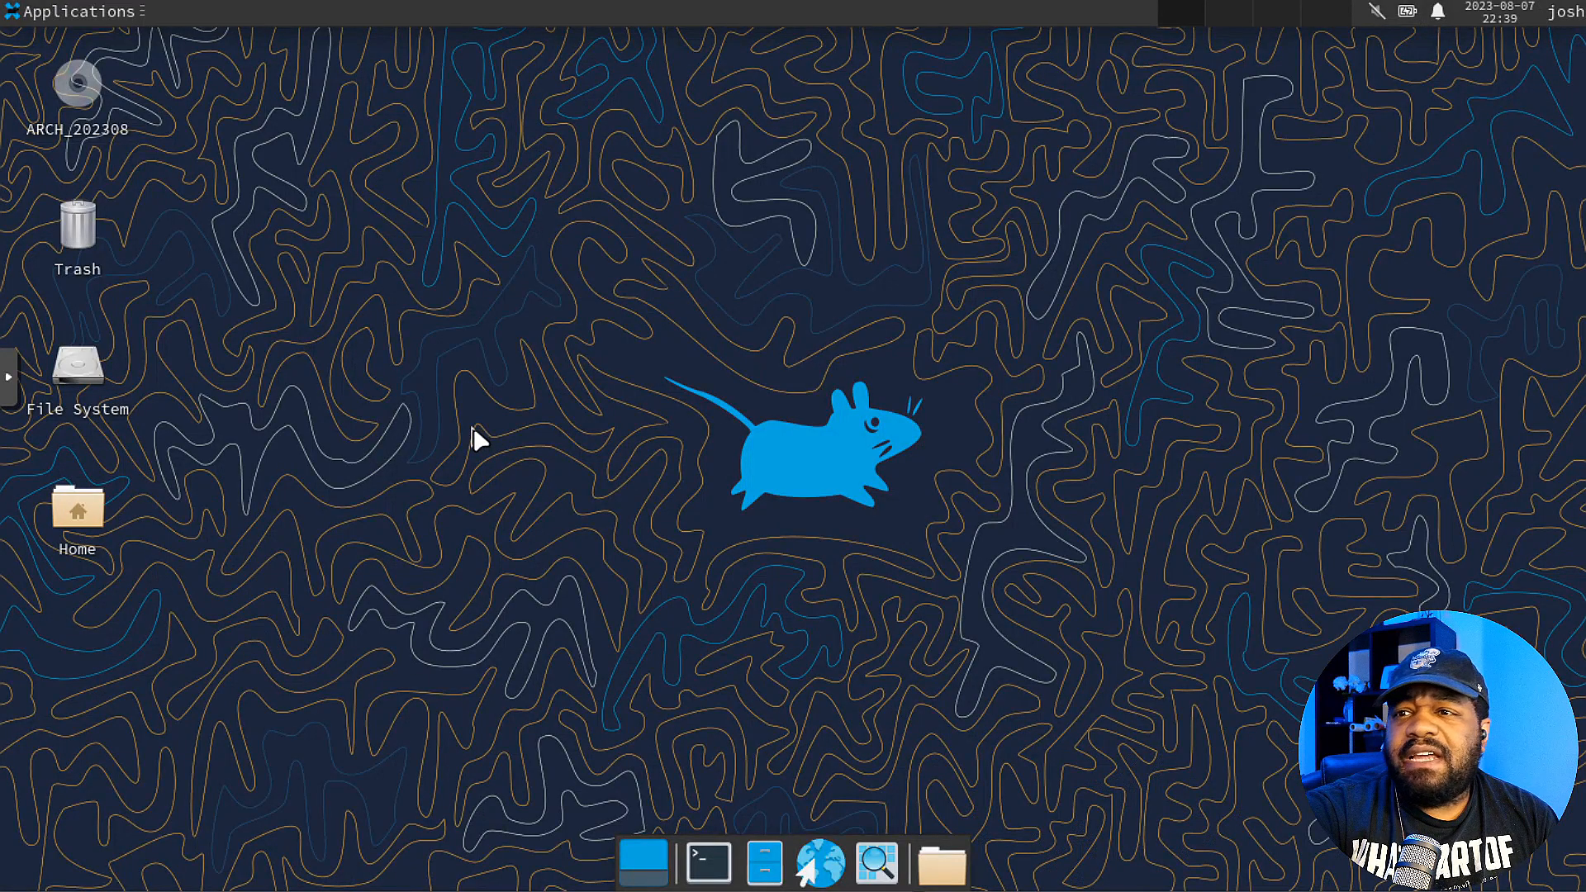